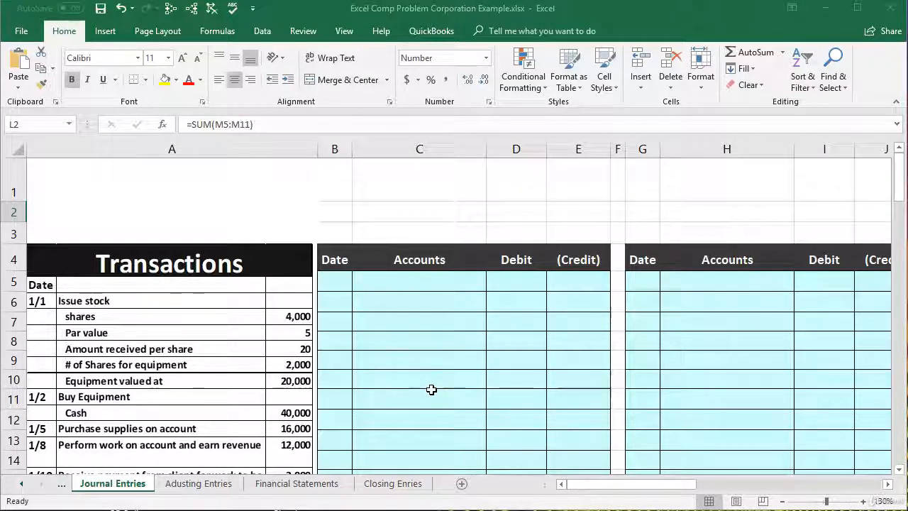
Hide columns G through K so the trial balance sits beside the first journal entry block
drag(338, 282, 561, 350)
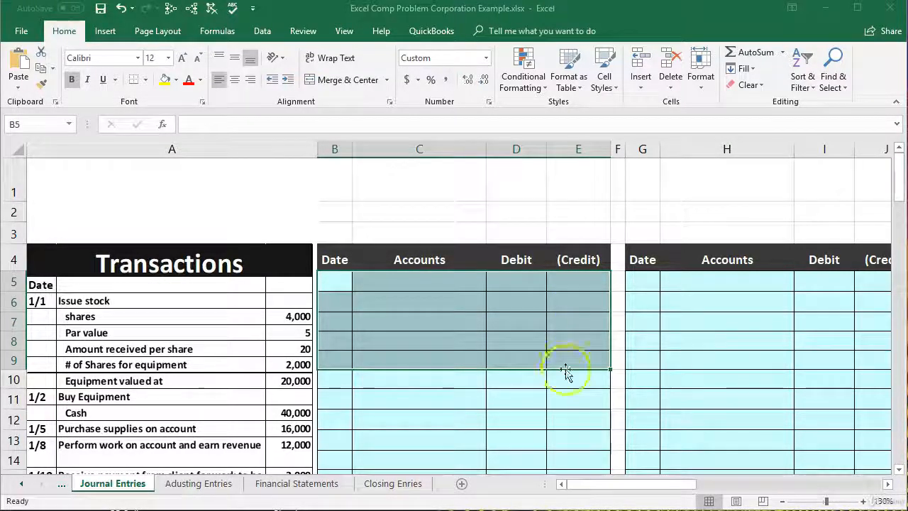
drag(602, 488, 608, 487)
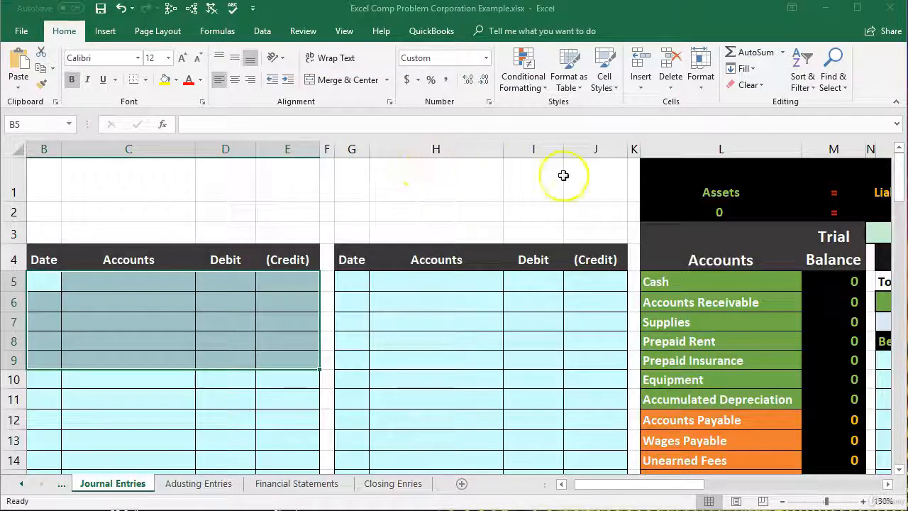
click(352, 150)
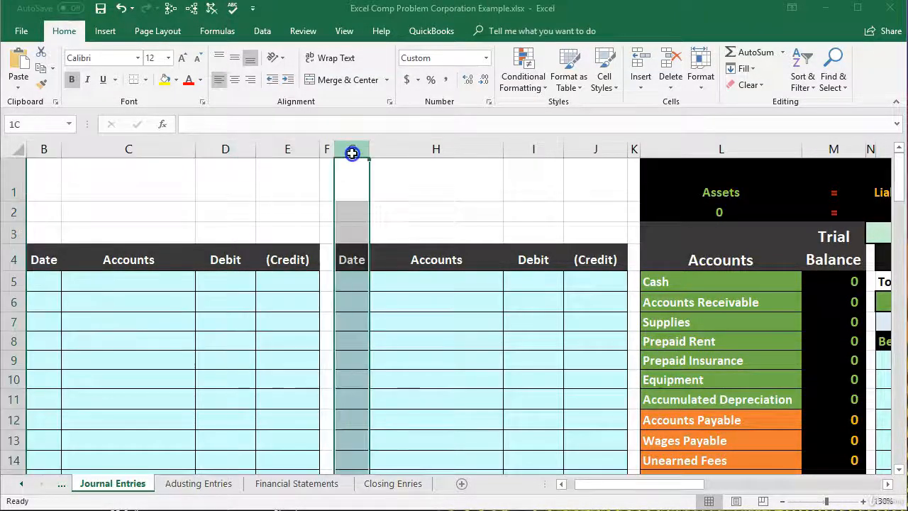
mouse_move(352, 153)
mouse_down()
mouse_move(376, 160)
mouse_move(628, 150)
mouse_up()
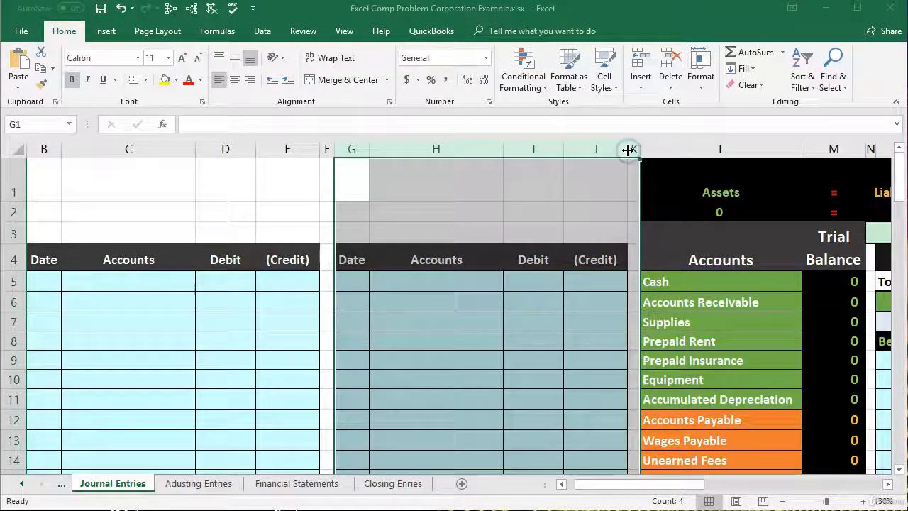
right_click(542, 203)
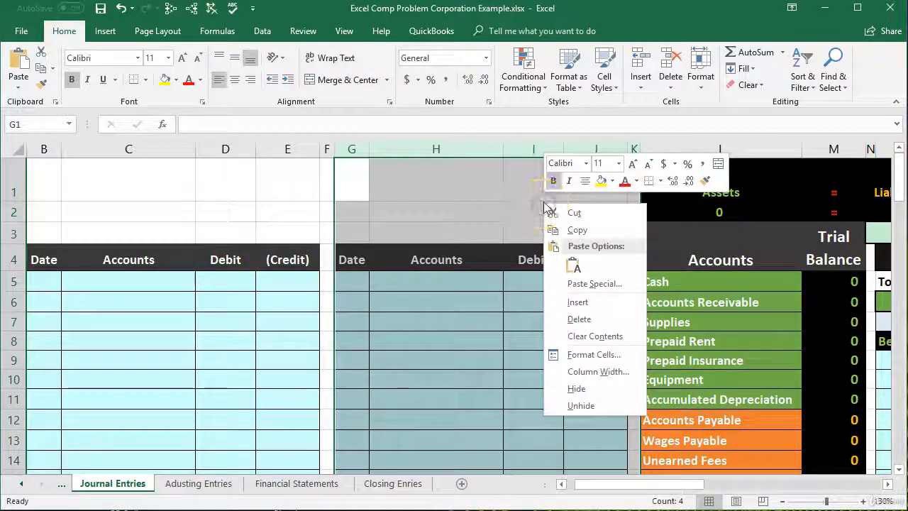
click(574, 389)
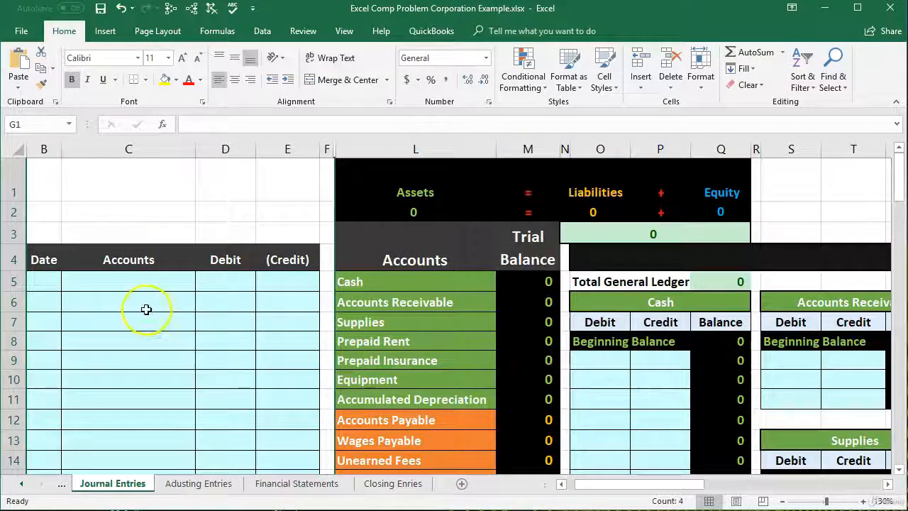
click(112, 284)
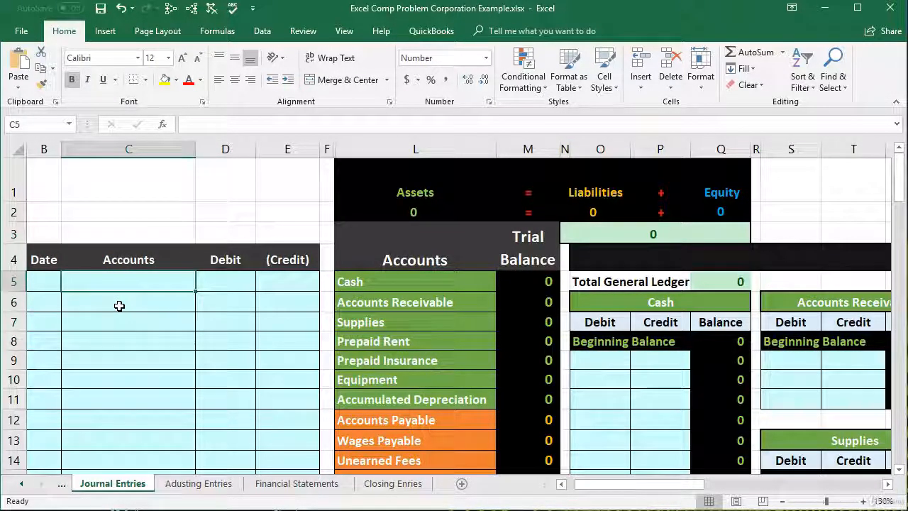
Examine the trial balance accounts by category, from assets down to expenses, and the formula for total debits minus total credits
drag(596, 485, 616, 491)
click(408, 330)
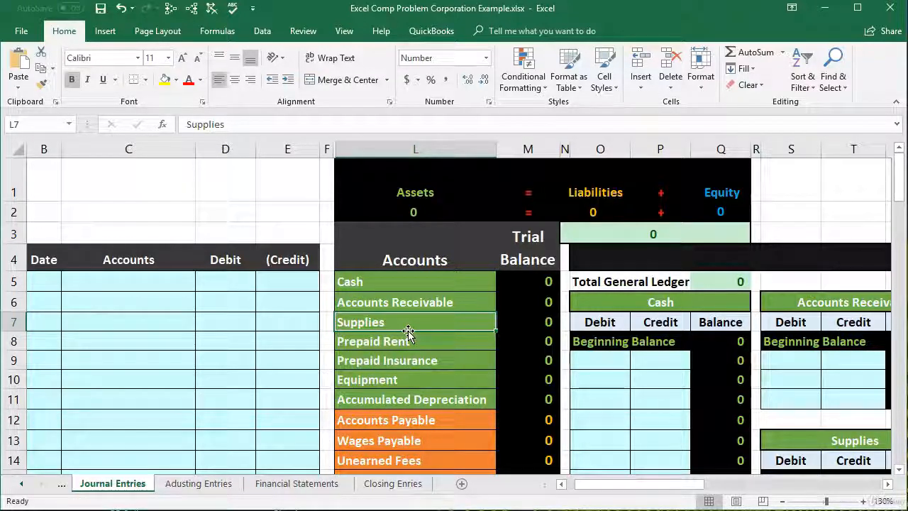
scroll(408, 330, down, 1)
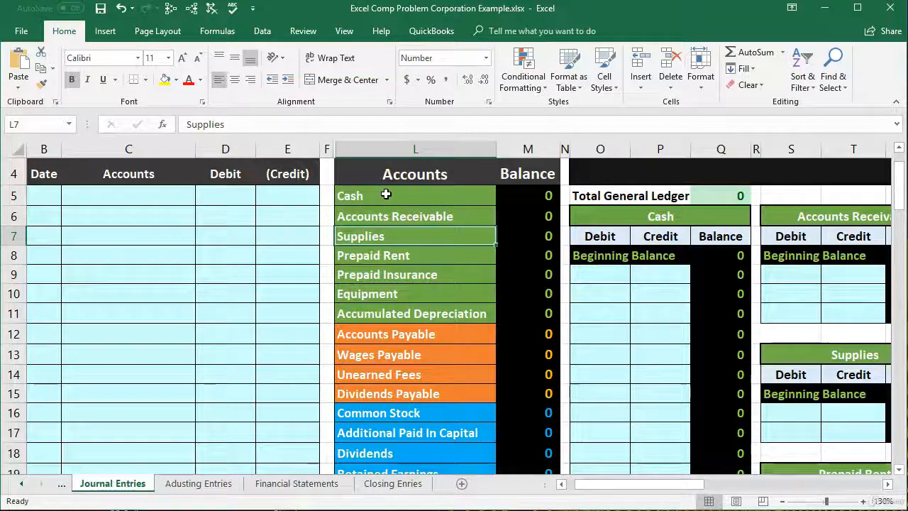
drag(385, 195, 525, 308)
drag(478, 334, 511, 384)
scroll(496, 369, down, 1)
drag(490, 346, 506, 401)
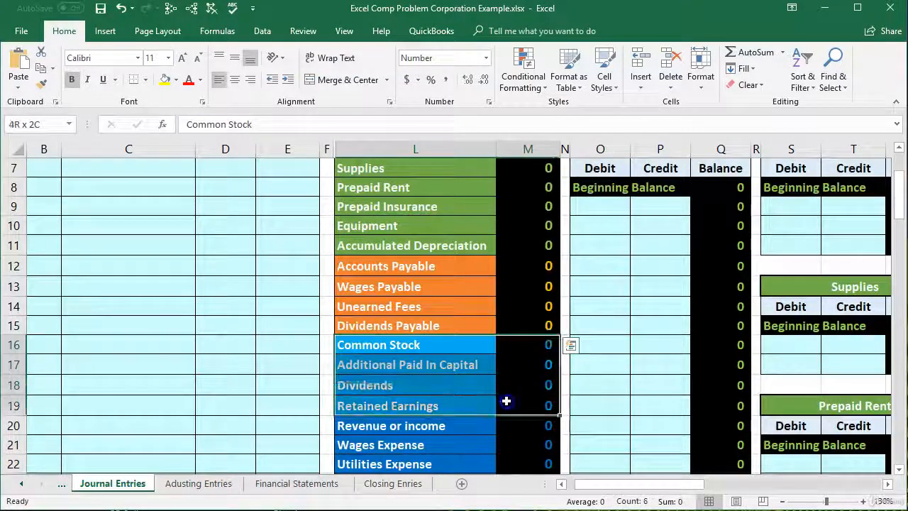
scroll(504, 395, down, 2)
drag(459, 308, 523, 422)
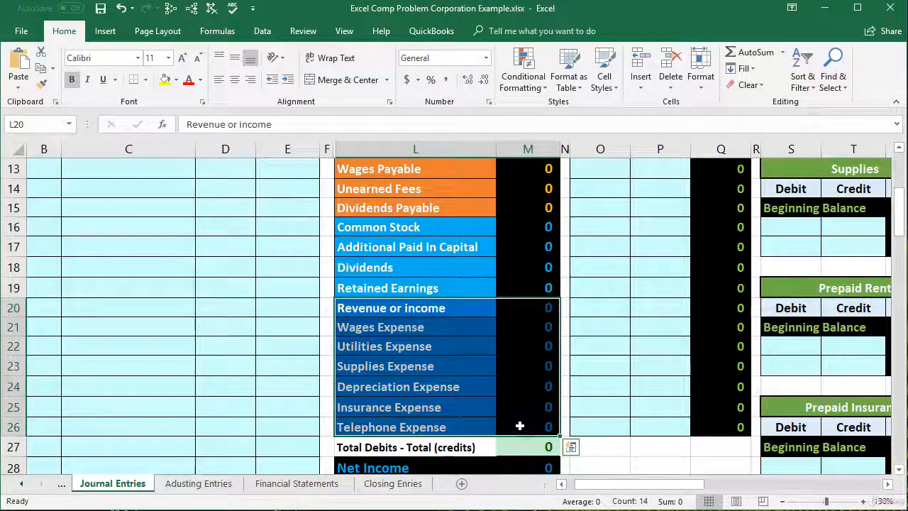
scroll(519, 426, up, 3)
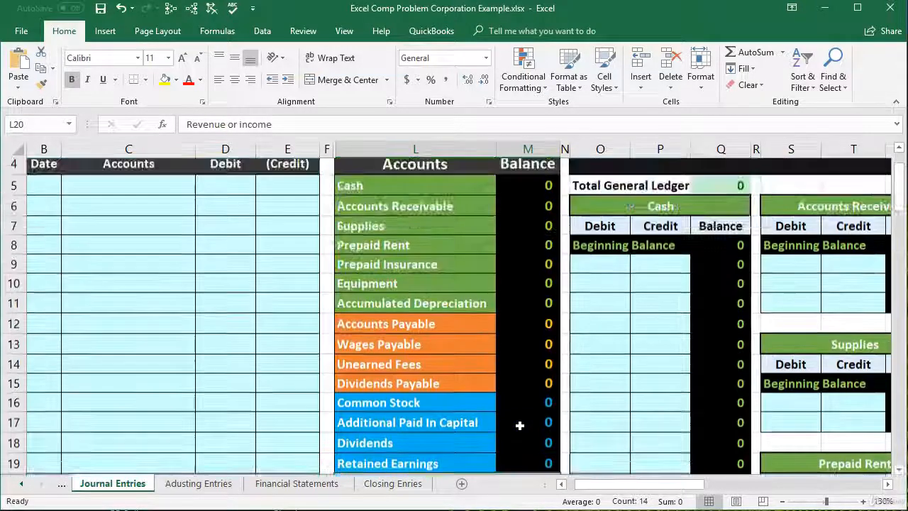
click(426, 271)
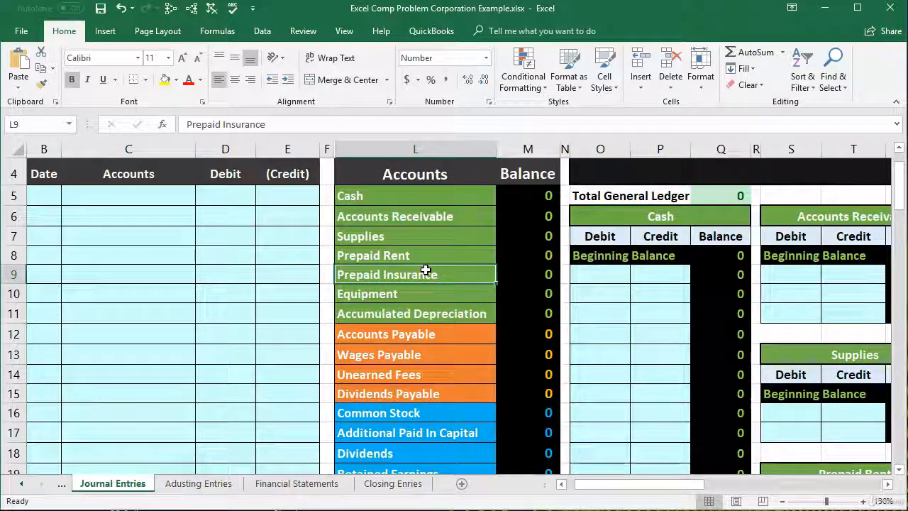
scroll(426, 330, down, 4)
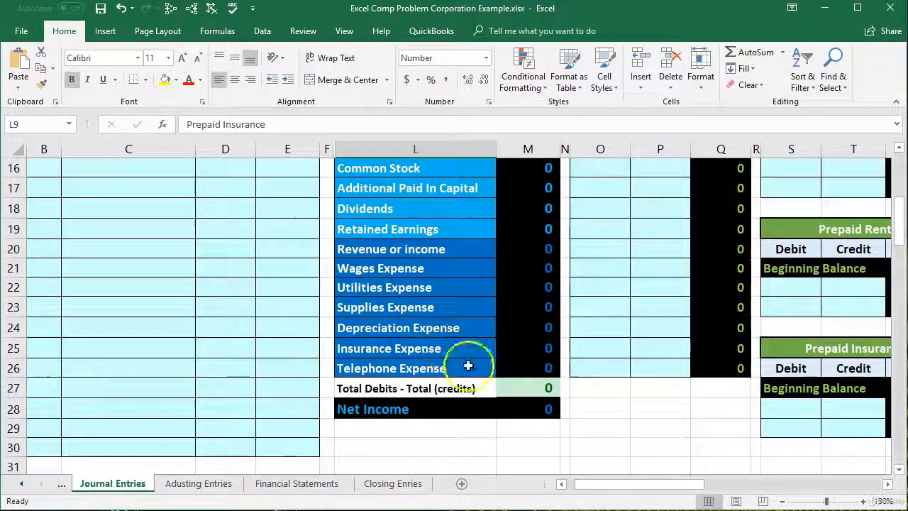
click(511, 388)
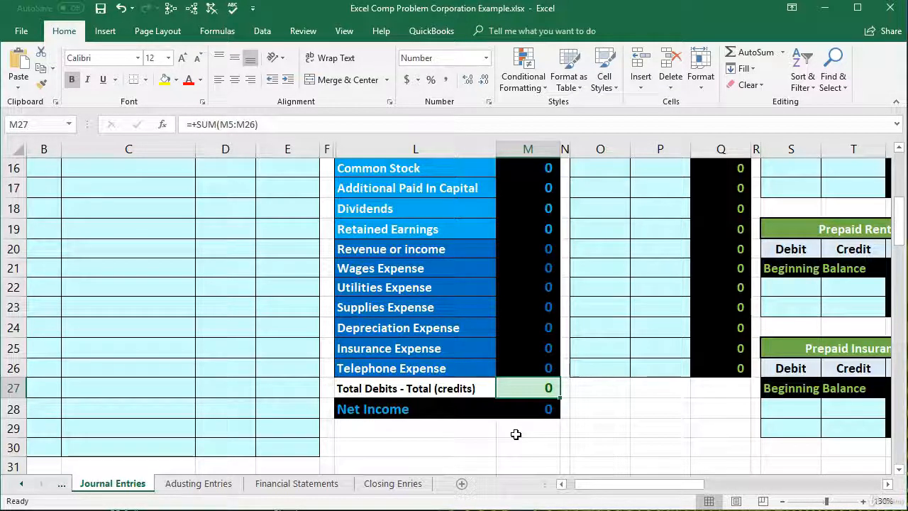
scroll(516, 435, up, 5)
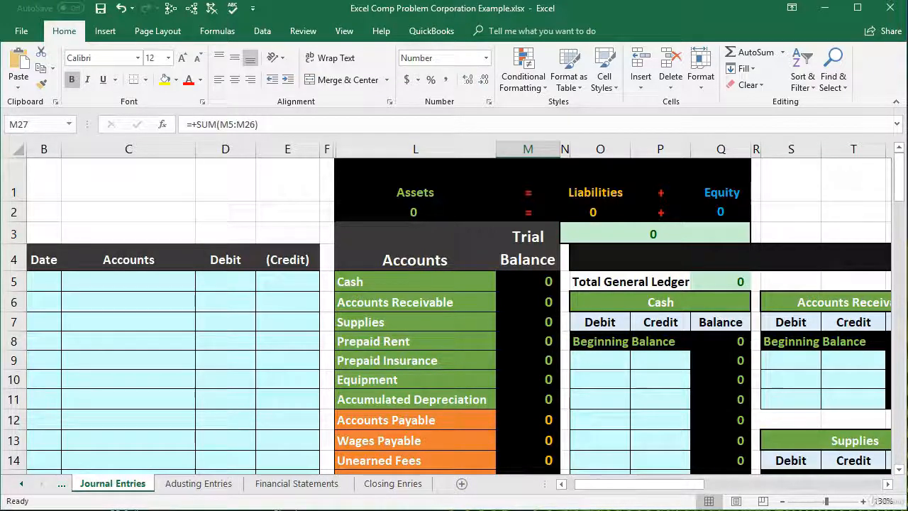
Look through the general ledger accounts, from Cash and the other assets across to liabilities, equity, revenue and expenses
click(391, 282)
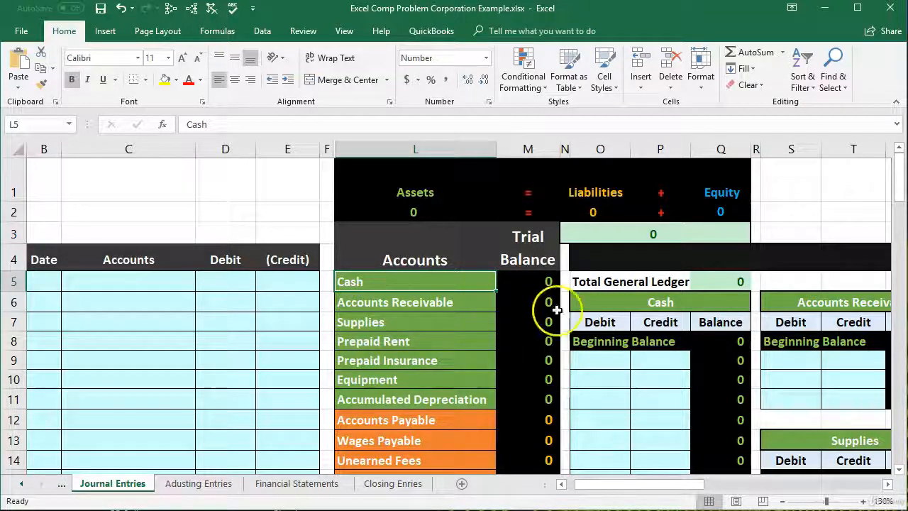
click(594, 300)
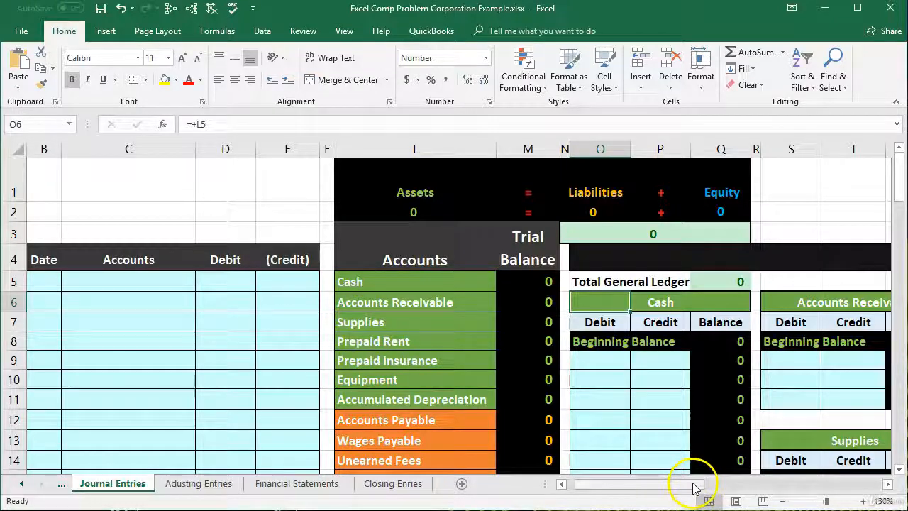
scroll(634, 411, down, 2)
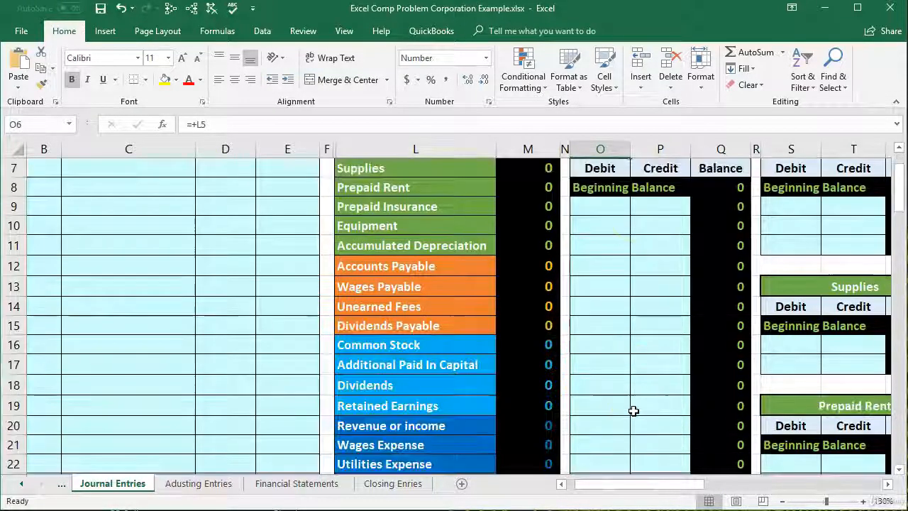
scroll(634, 411, down, 2)
scroll(632, 411, up, 2)
scroll(781, 323, up, 2)
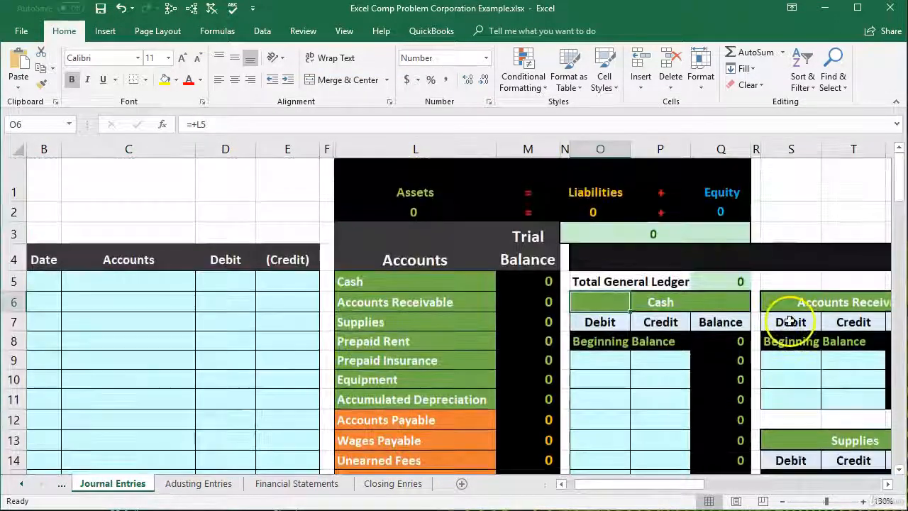
click(821, 379)
click(886, 483)
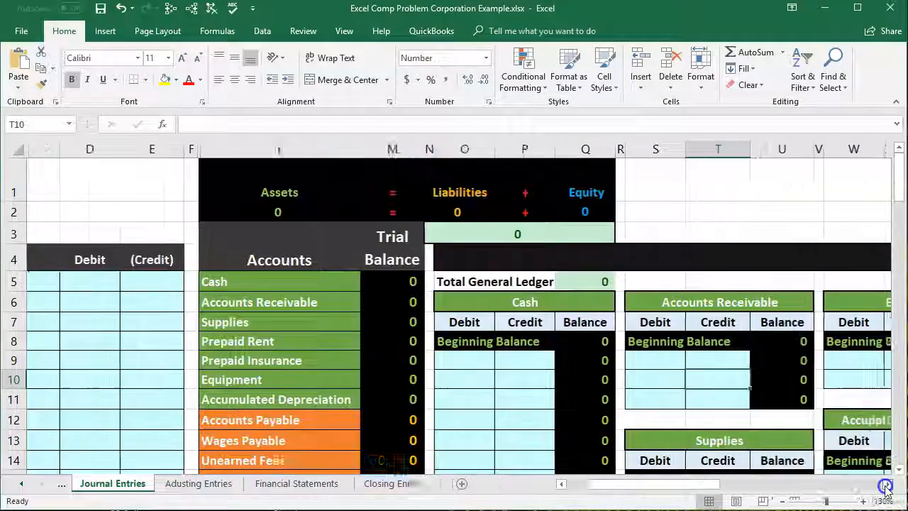
click(886, 484)
scroll(594, 411, down, 1)
click(591, 413)
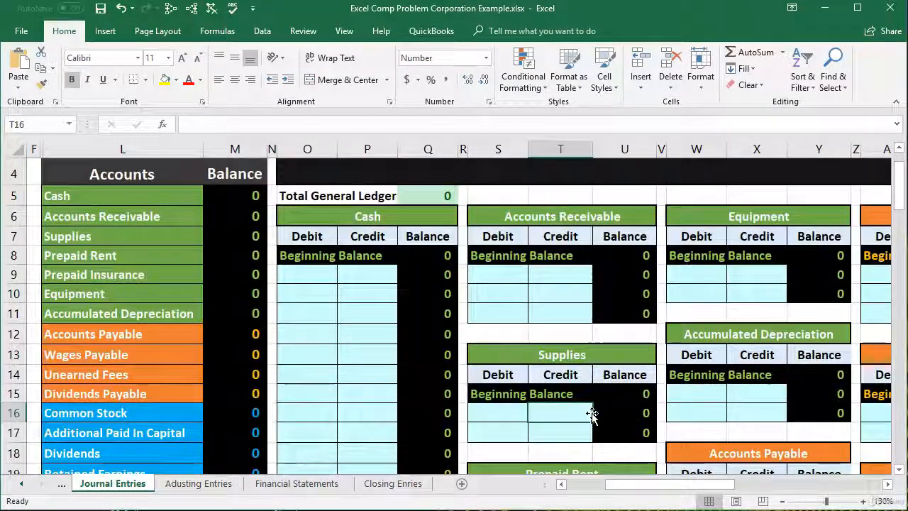
scroll(589, 416, down, 4)
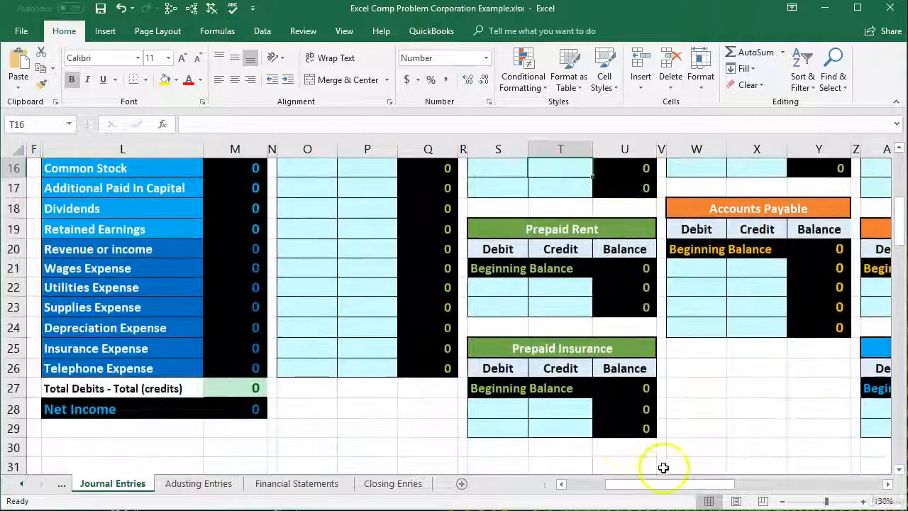
drag(667, 484, 750, 487)
scroll(512, 385, up, 2)
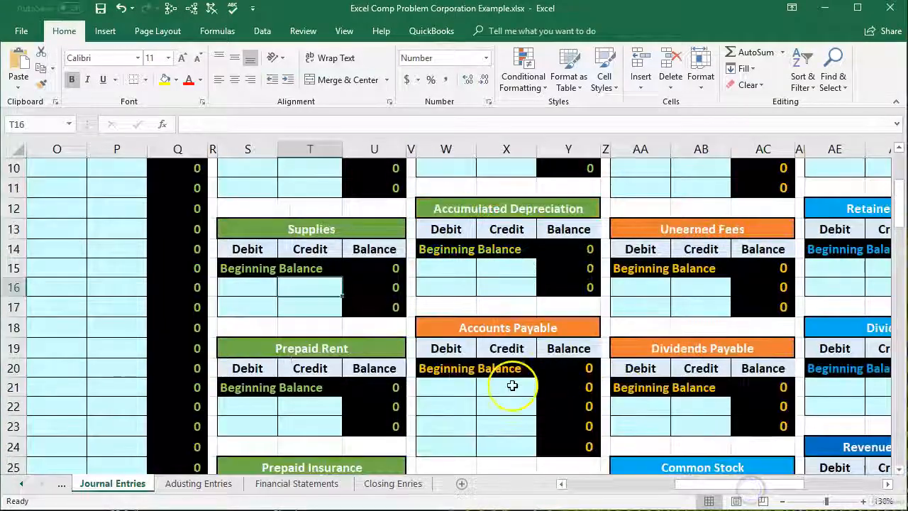
scroll(702, 382, up, 2)
scroll(711, 376, down, 3)
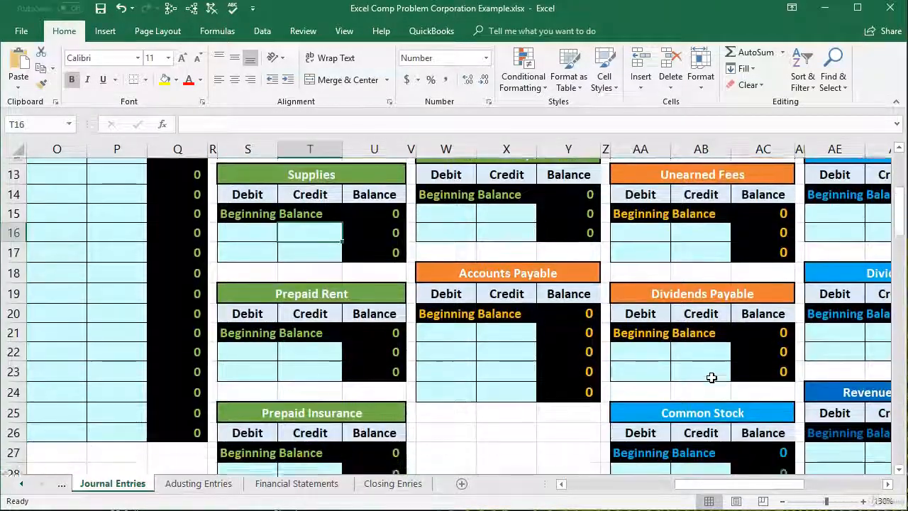
drag(740, 484, 810, 492)
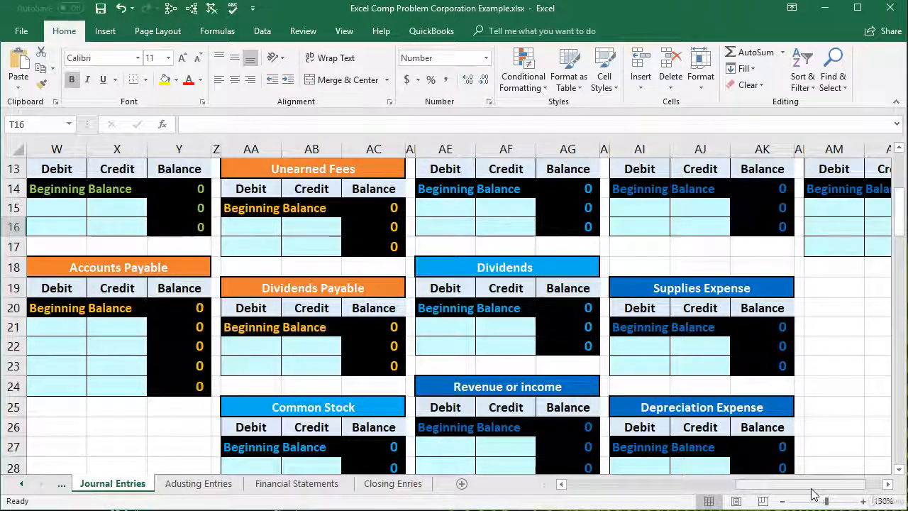
Enter 1/1 as the date of the first journal entry in cell B5
drag(815, 494, 577, 492)
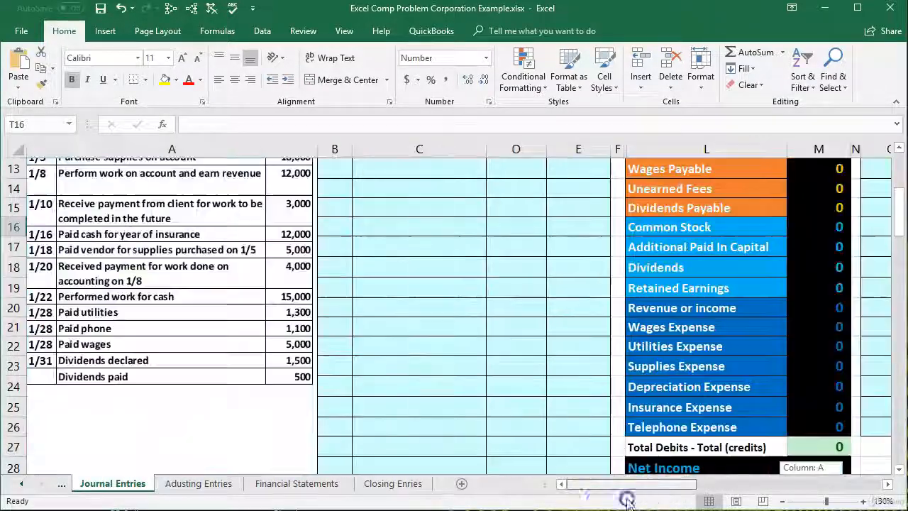
key(ctrl+Home)
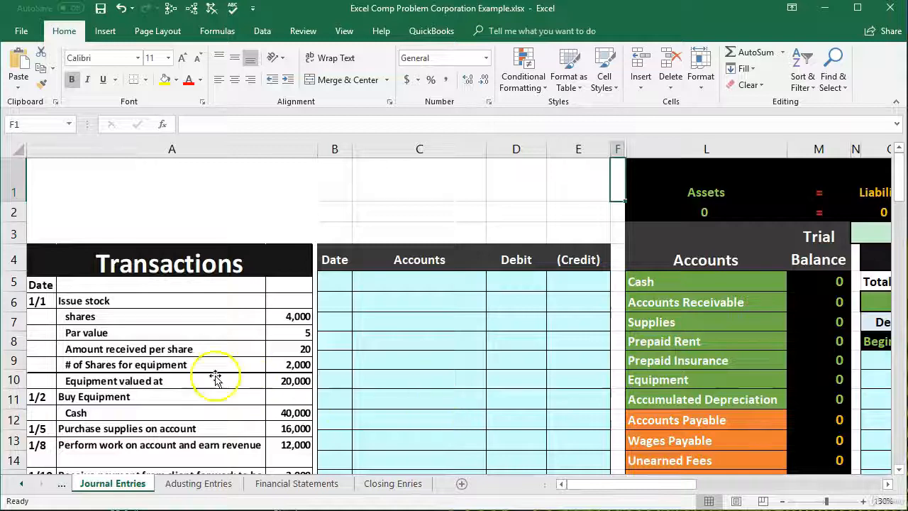
click(334, 283)
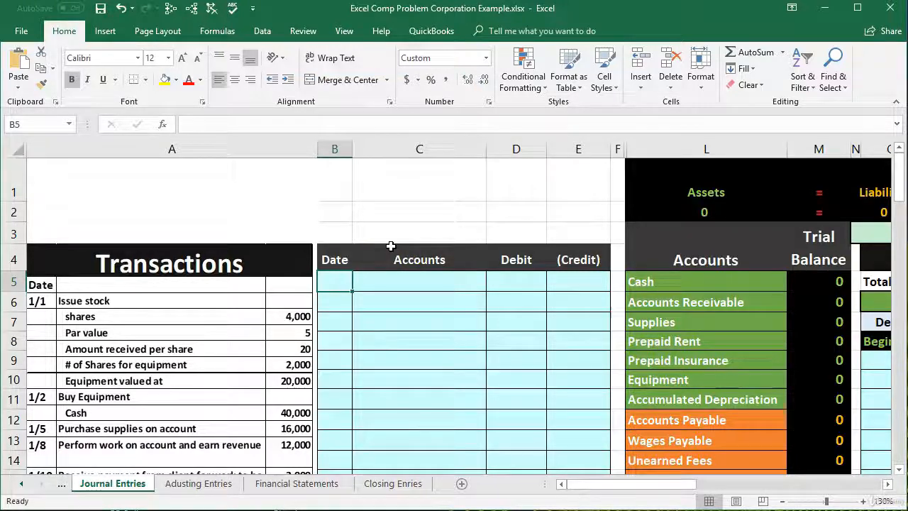
text(1/1)
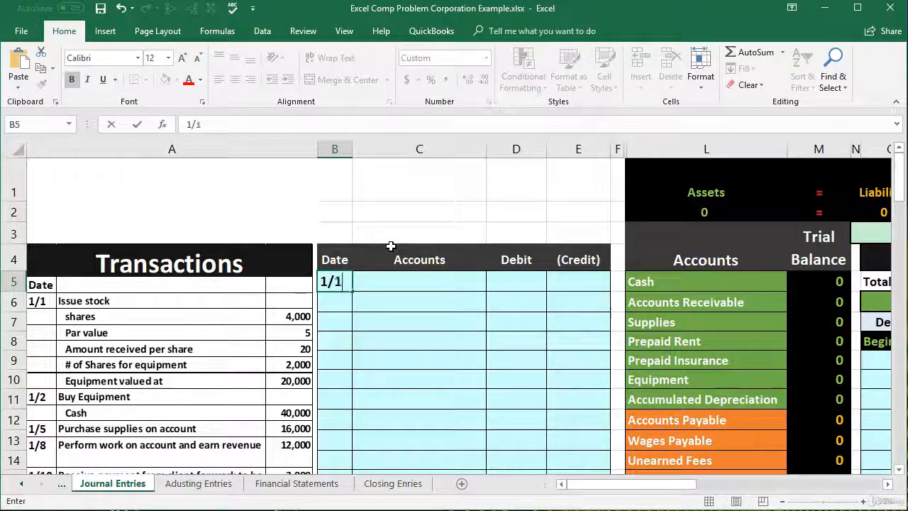
key(ctrl+Return)
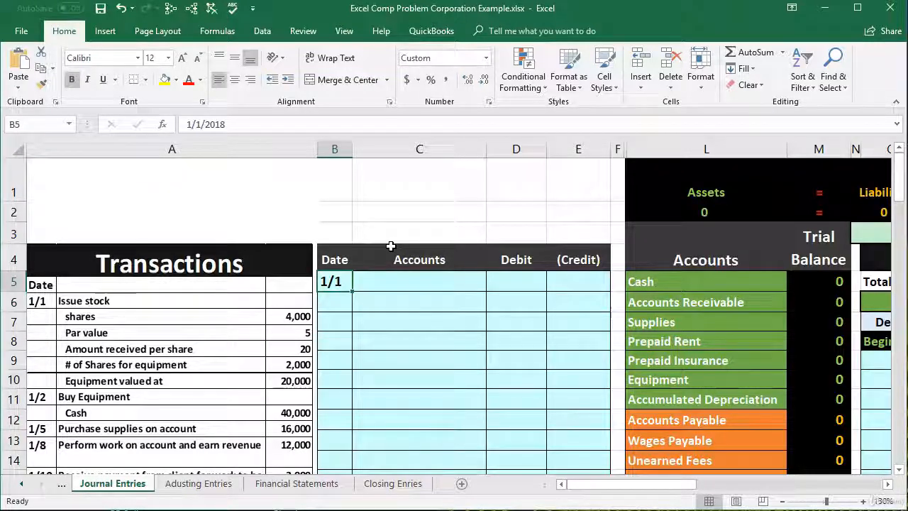
Copy the Cash account name from the trial balance into cell C5 of the 1/1 entry as values only
click(382, 281)
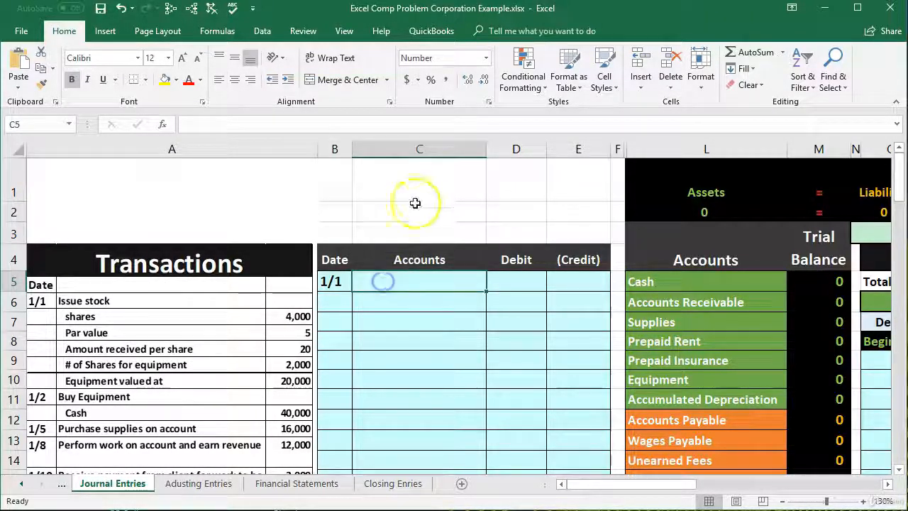
click(334, 281)
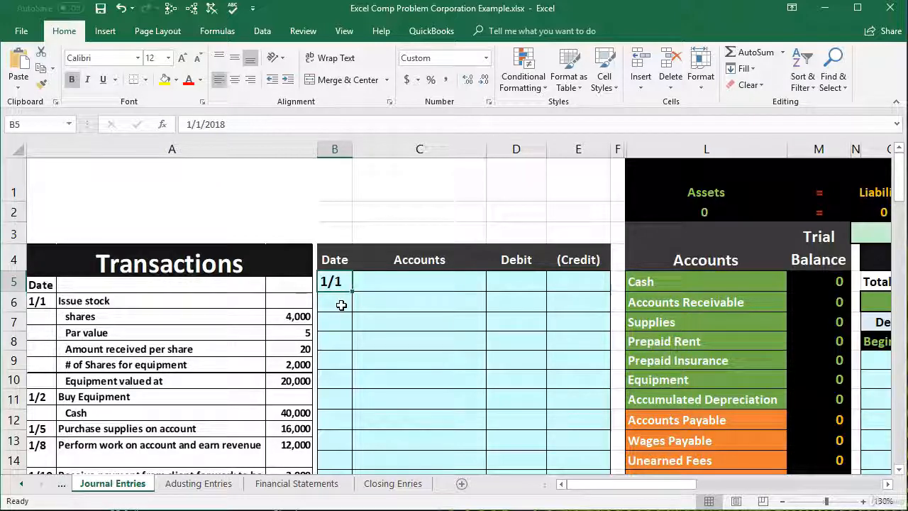
click(372, 287)
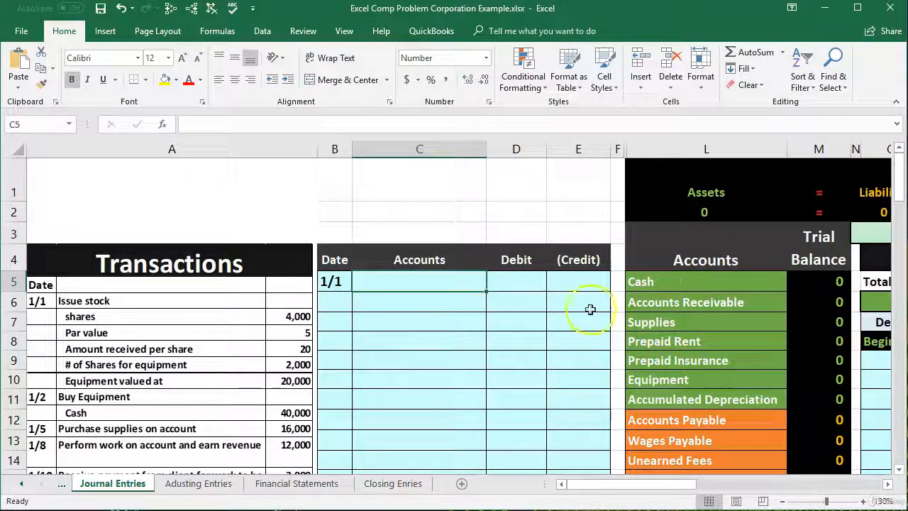
drag(710, 282, 814, 282)
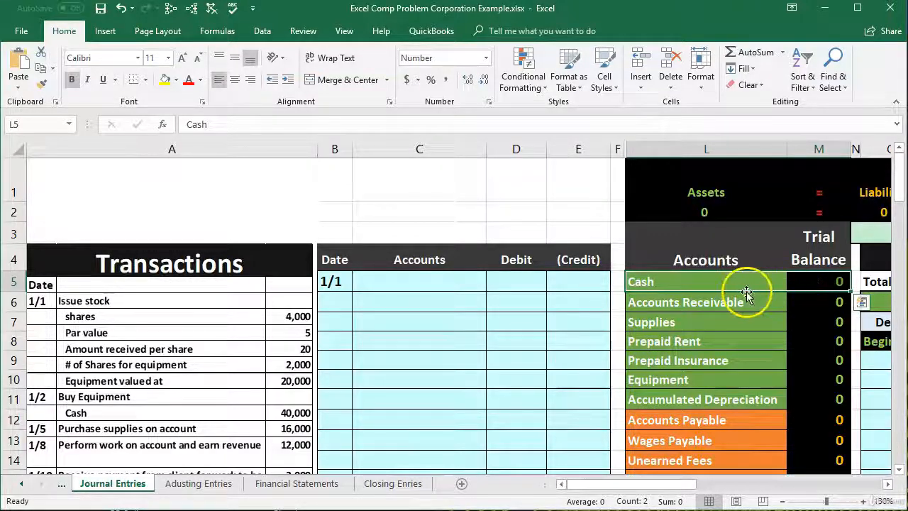
click(682, 280)
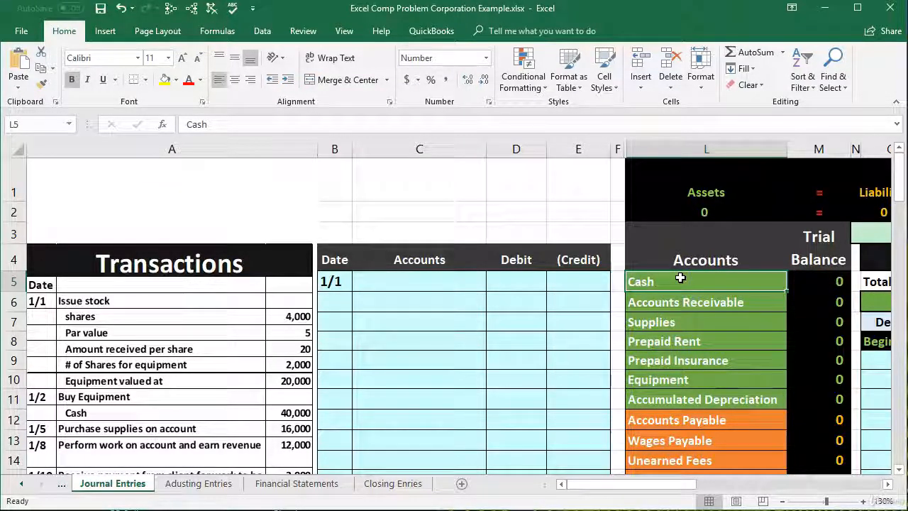
right_click(681, 281)
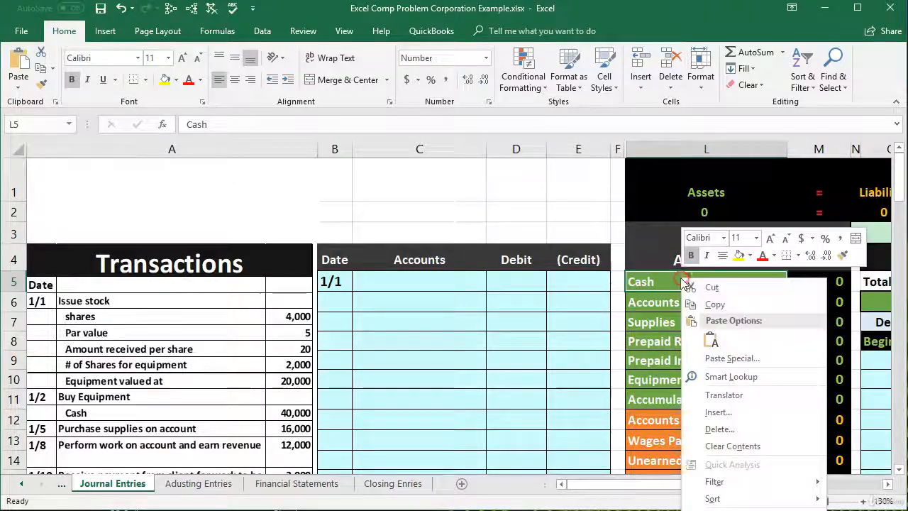
click(712, 305)
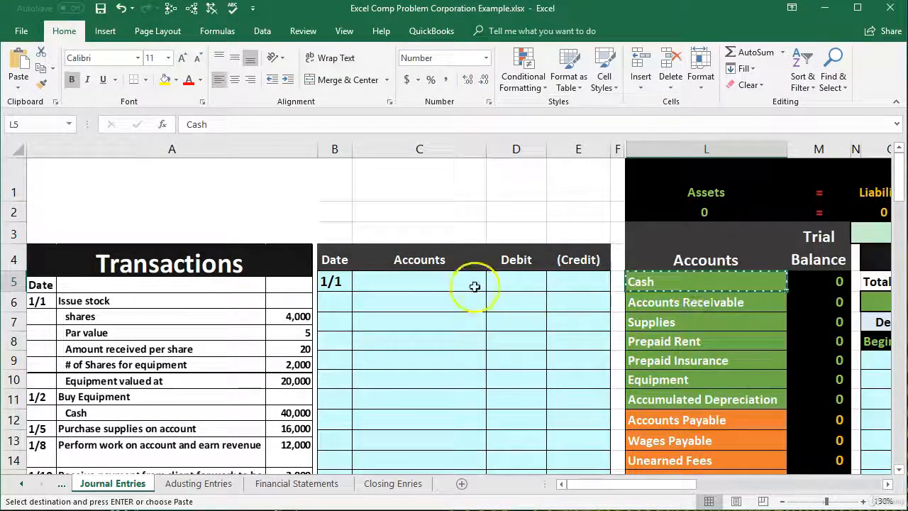
click(403, 280)
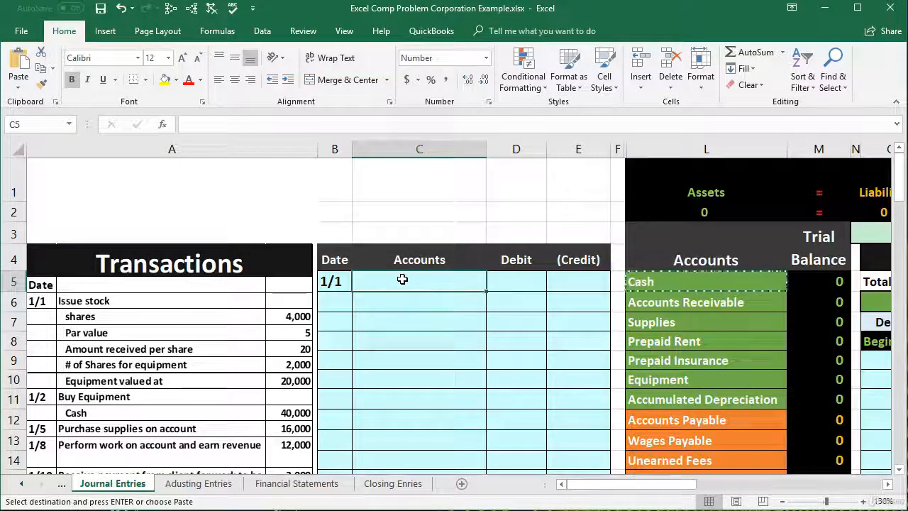
right_click(403, 281)
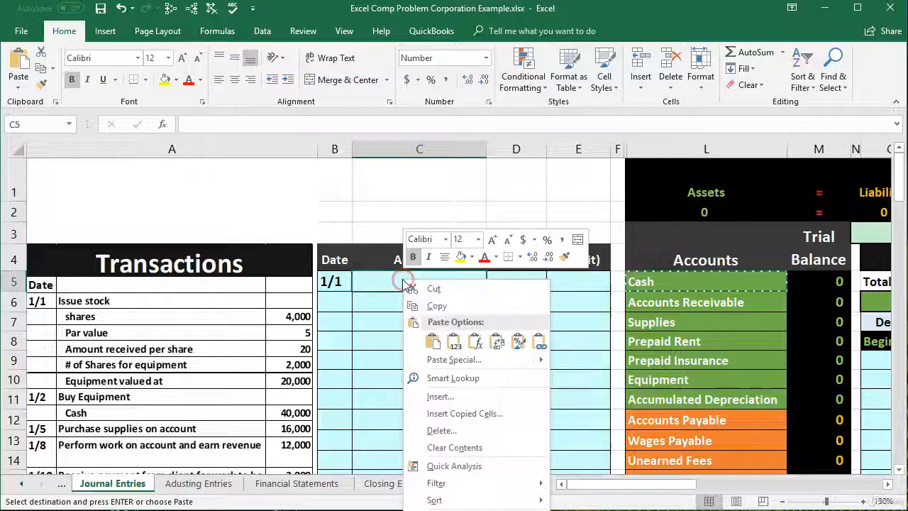
click(453, 343)
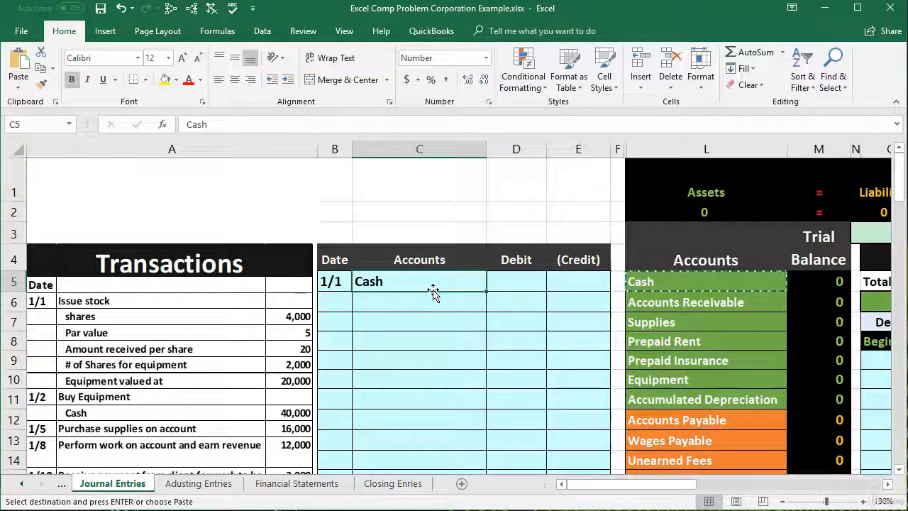
Work out the cash received for the stock issue by multiplying 4000 by 20 in Calculator, and close it
click(473, 292)
click(516, 284)
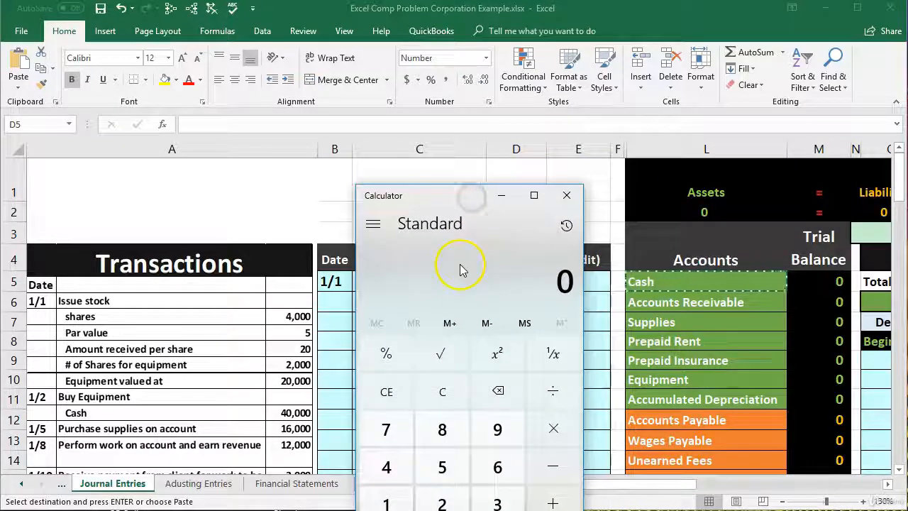
text(4000)
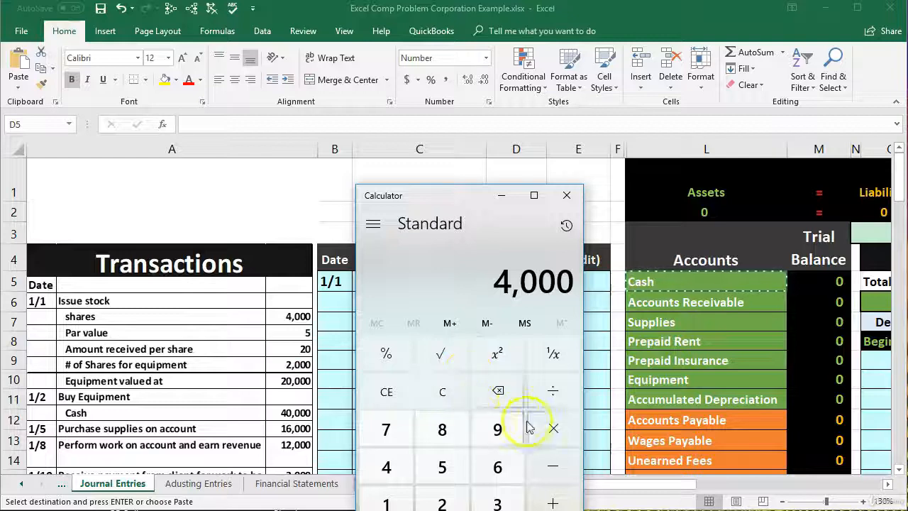
click(552, 429)
text(20)
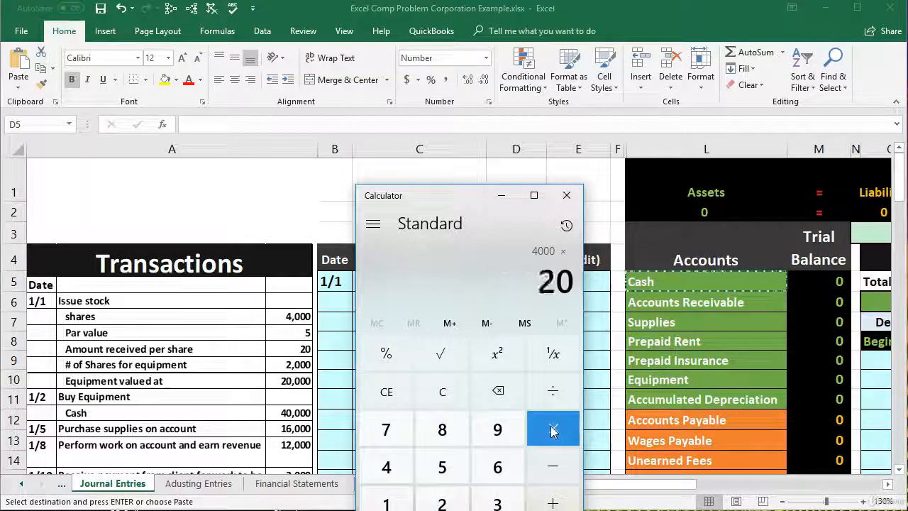
key(Return)
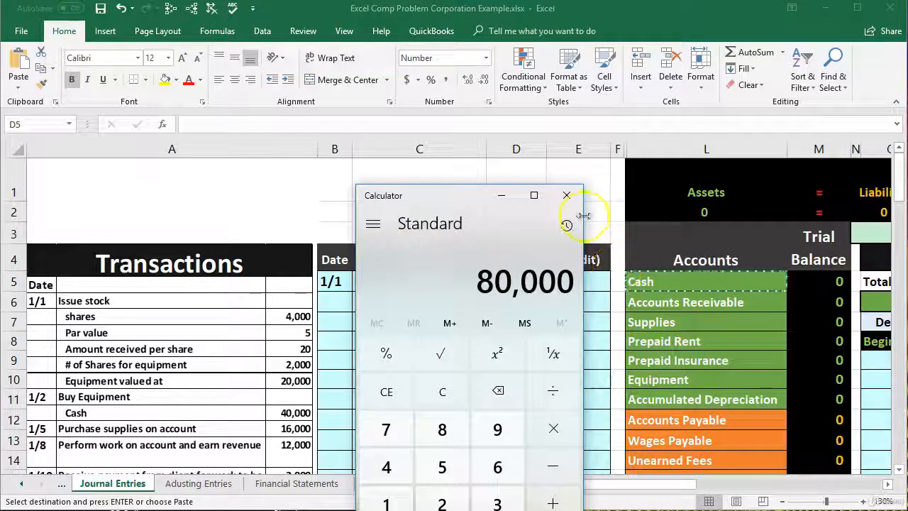
click(567, 196)
Enter the formula =4000*20 in cell D5 as the debit to Cash
click(512, 275)
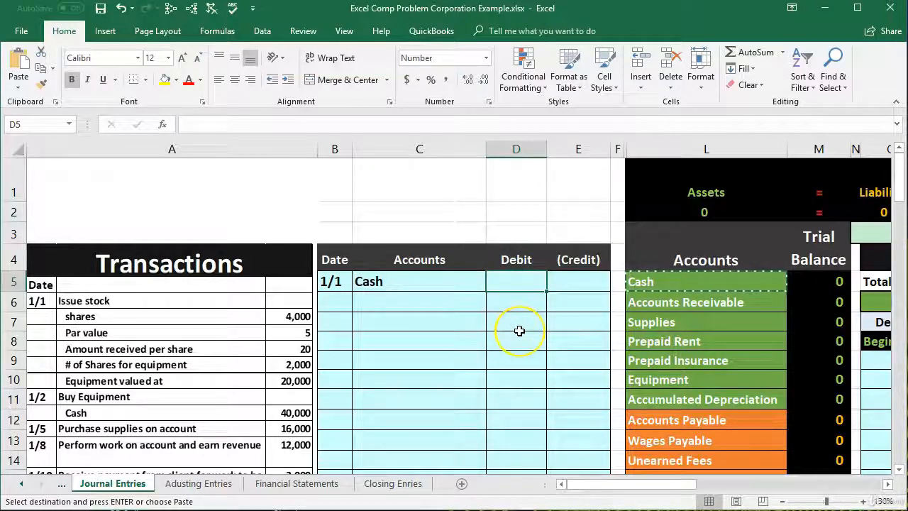
text(=)
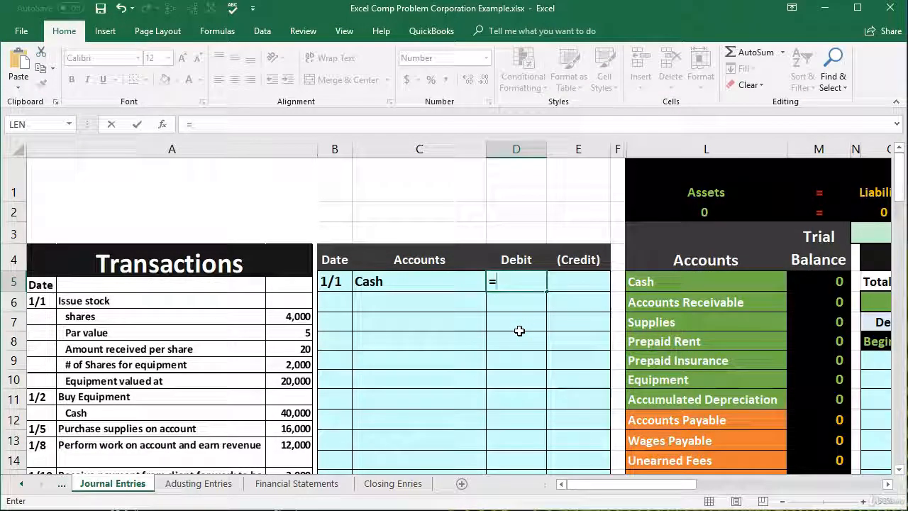
text(4000*)
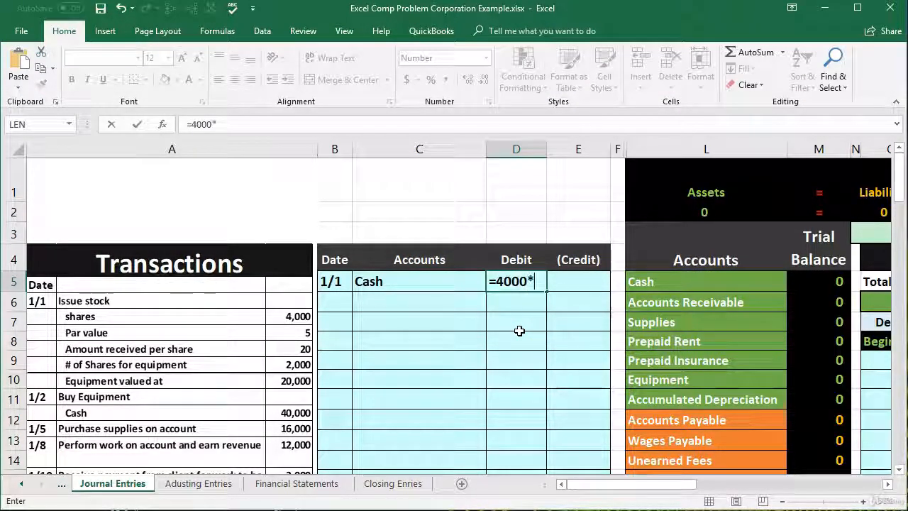
text(20)
key(Return)
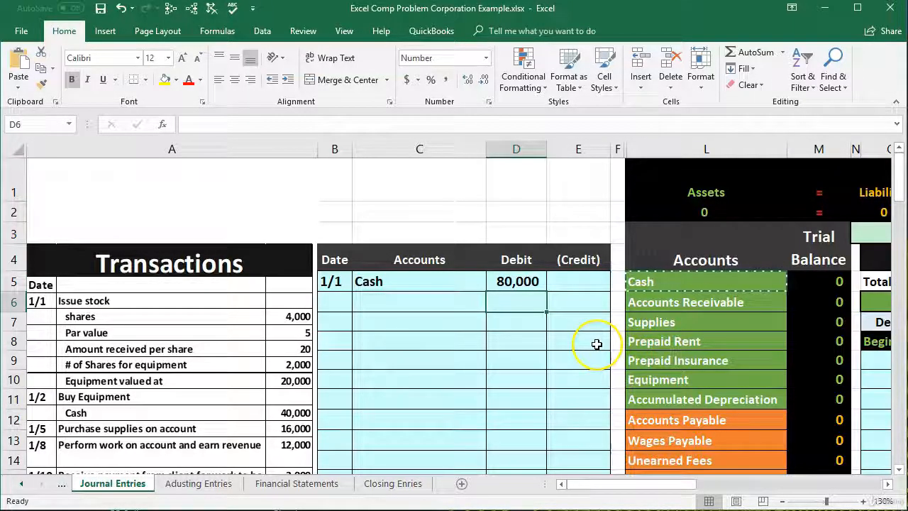
Examine the equity accounts in the trial balance: Common Stock, Additional Paid In Capital, Dividends and Retained Earnings
click(630, 358)
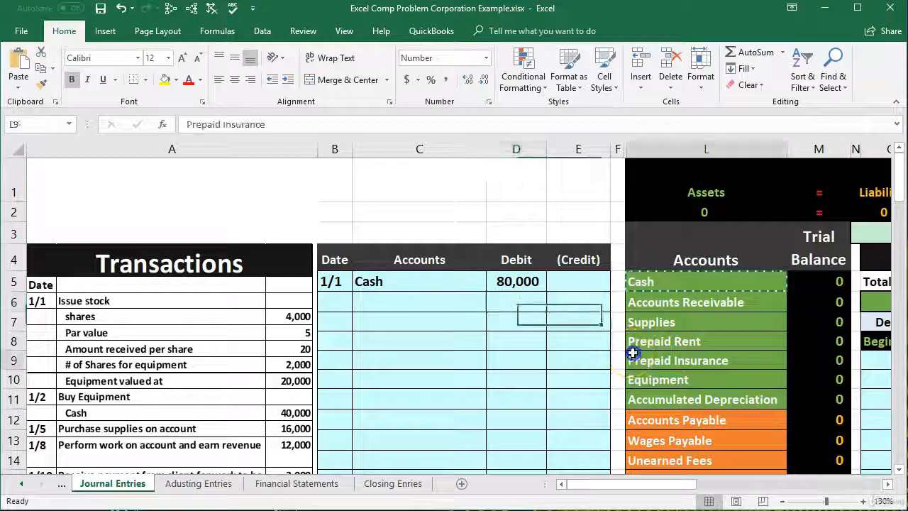
scroll(632, 352, down, 1)
scroll(632, 352, down, 2)
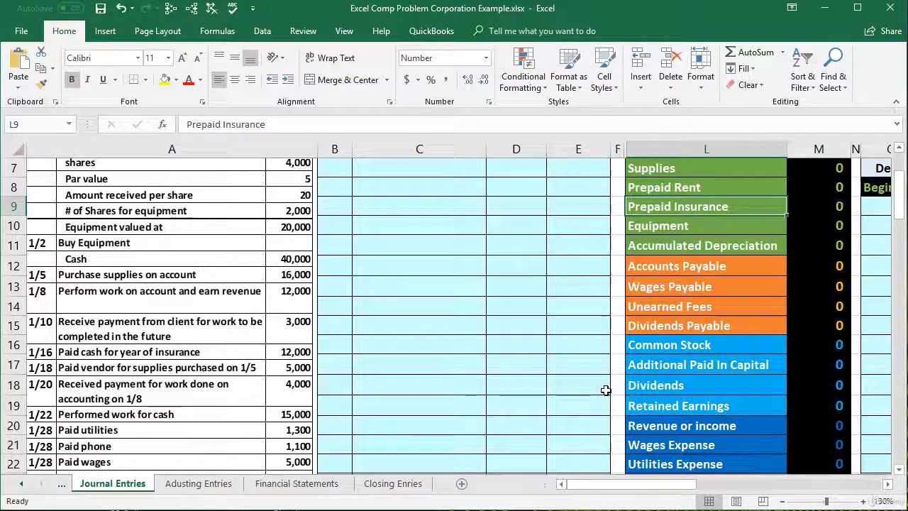
scroll(606, 388, down, 1)
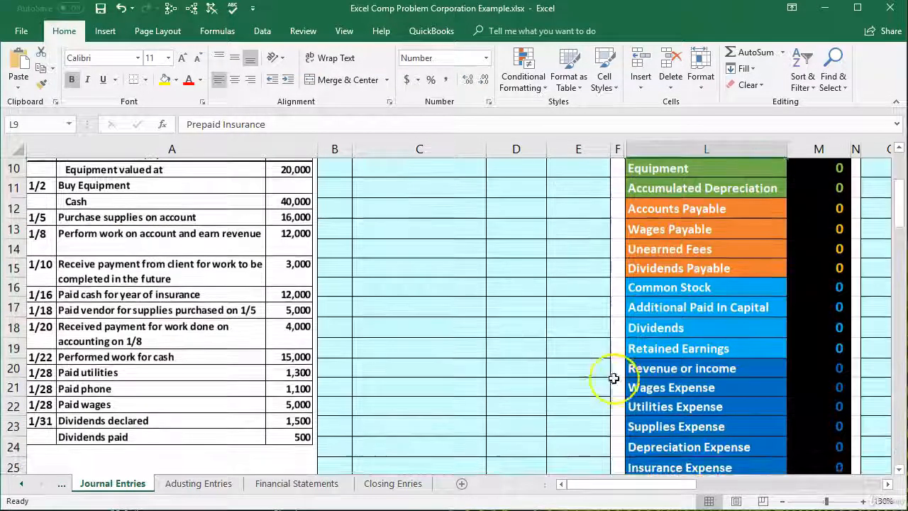
click(691, 286)
click(710, 307)
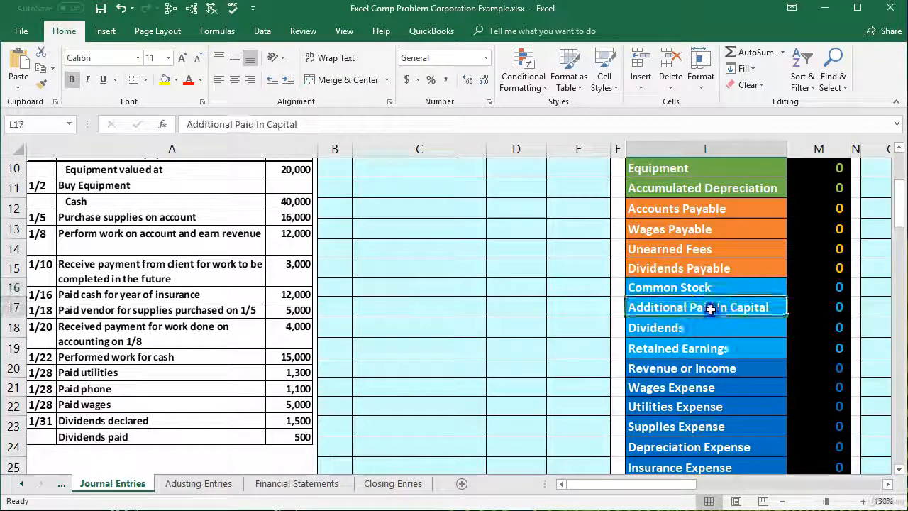
click(701, 328)
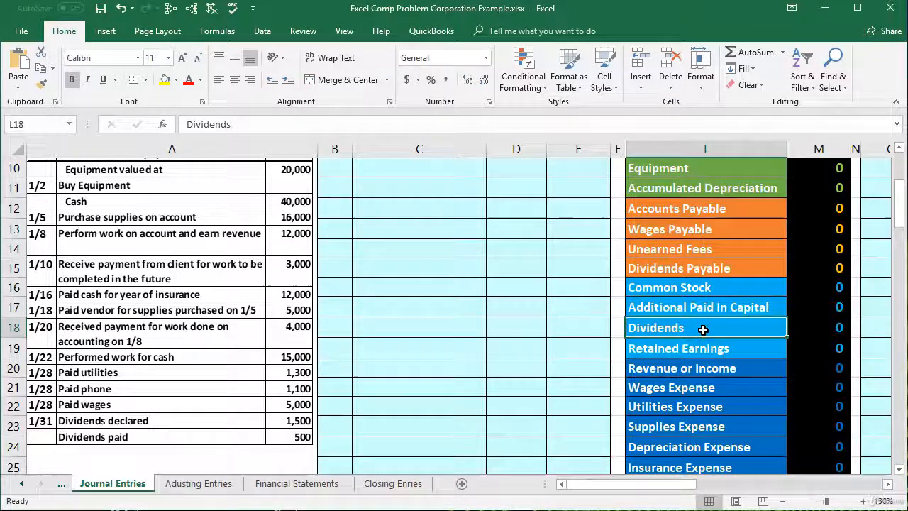
click(703, 348)
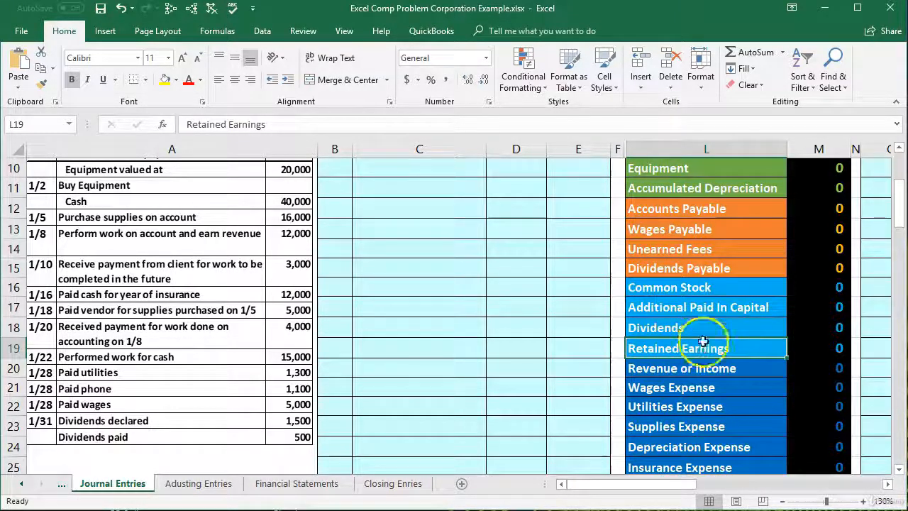
click(701, 288)
drag(793, 291, 808, 301)
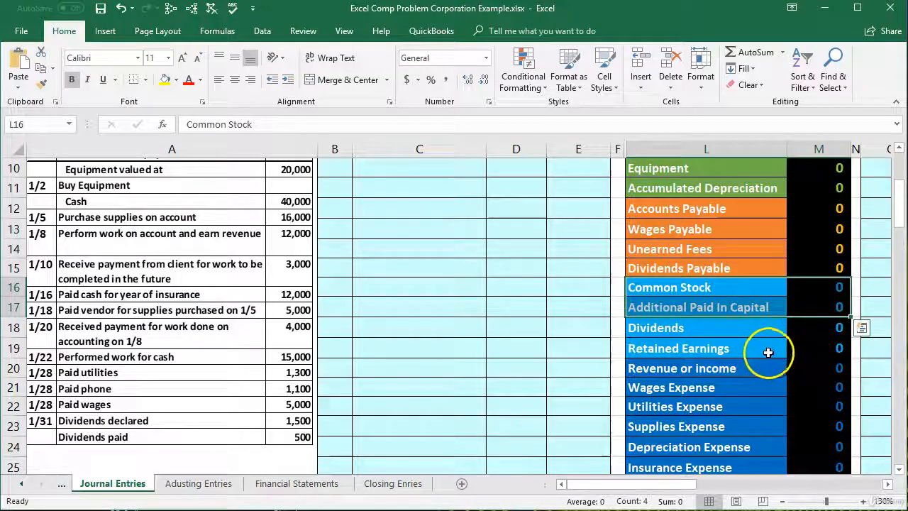
drag(768, 350, 797, 350)
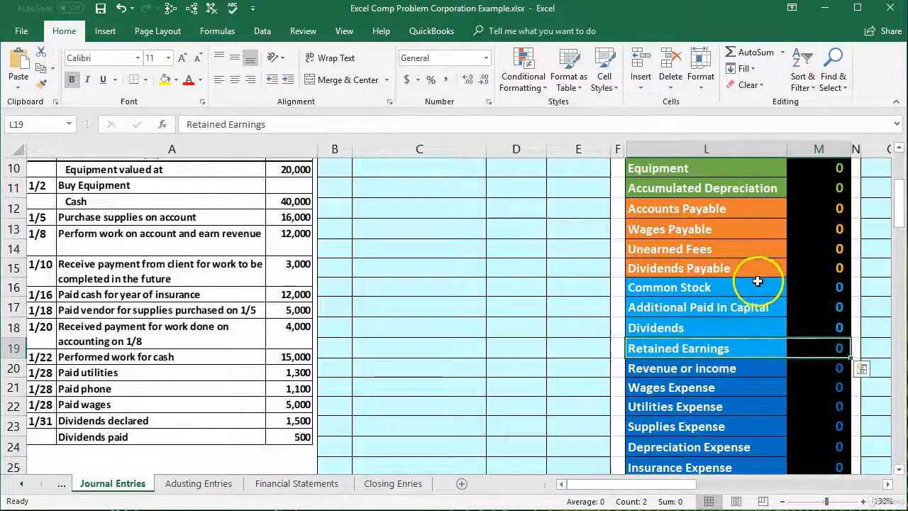
drag(756, 284, 808, 344)
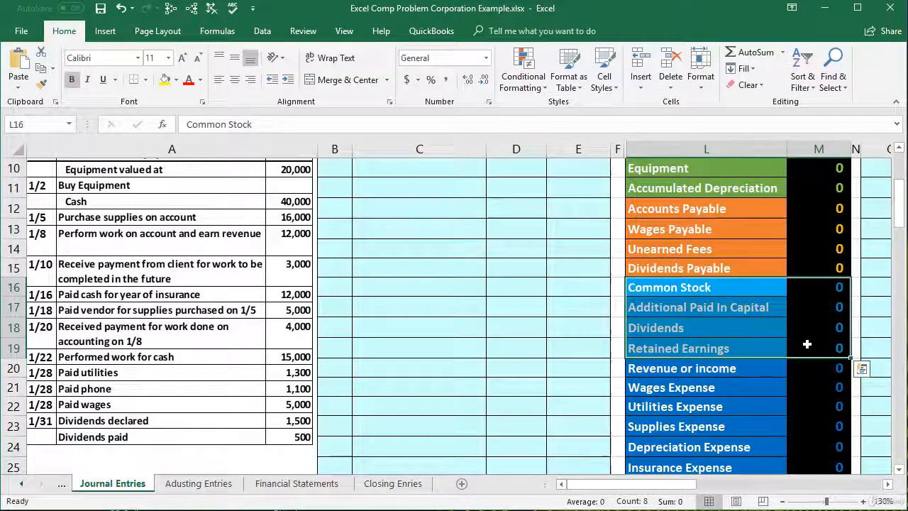
click(720, 335)
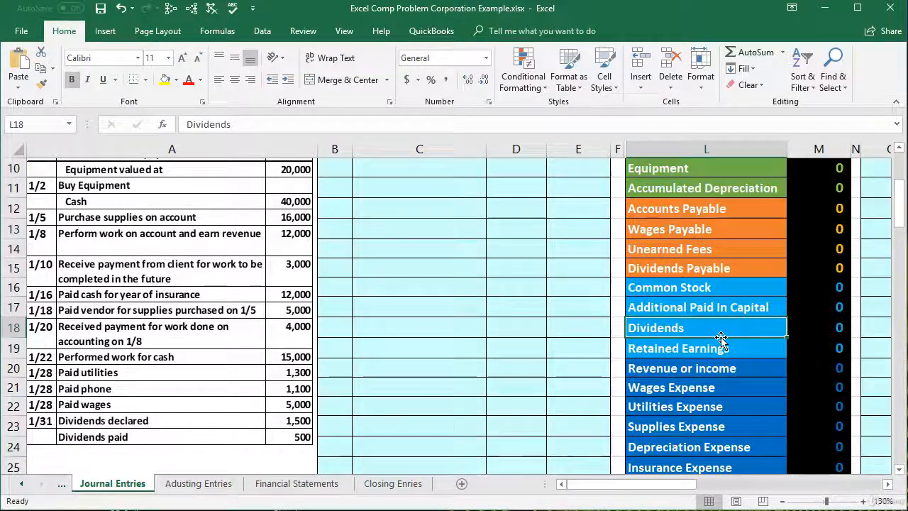
Copy the Common Stock account name from the trial balance into cell C6 below Cash as values only
click(696, 289)
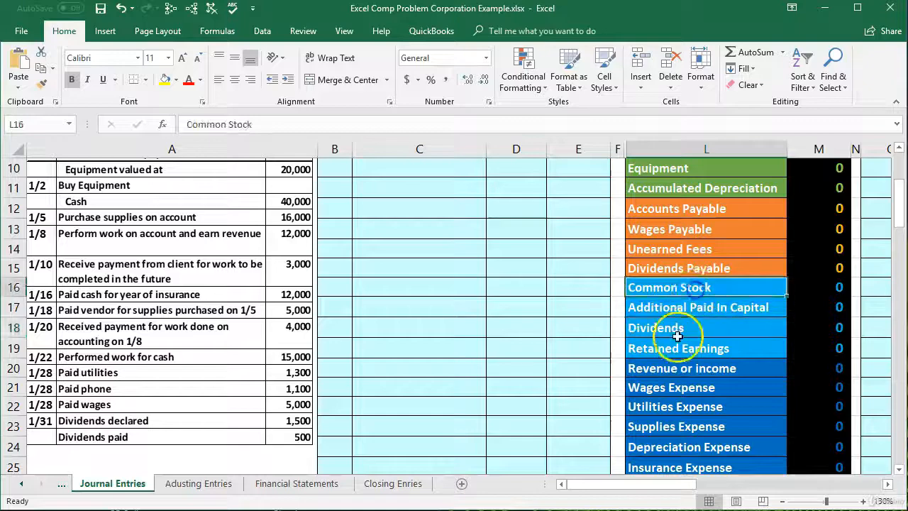
scroll(665, 366, up, 1)
scroll(667, 365, up, 1)
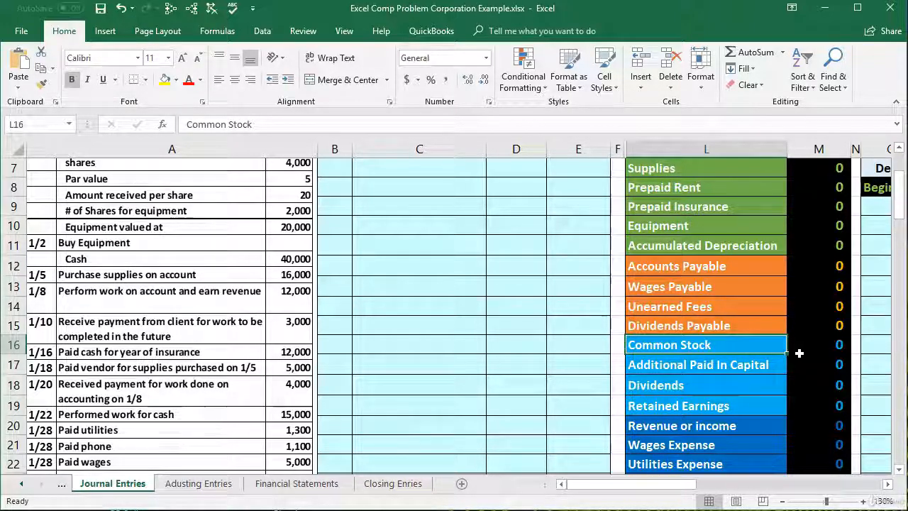
right_click(734, 348)
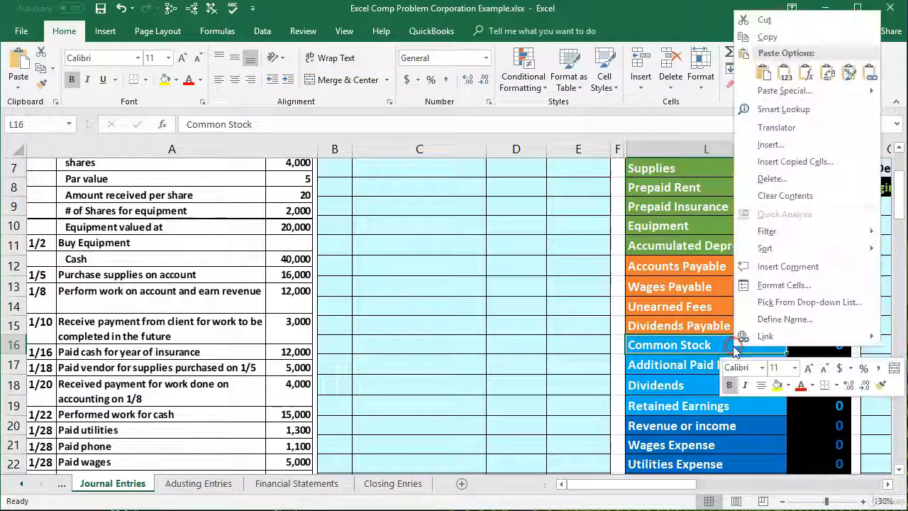
click(754, 37)
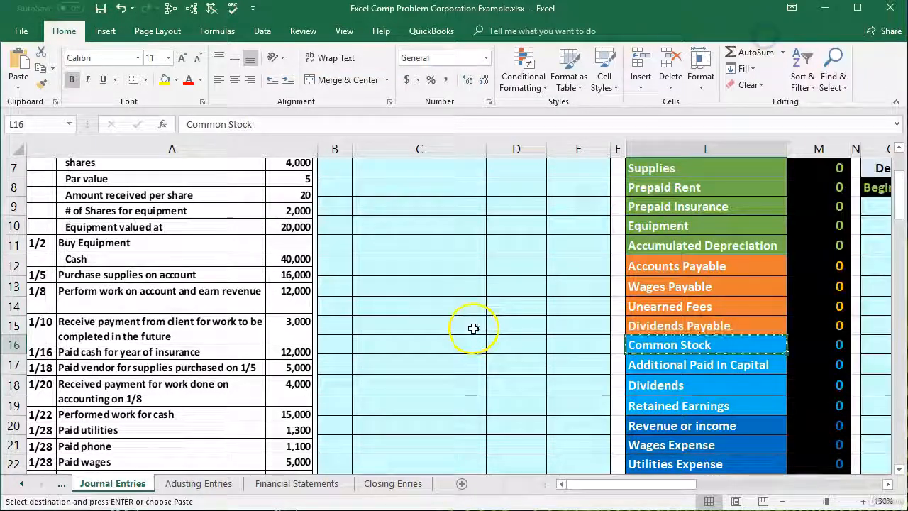
scroll(473, 328, up, 2)
click(395, 298)
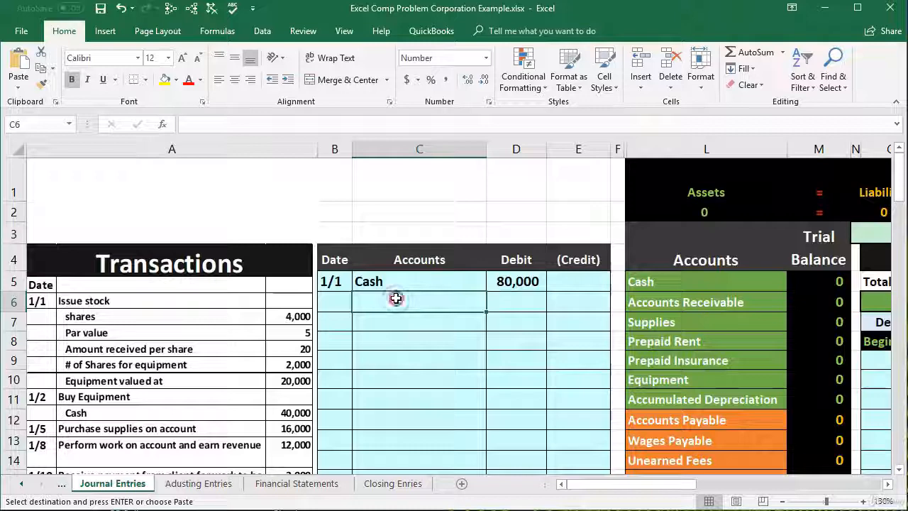
right_click(395, 298)
click(425, 360)
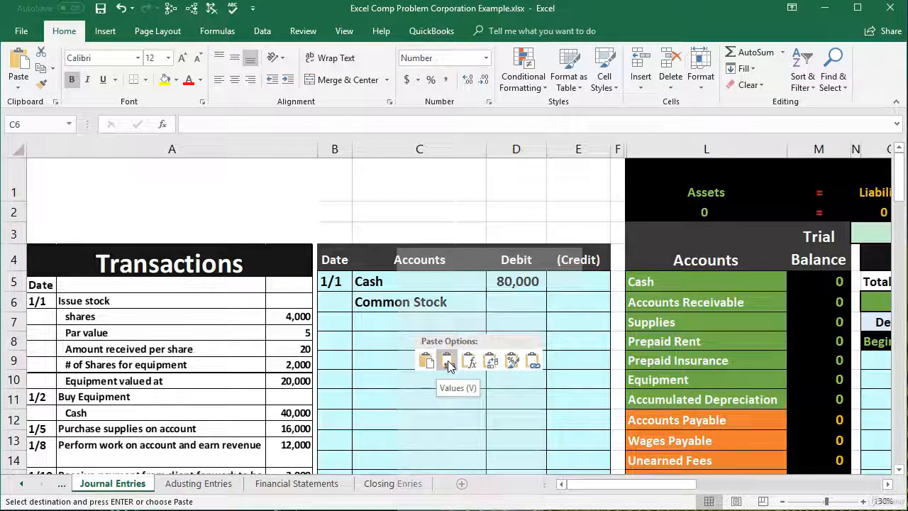
click(448, 363)
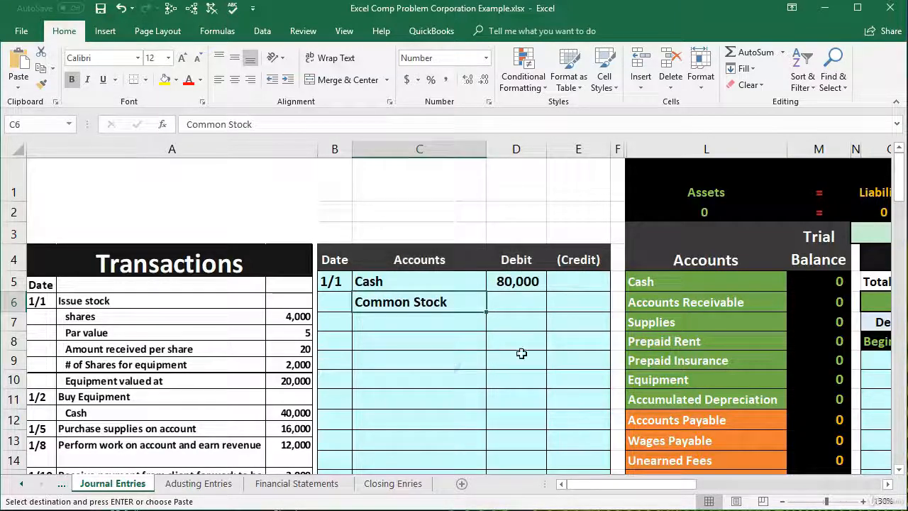
Work out the par value of the issued shares by multiplying 4000 by 5 in Calculator, and close it
click(586, 306)
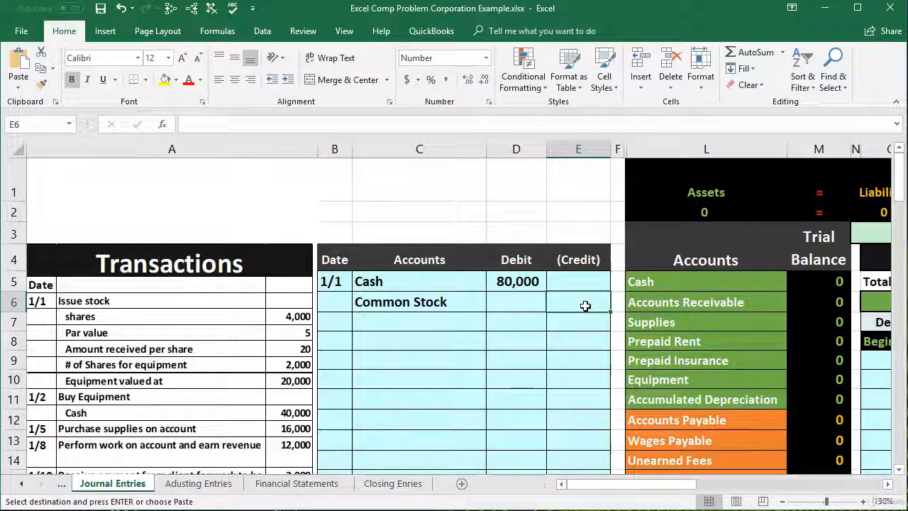
key(XF86Calculator)
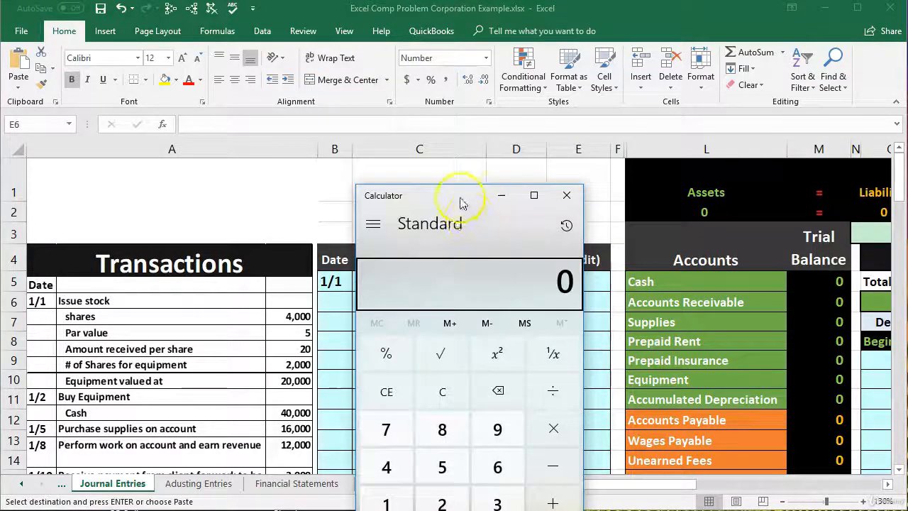
drag(462, 203, 473, 337)
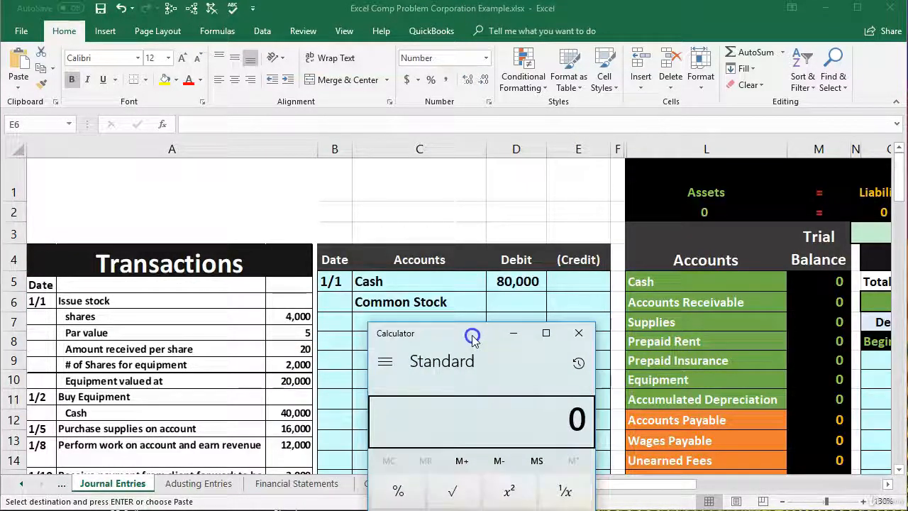
click(494, 461)
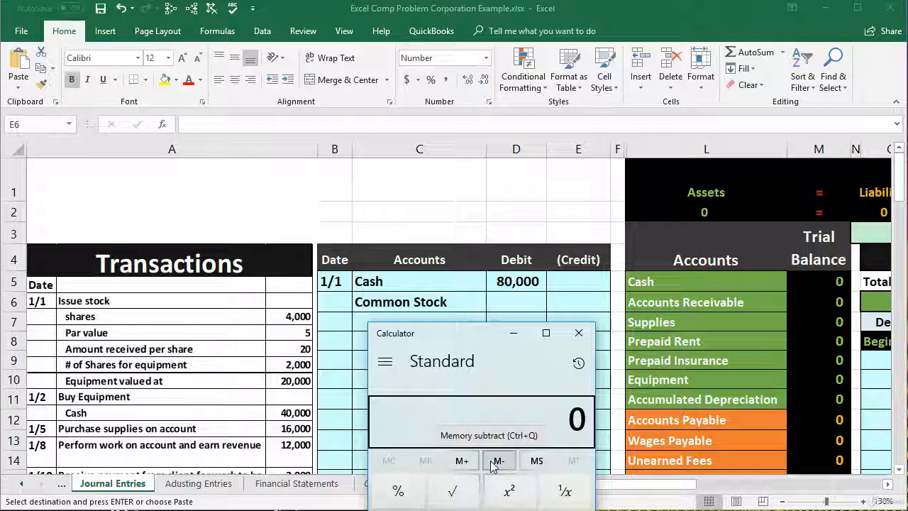
text(4000)
key(asterisk)
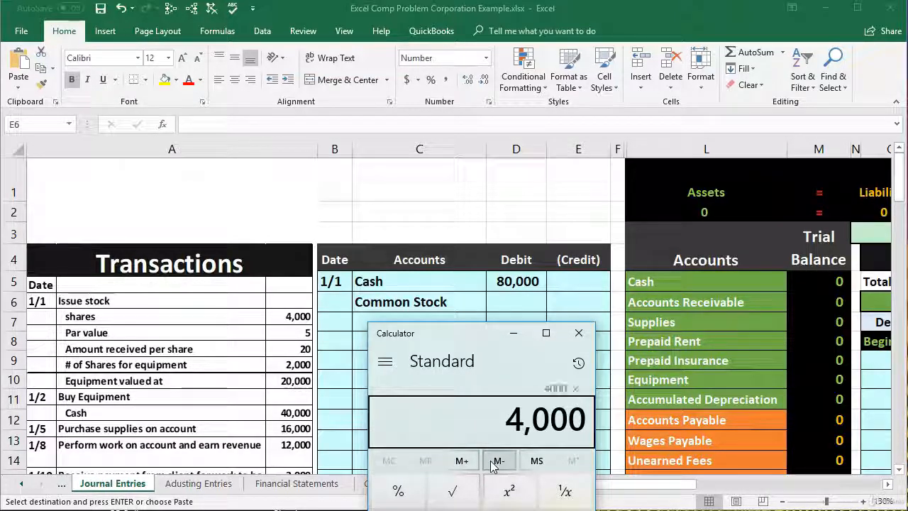
text(5)
key(Return)
click(529, 405)
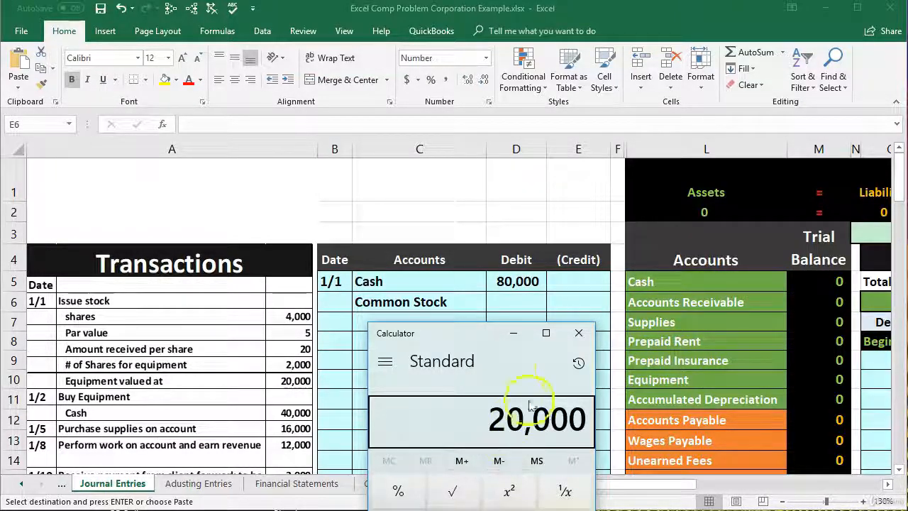
click(578, 333)
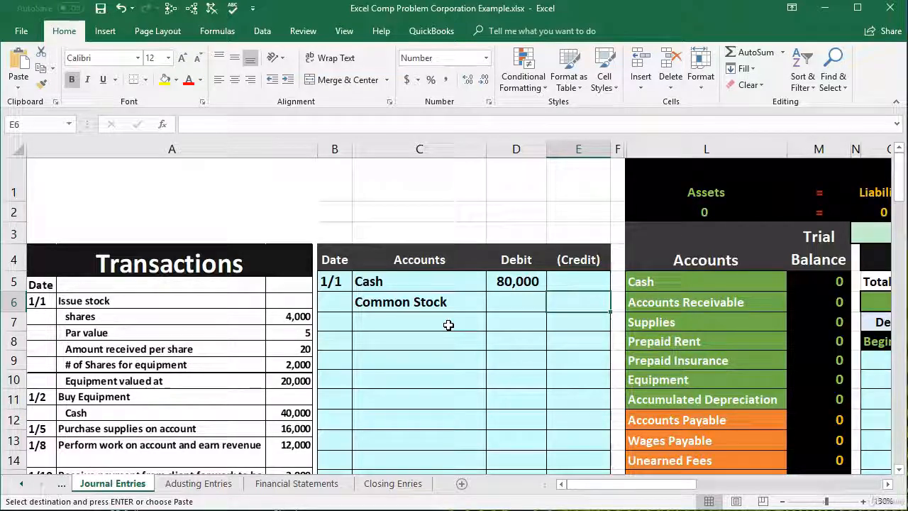
Enter the formula -4000*5 in cell E6 as the credit to Common Stock
text(-4000)
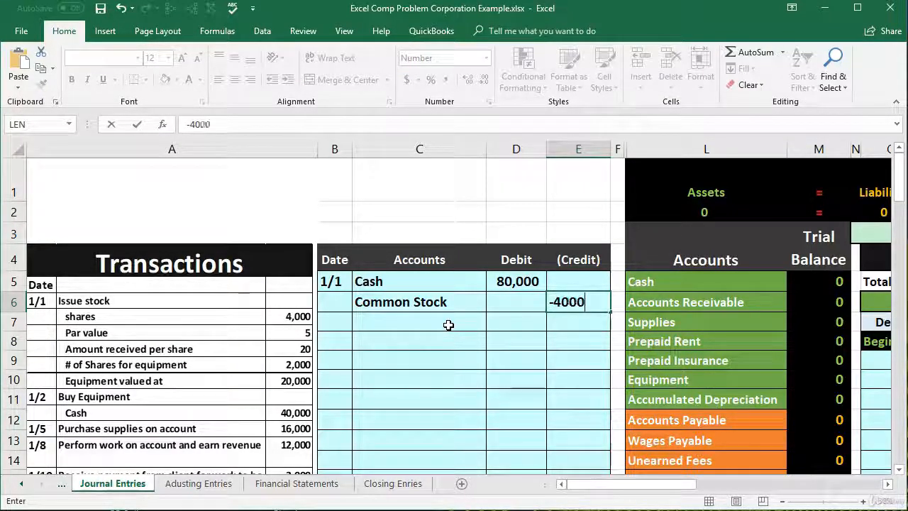
text(*)
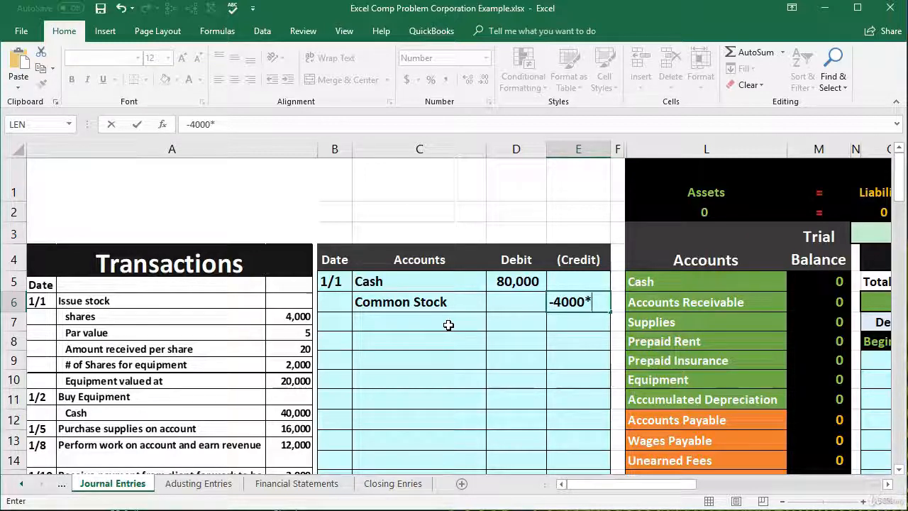
text(5)
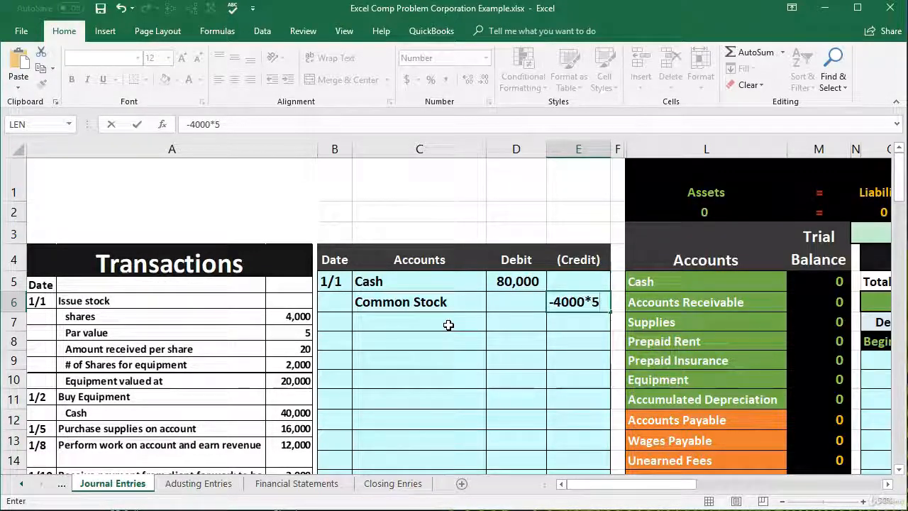
key(Return)
key(Up)
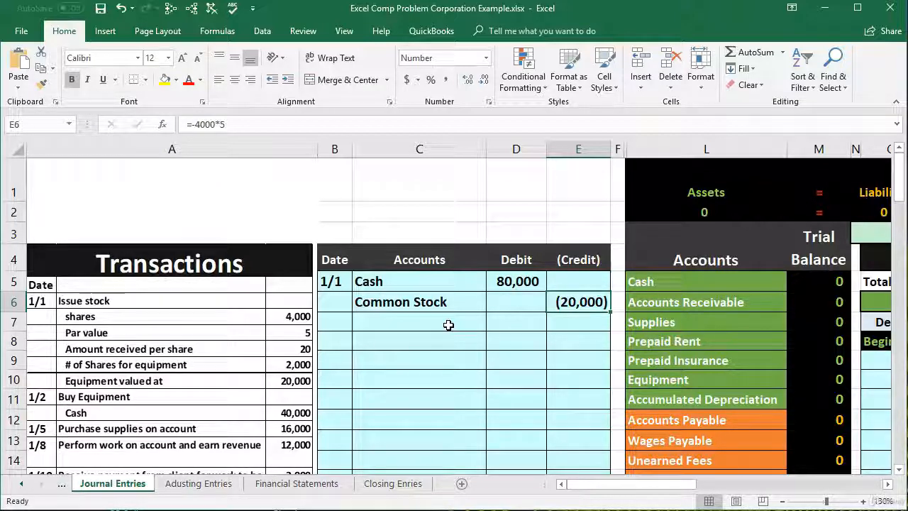
key(Down)
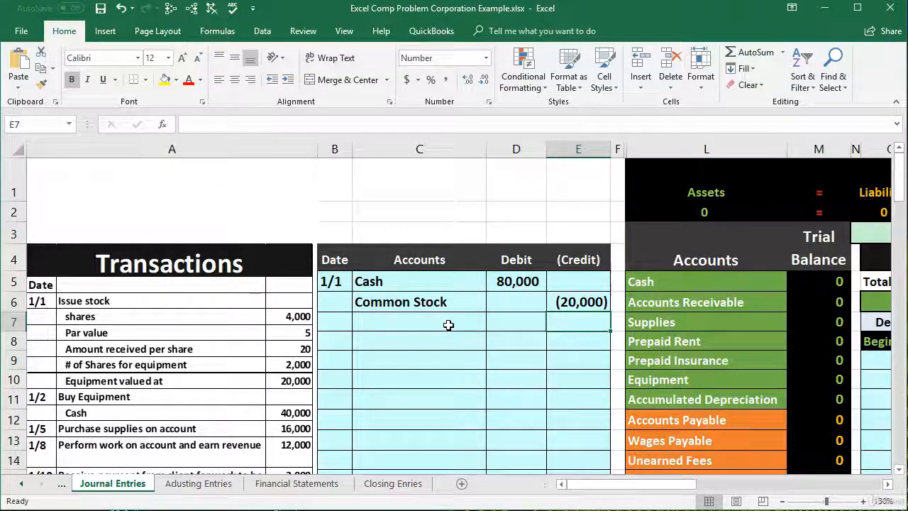
Enter the formula -SUM(D5:E6) in cell E7 as the balancing credit, and check both credits against the Cash debit
click(505, 282)
click(556, 302)
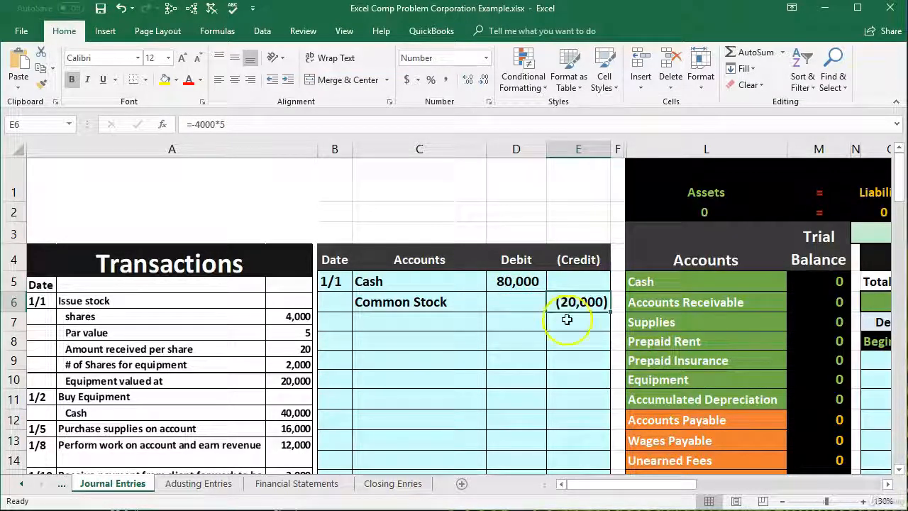
click(567, 320)
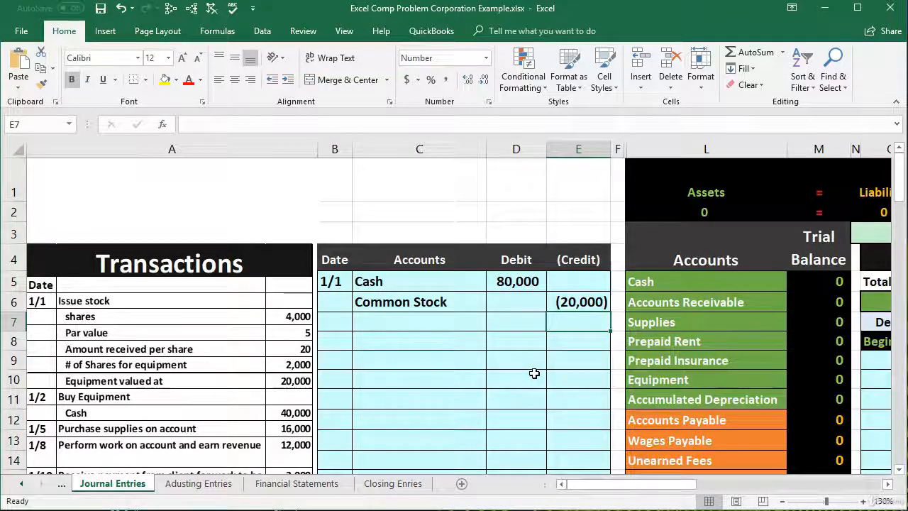
text(-)
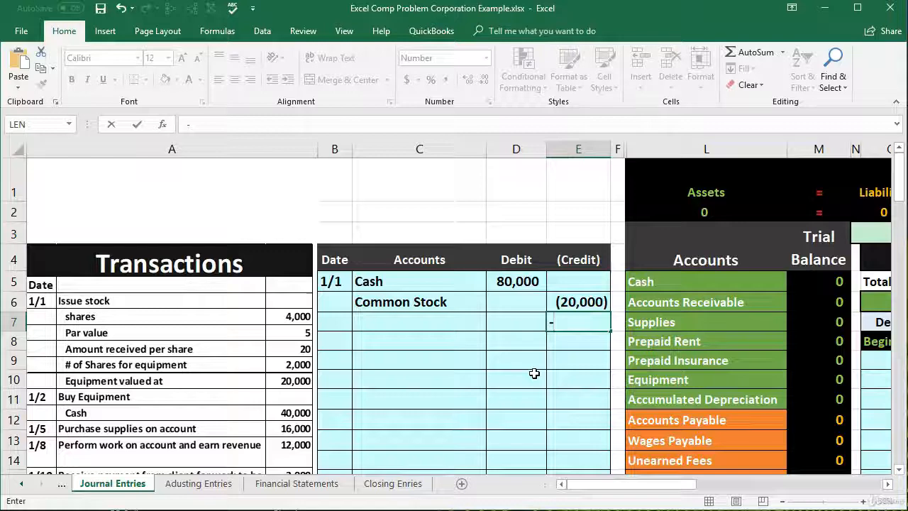
text(sum)
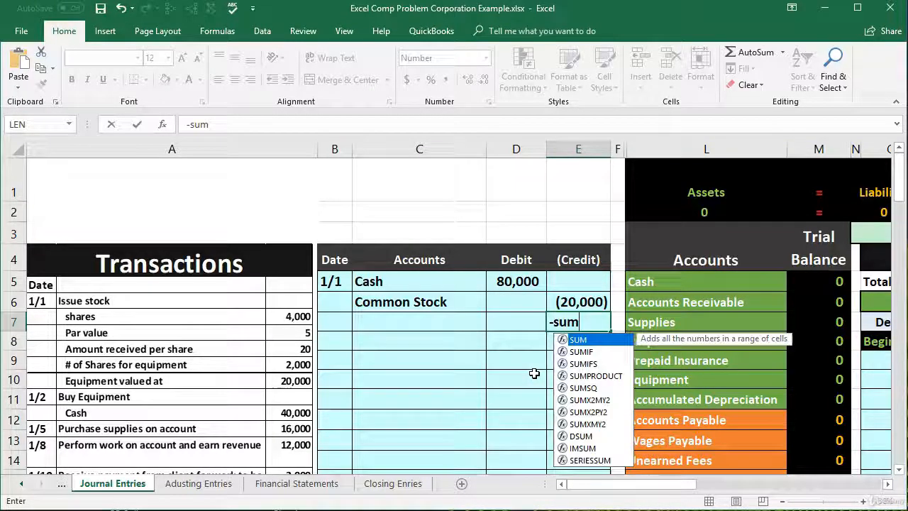
double_click(583, 340)
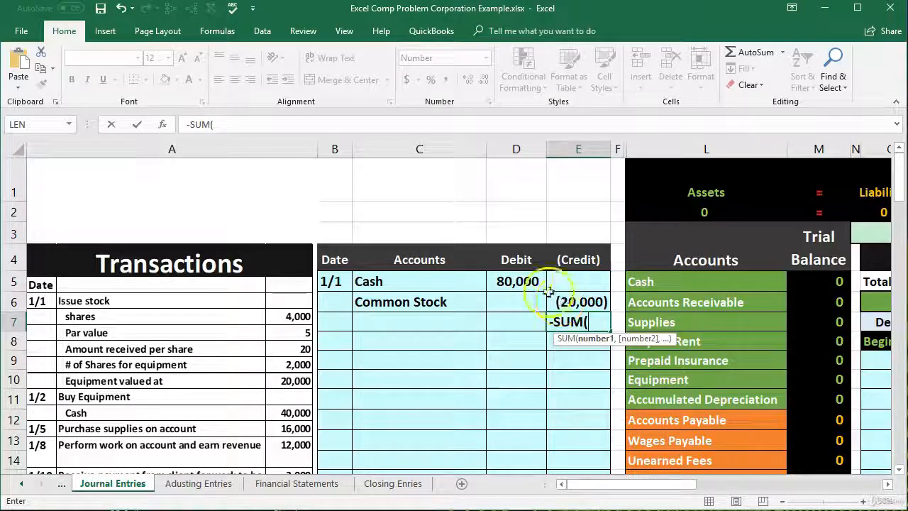
drag(520, 278, 554, 298)
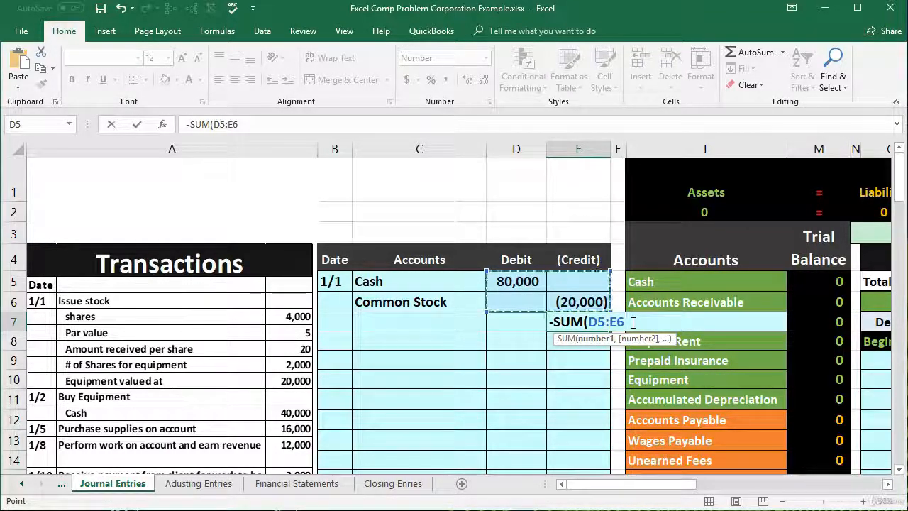
key(Return)
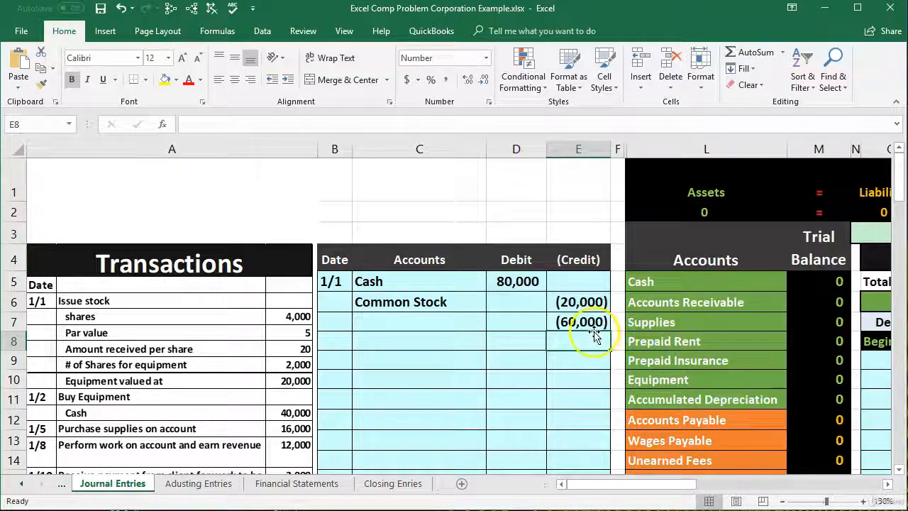
drag(588, 321, 582, 301)
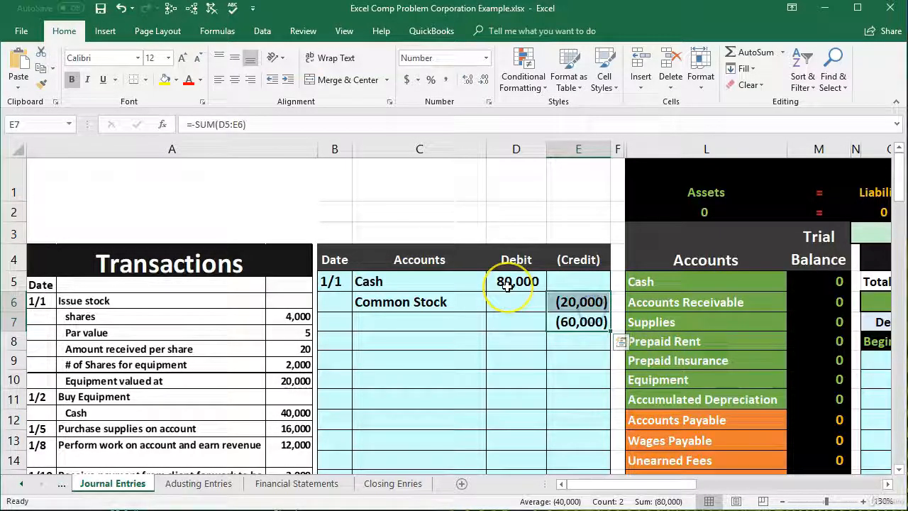
click(552, 327)
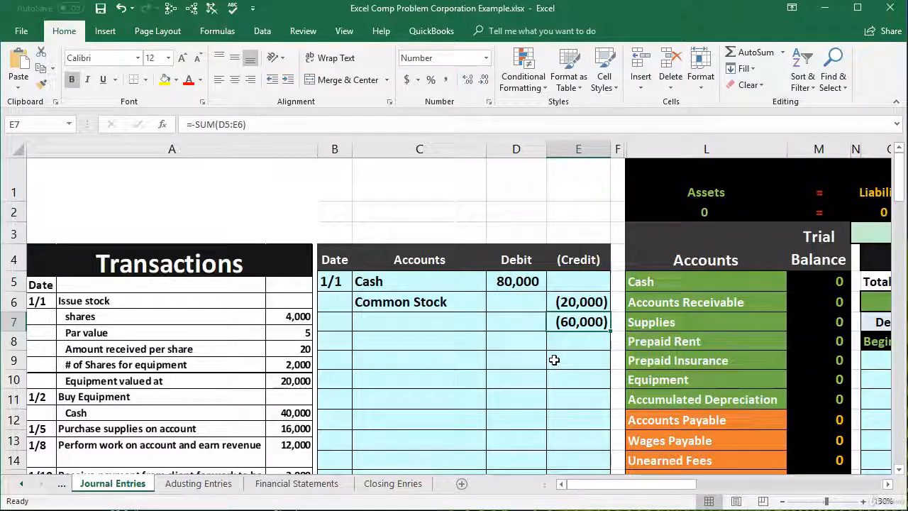
Copy the Additional Paid In Capital account name from the trial balance into cell C7 below Common Stock as values only
click(469, 327)
scroll(661, 360, down, 2)
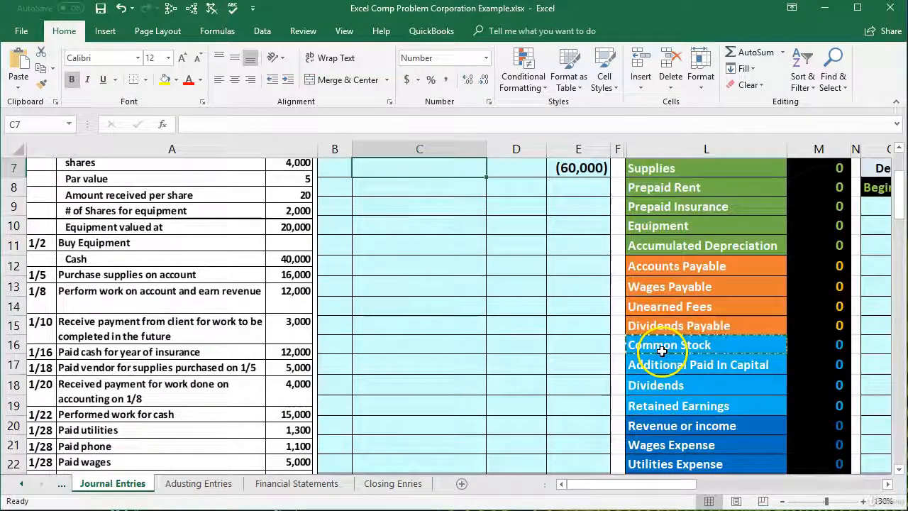
click(637, 365)
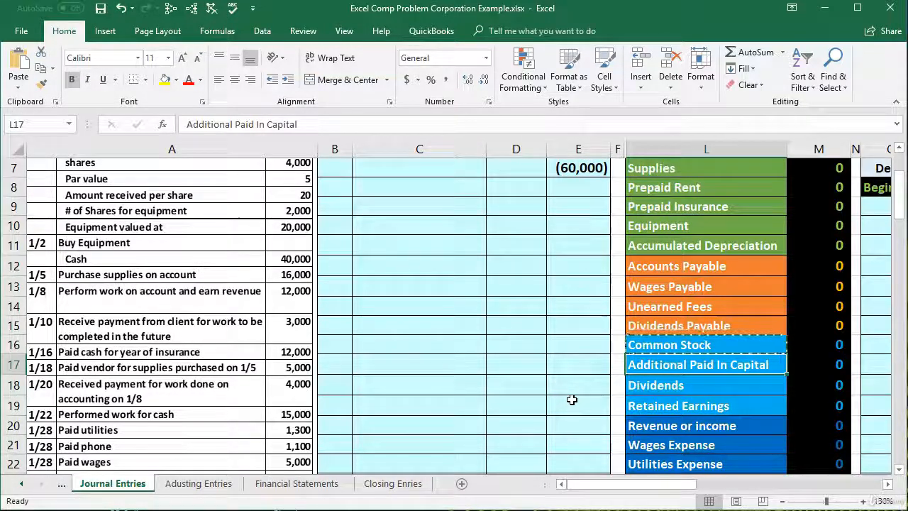
drag(672, 347, 673, 356)
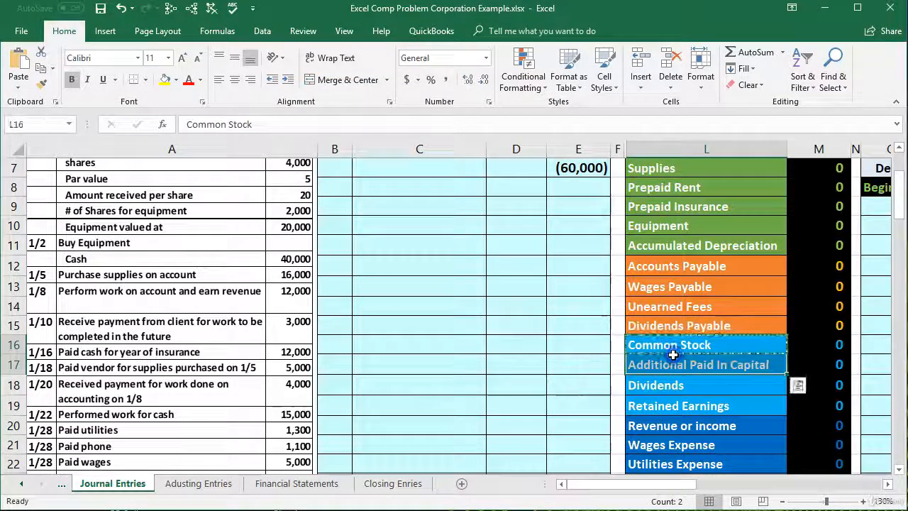
click(679, 346)
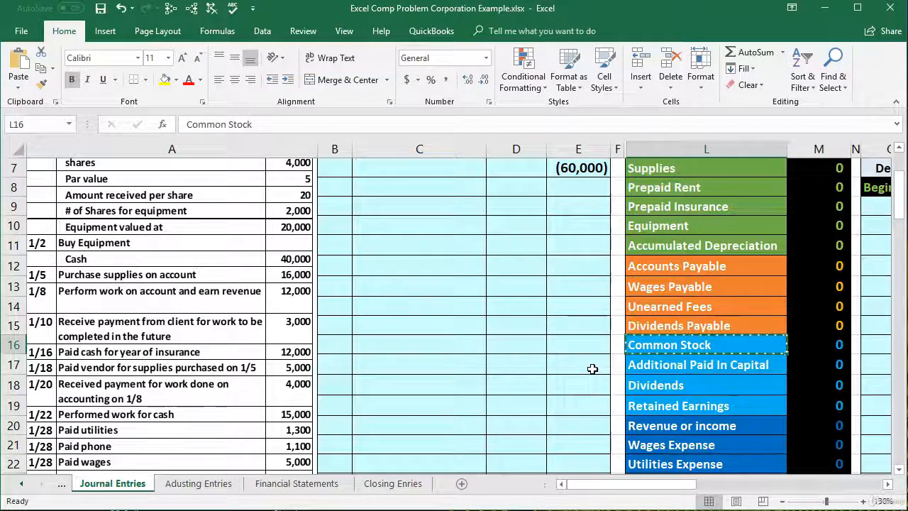
click(667, 365)
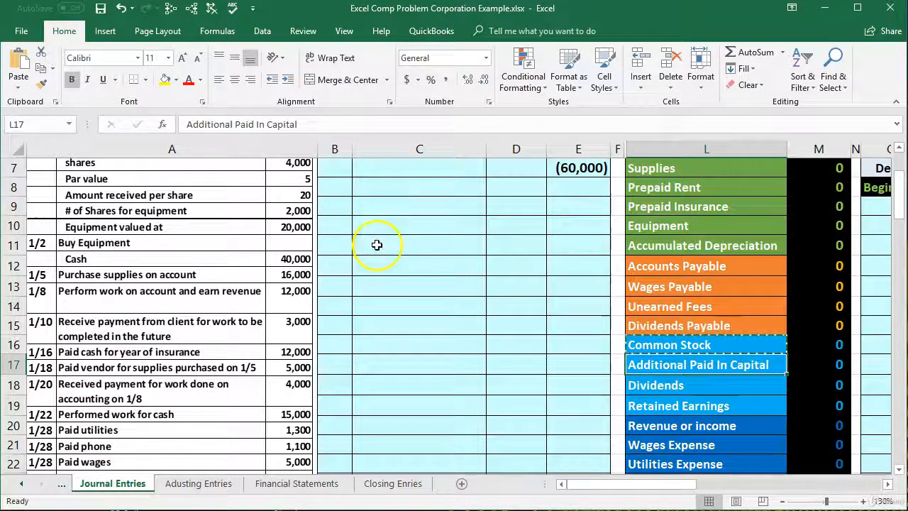
right_click(651, 368)
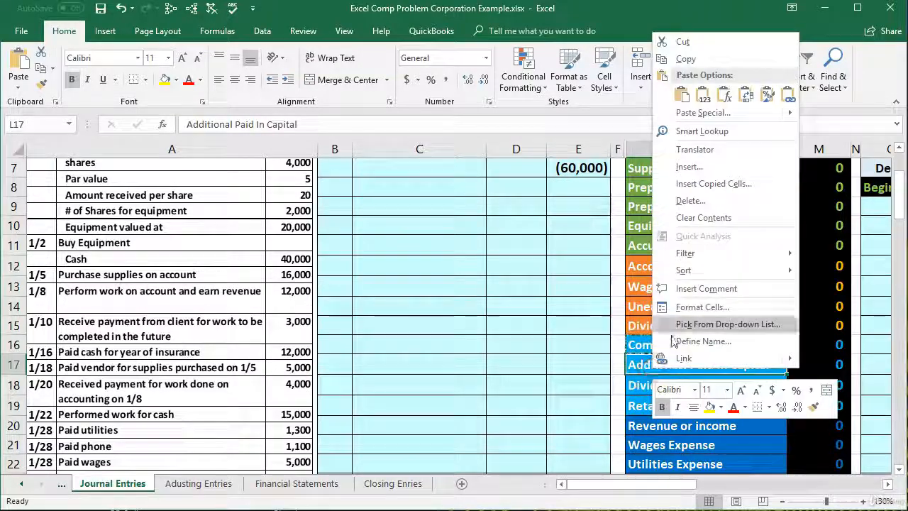
click(683, 59)
scroll(517, 290, up, 3)
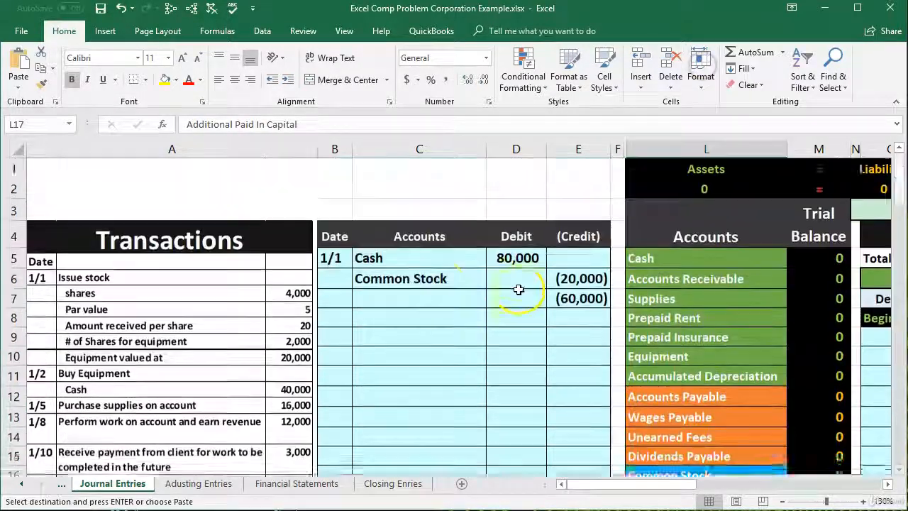
click(376, 321)
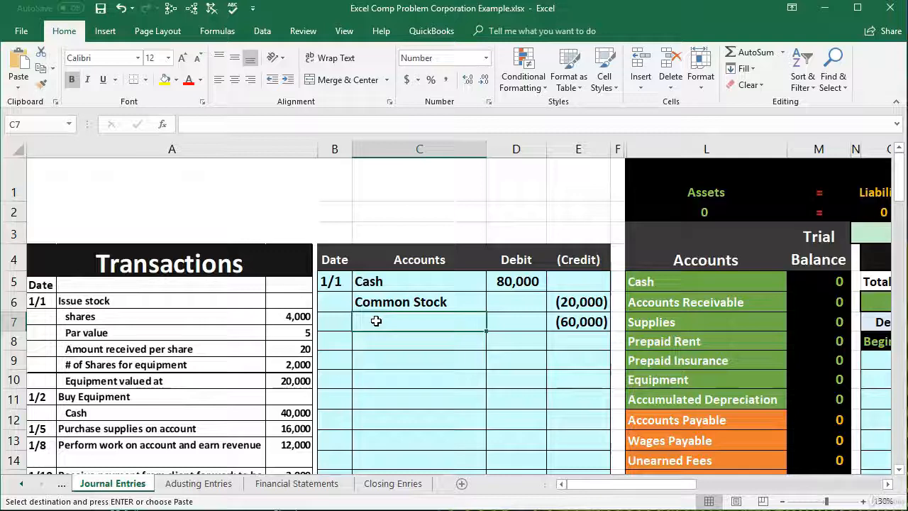
right_click(377, 321)
click(431, 380)
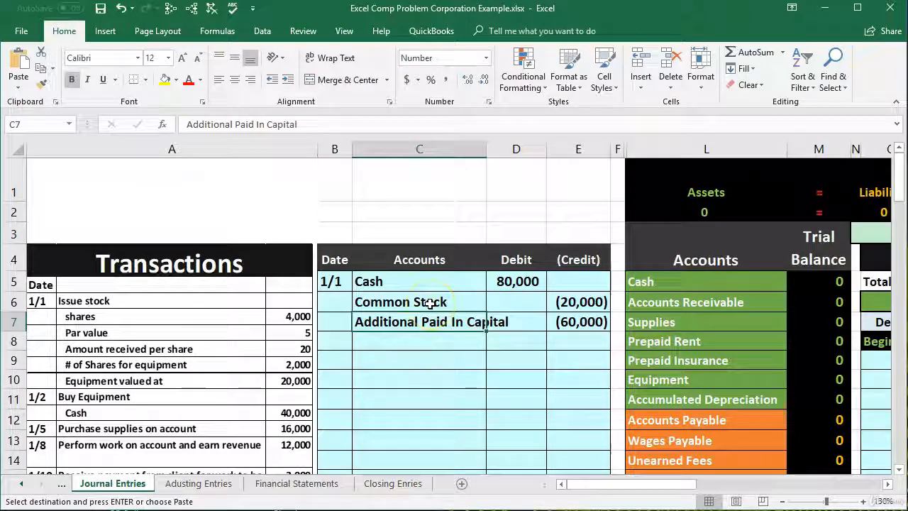
Indent the credited account names Common Stock and Additional Paid In Capital in C6:C7 by one level
drag(430, 303, 429, 312)
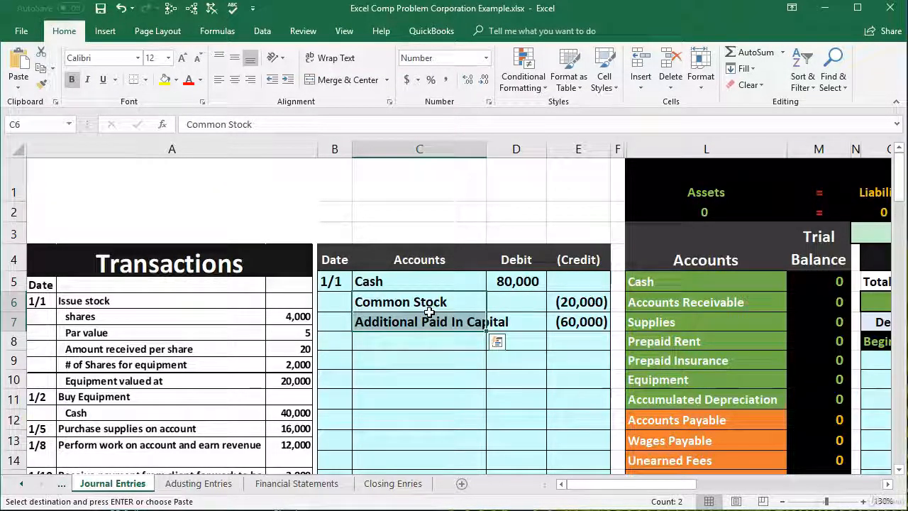
double_click(364, 302)
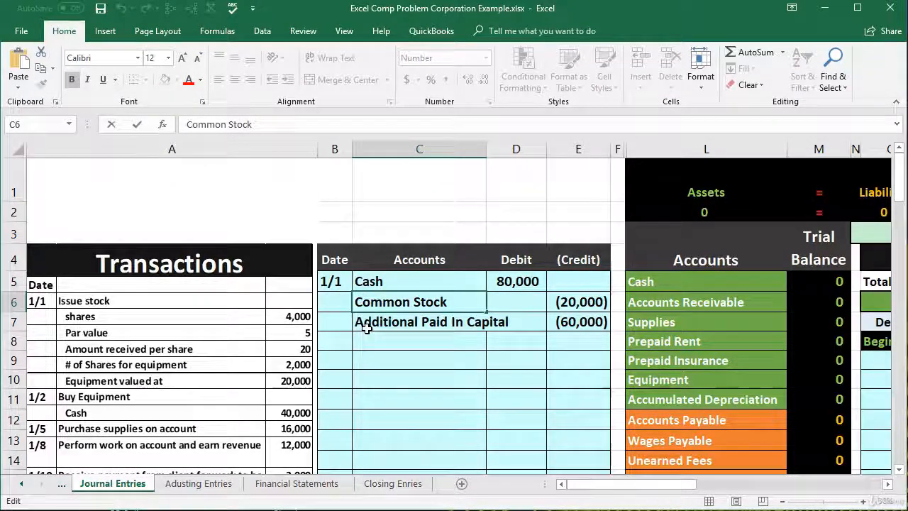
click(381, 325)
drag(391, 307, 394, 317)
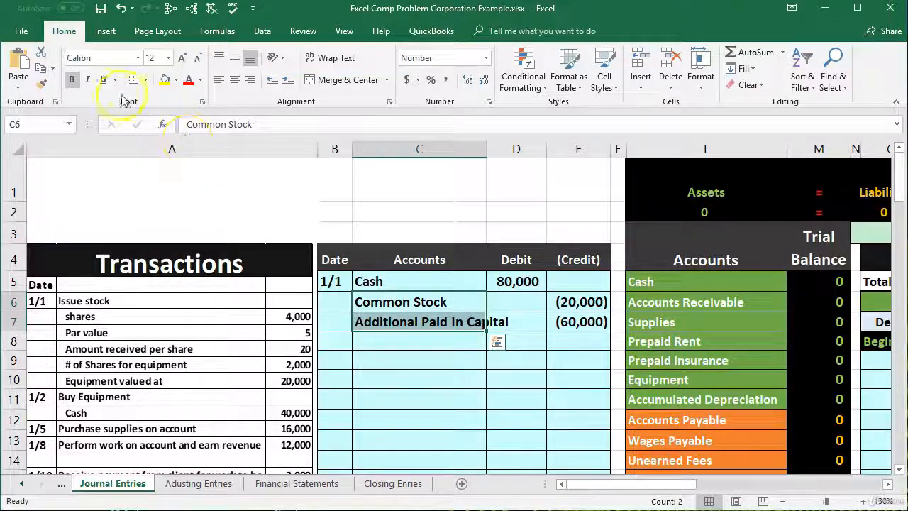
click(287, 81)
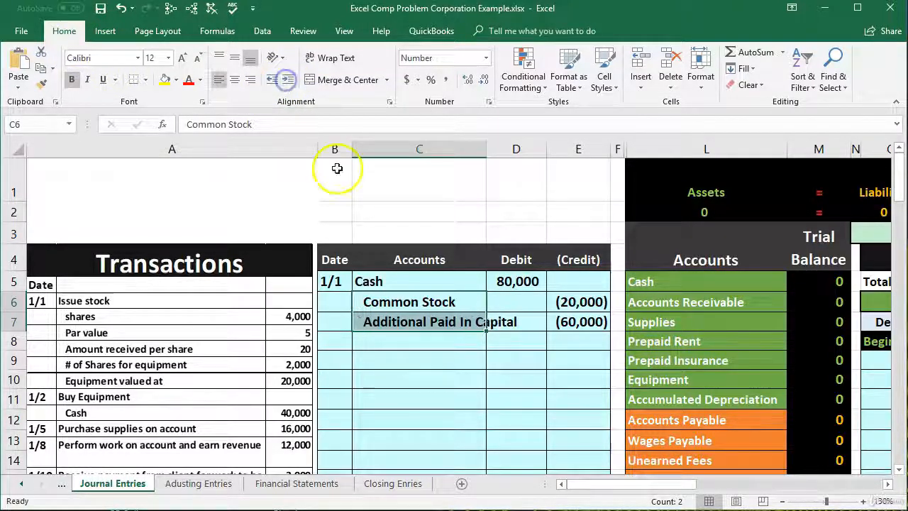
click(410, 378)
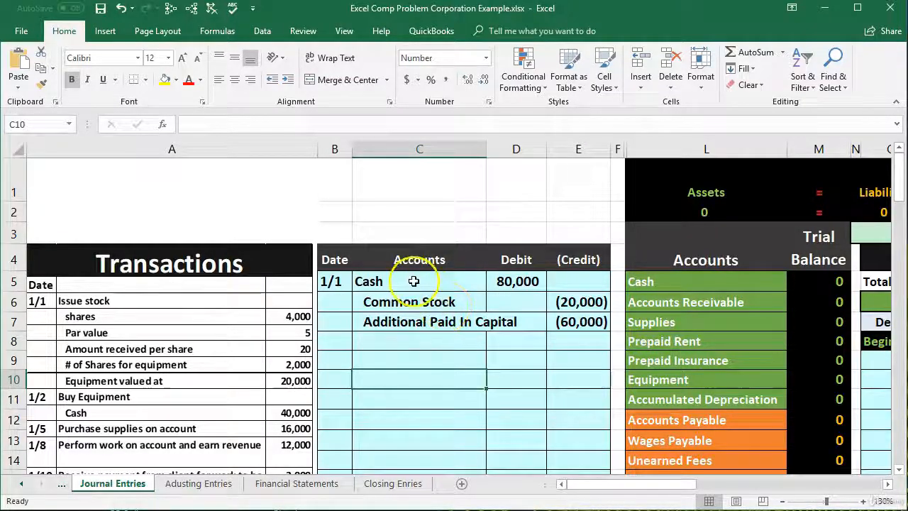
Freeze the panes at F1 with column B as the first visible column, keeping the journal entry columns in view
drag(414, 281, 572, 321)
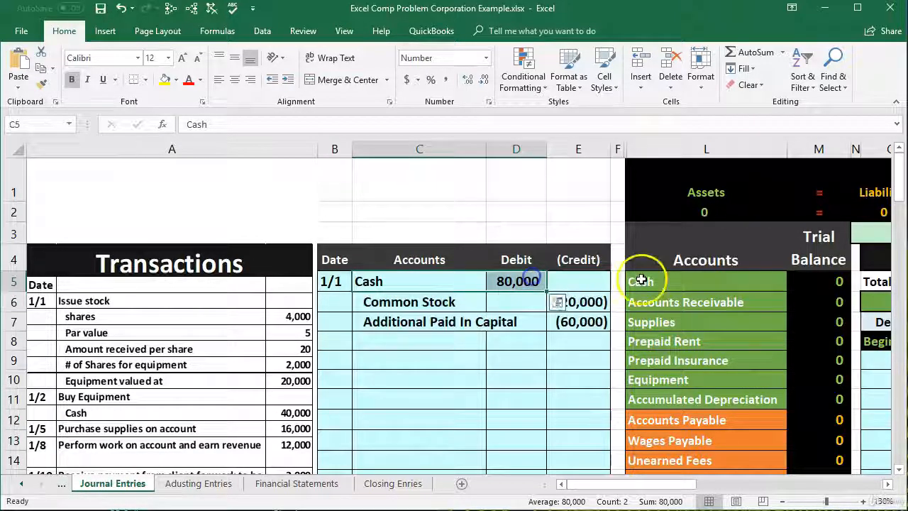
drag(669, 281, 808, 288)
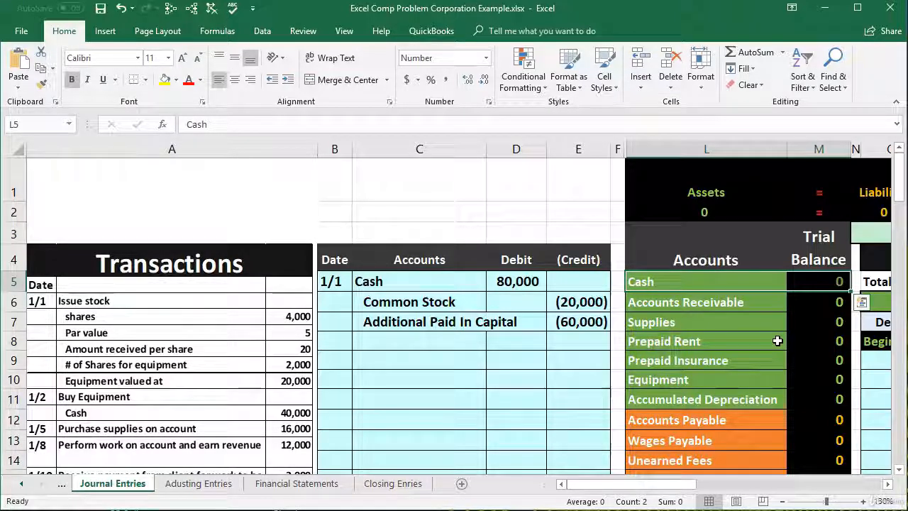
click(887, 484)
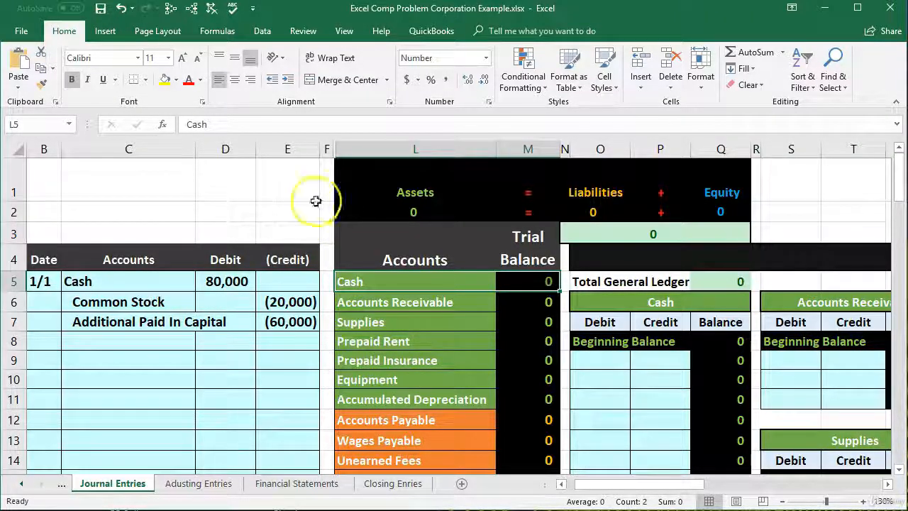
click(330, 177)
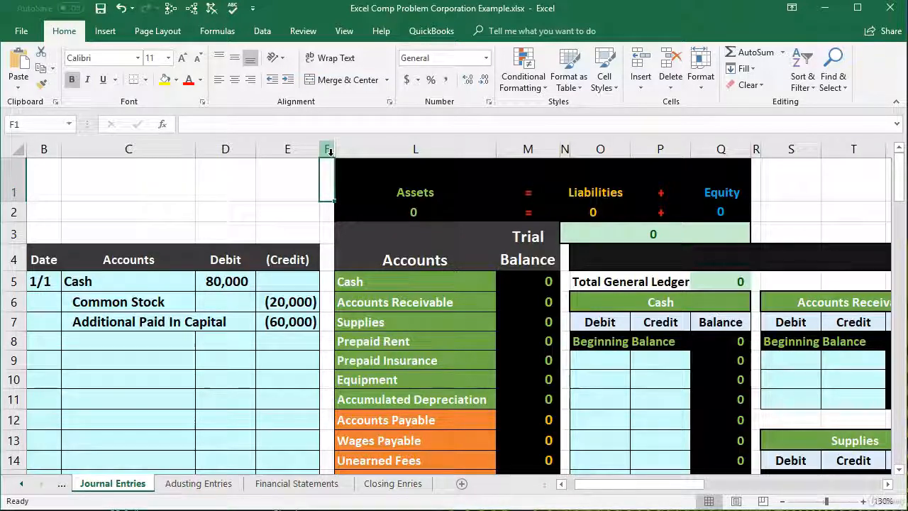
click(345, 32)
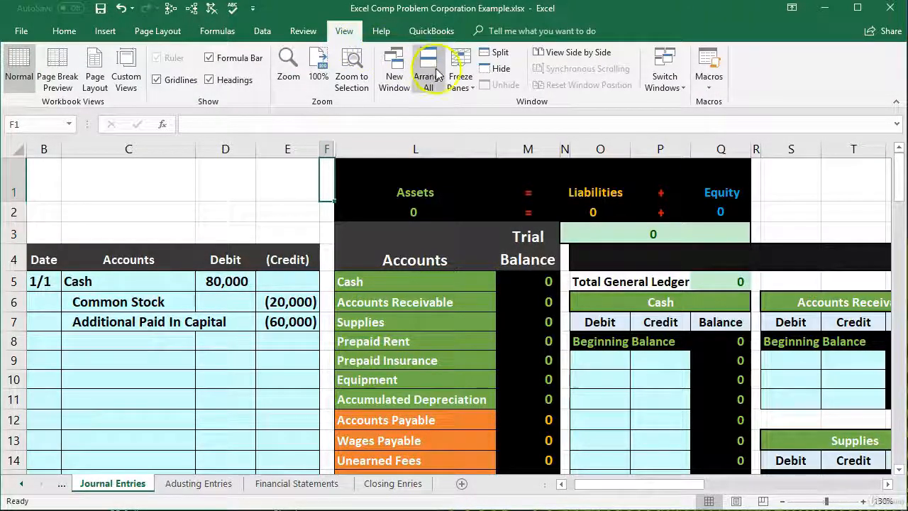
click(462, 83)
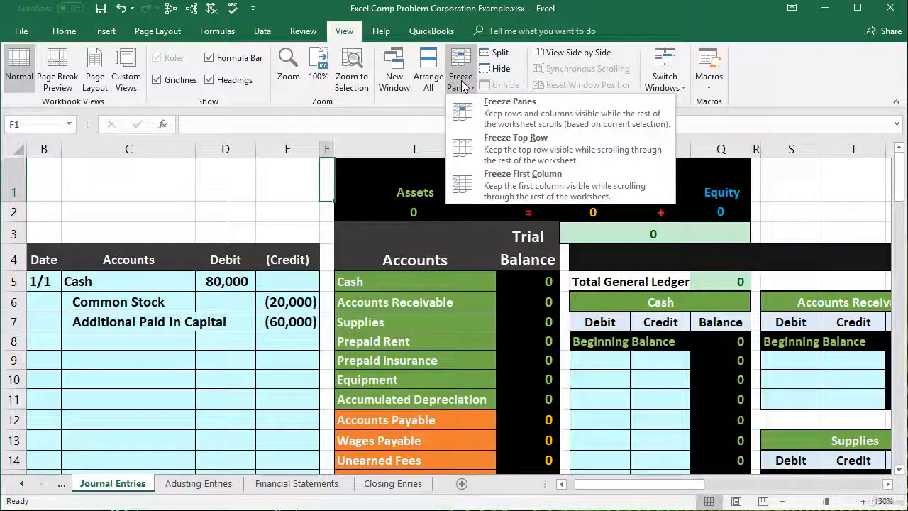
click(498, 107)
Test the frozen panes by moving across the general ledger accounts to column Y and back to the journal
click(557, 420)
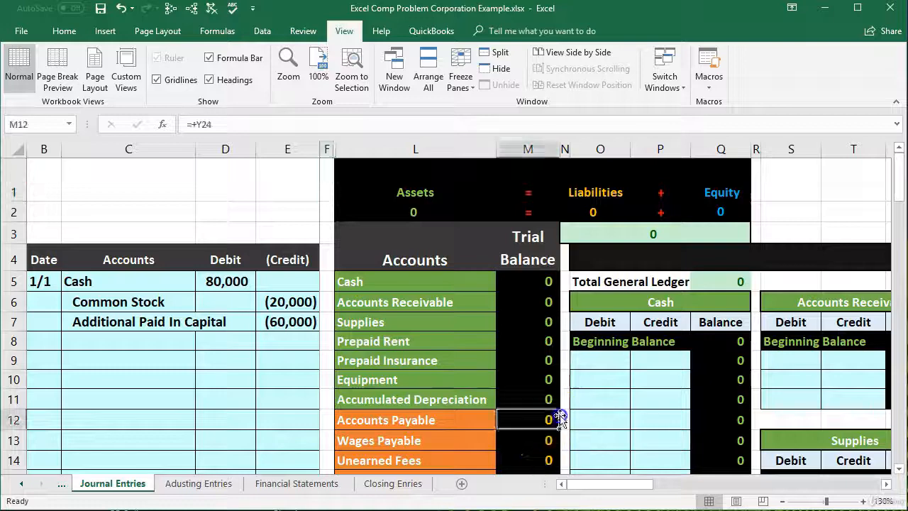
key(Right)
key(Right)
key(Right)
key(Right)
key(Right)
key(Right)
key(Right)
key(Right)
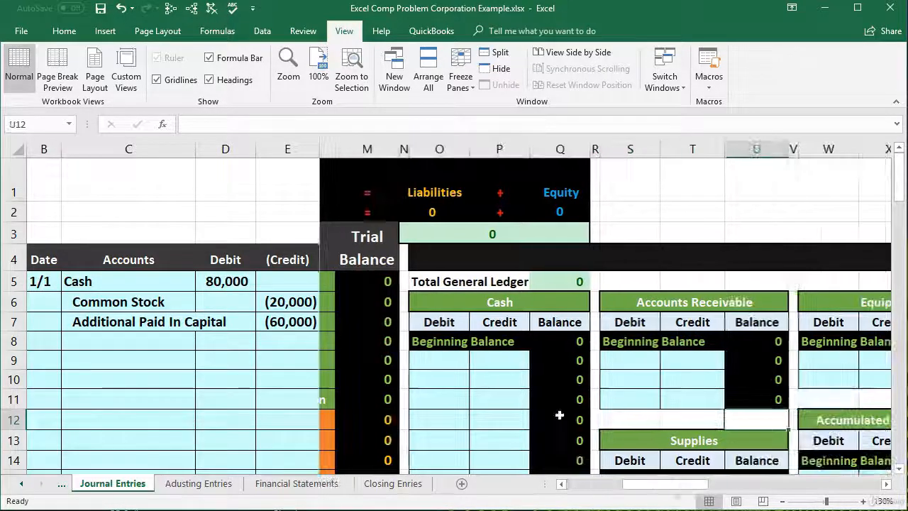
key(Right)
key(Right)
key(Right)
key(Right)
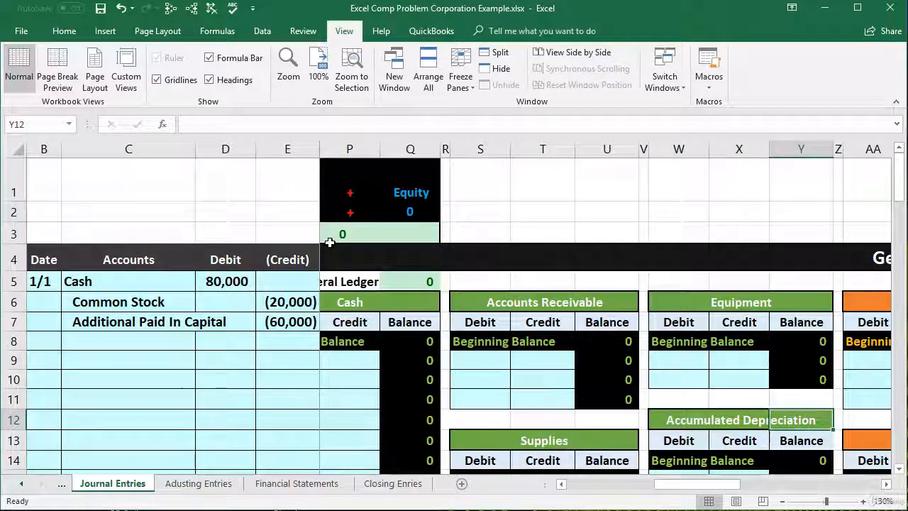
key(Left)
key(Left)
key(Left)
key(Left)
key(Left)
key(Left)
key(Left)
key(Left)
key(Left)
key(Left)
key(Left)
key(Left)
key(Left)
key(Left)
key(Left)
key(Left)
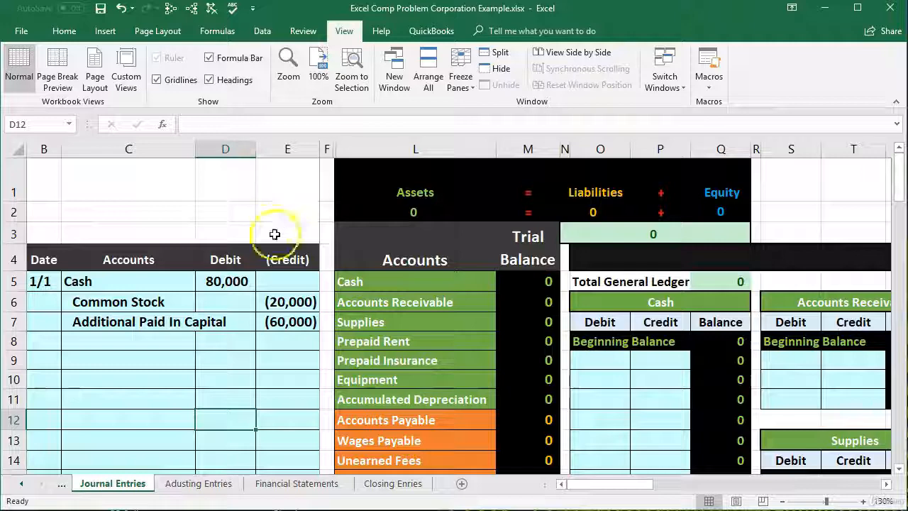
Post the 1/1 Cash debit to the Cash ledger account with the formula =D5 in debit cell O9
drag(127, 281, 264, 284)
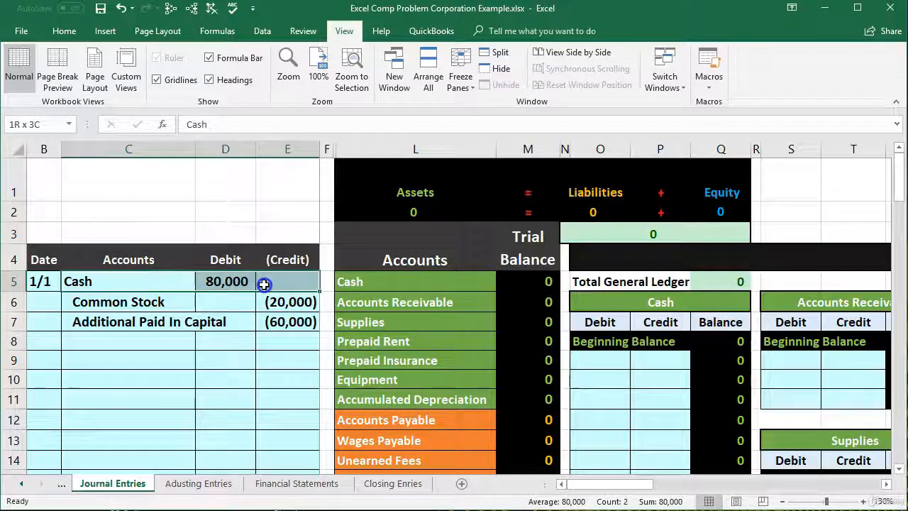
drag(385, 285, 746, 308)
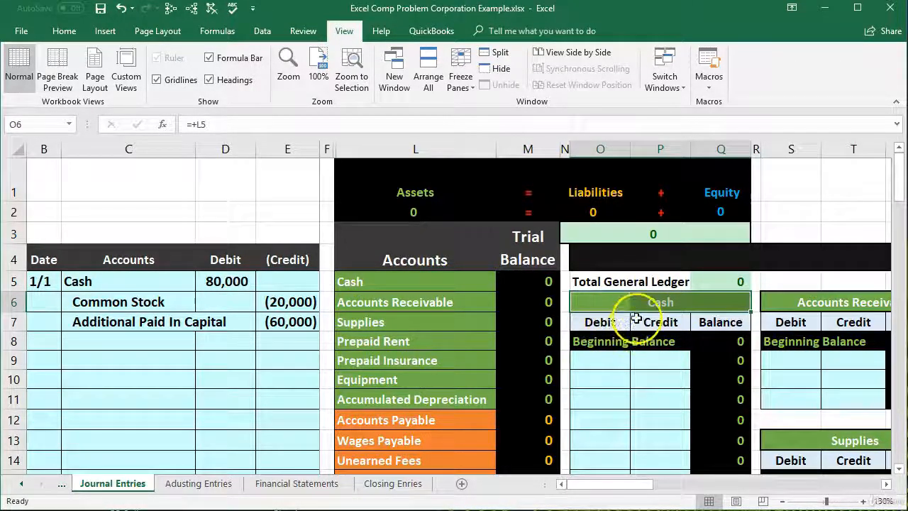
click(604, 358)
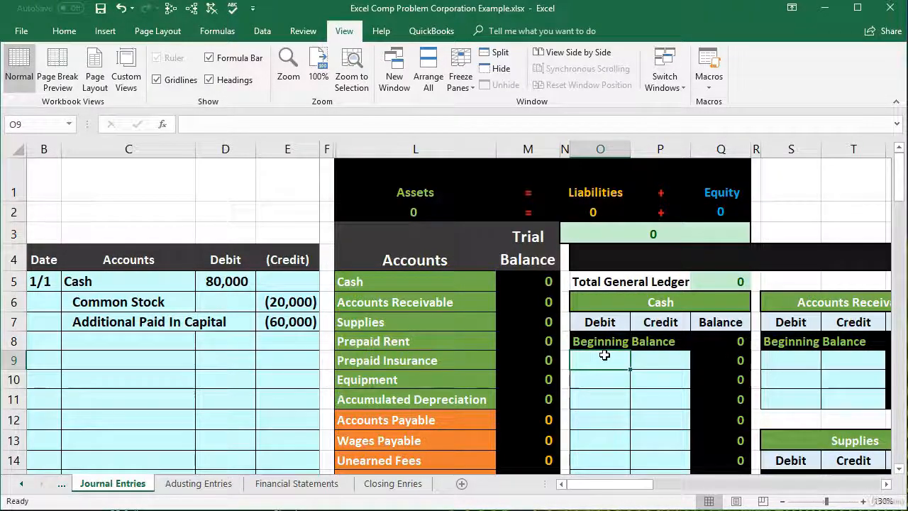
text(=)
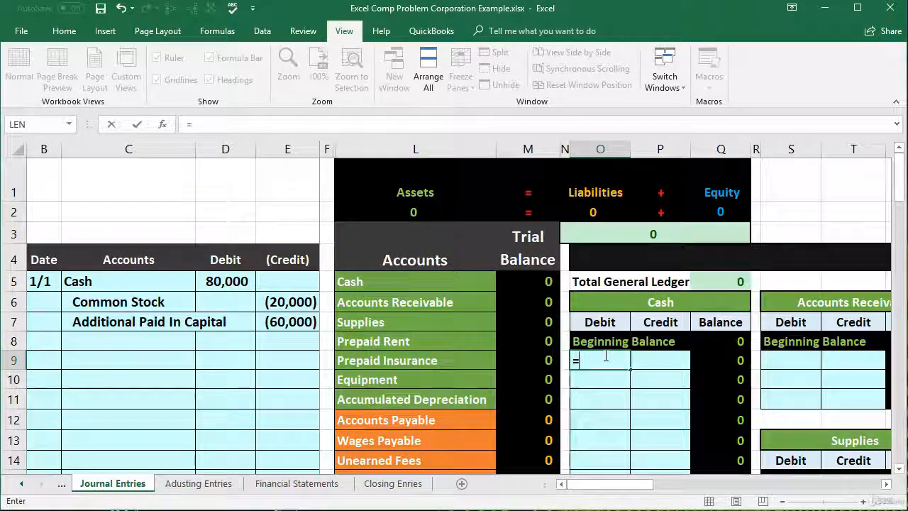
click(225, 279)
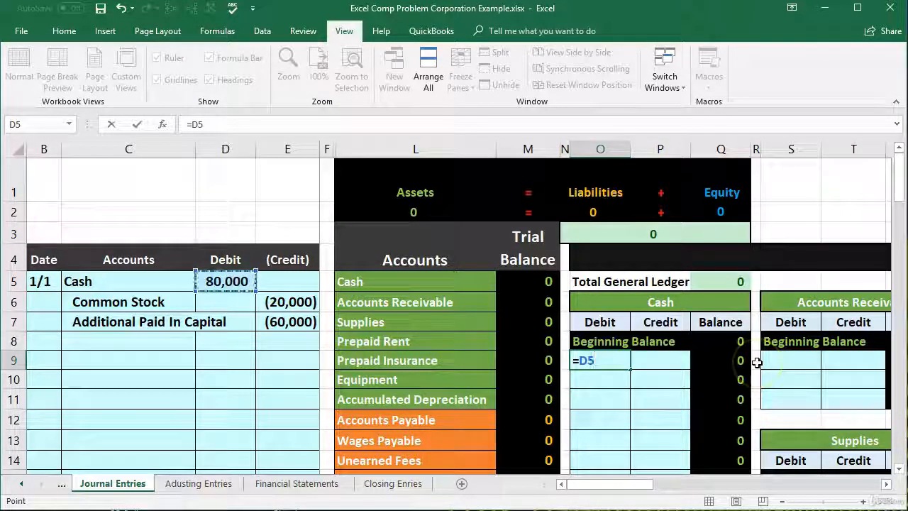
key(Return)
Trace the Cash ledger's ending balance in Q26 to the trial balance in M5 and inspect the debits-minus-credits total in M27
scroll(757, 362, down, 5)
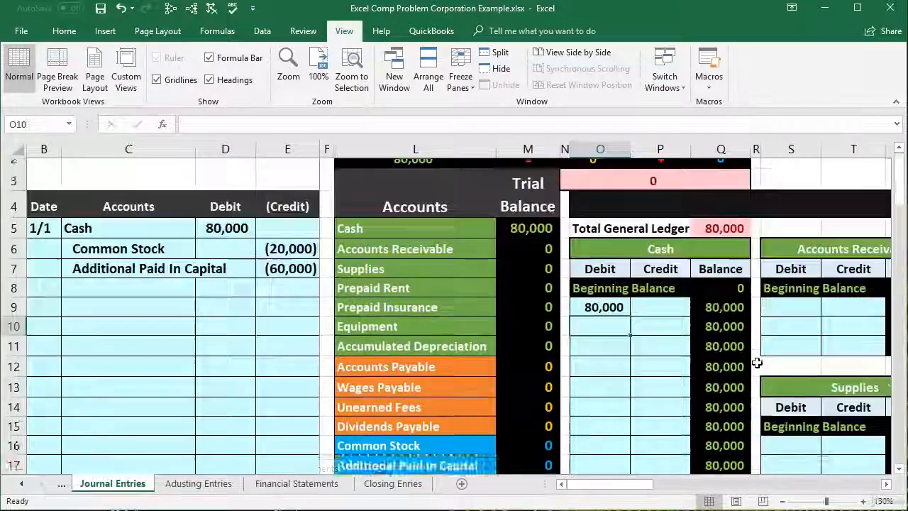
scroll(757, 362, down, 1)
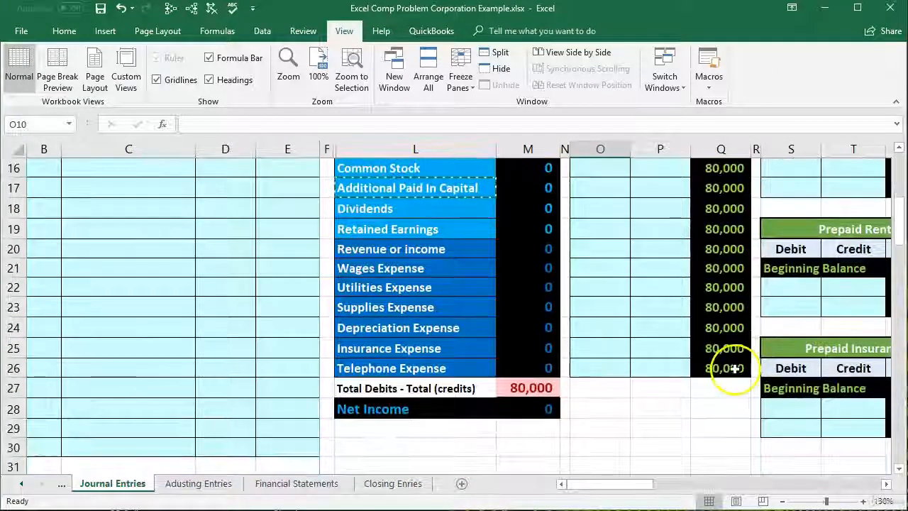
click(724, 366)
scroll(699, 402, up, 4)
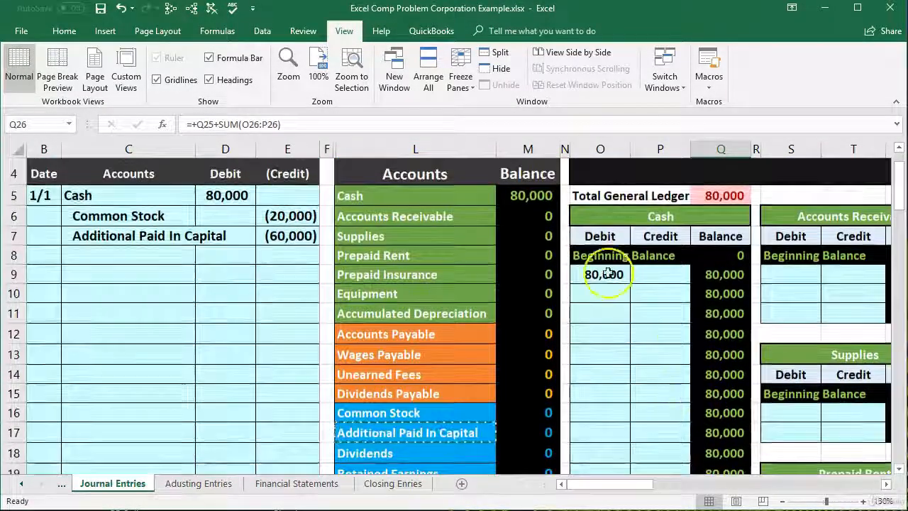
click(531, 196)
scroll(584, 331, up, 1)
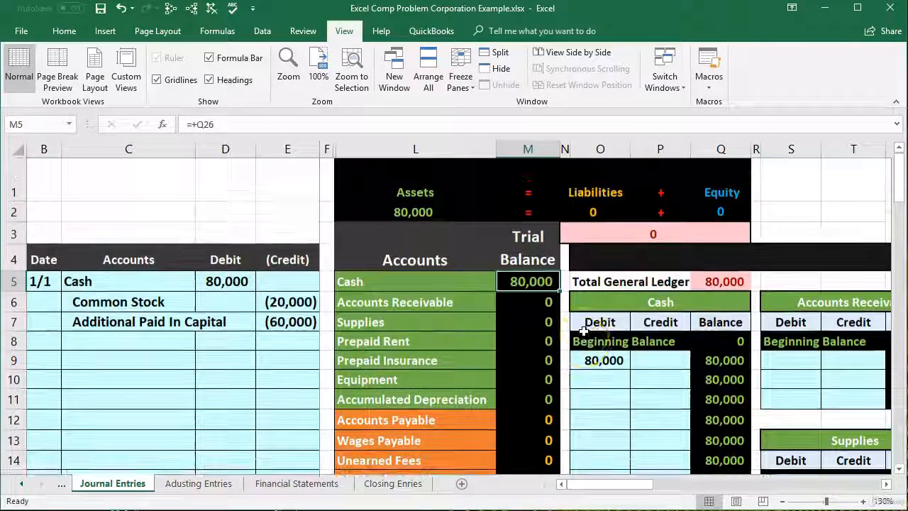
scroll(584, 331, down, 5)
click(547, 383)
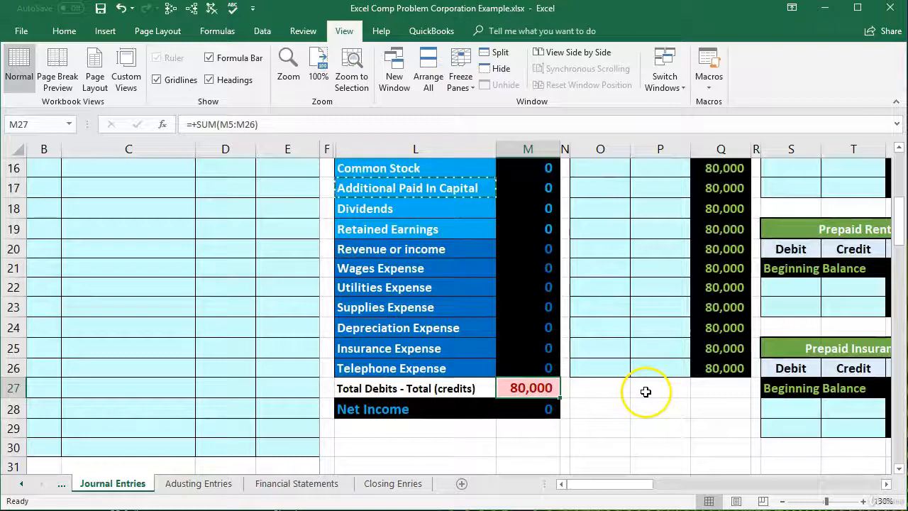
scroll(645, 394, up, 5)
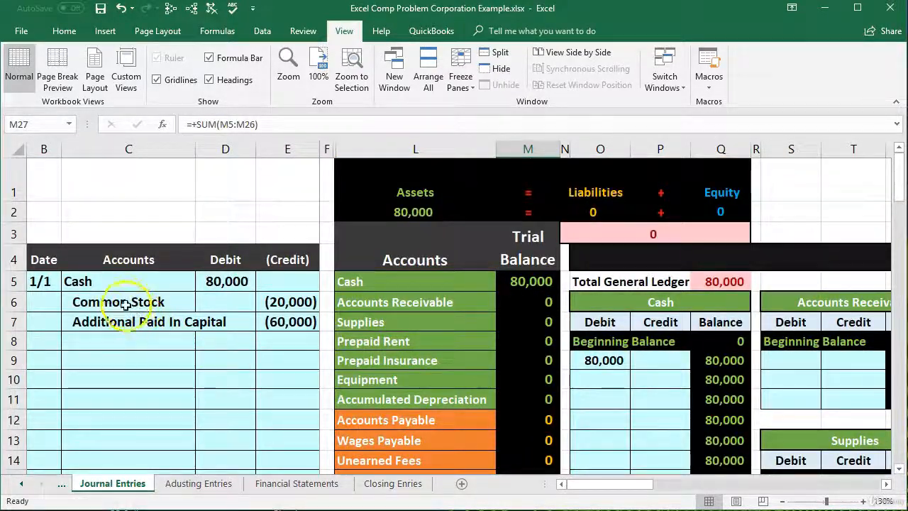
Post the 1/1 Common Stock credit to the Common Stock ledger account with the formula =E6 in credit cell AB28
drag(128, 302, 271, 307)
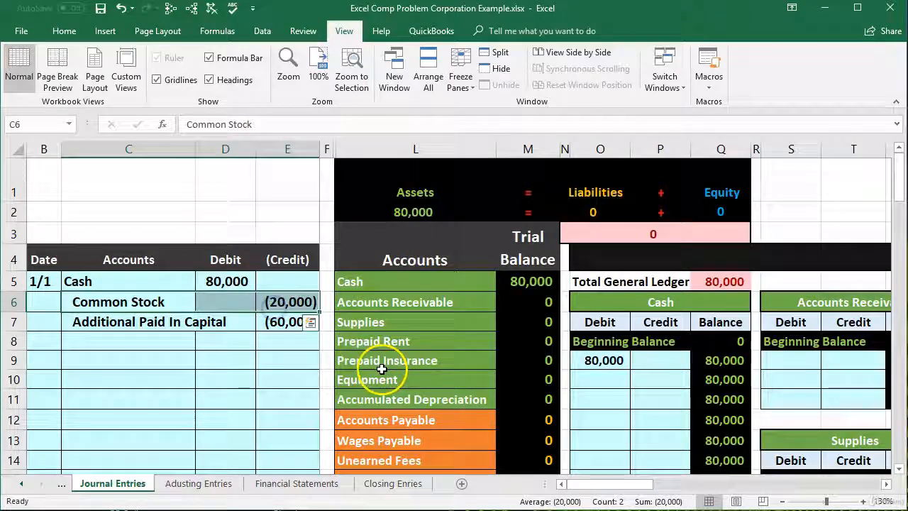
scroll(382, 369, down, 2)
drag(376, 344, 516, 347)
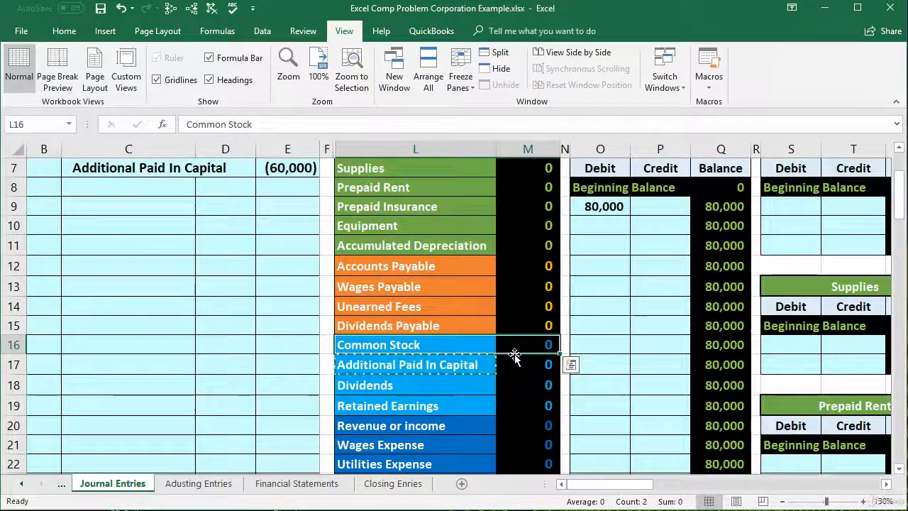
scroll(514, 354, up, 1)
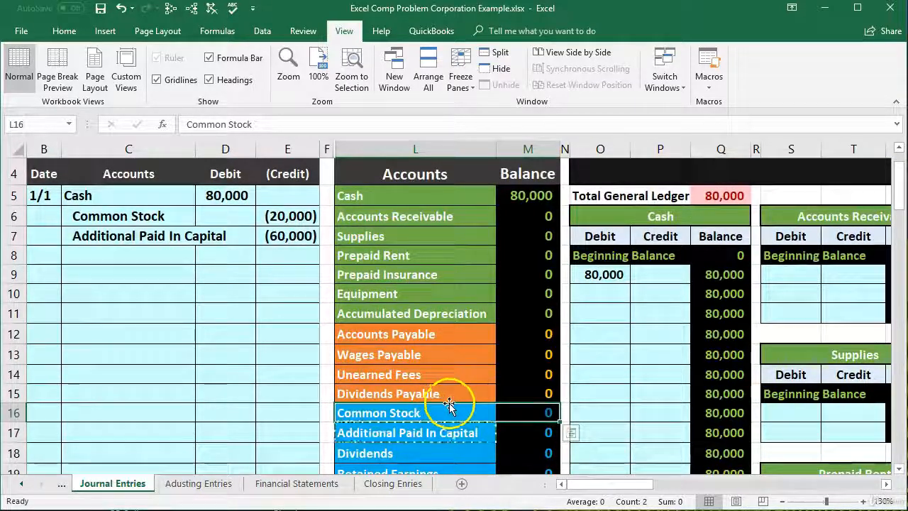
click(503, 306)
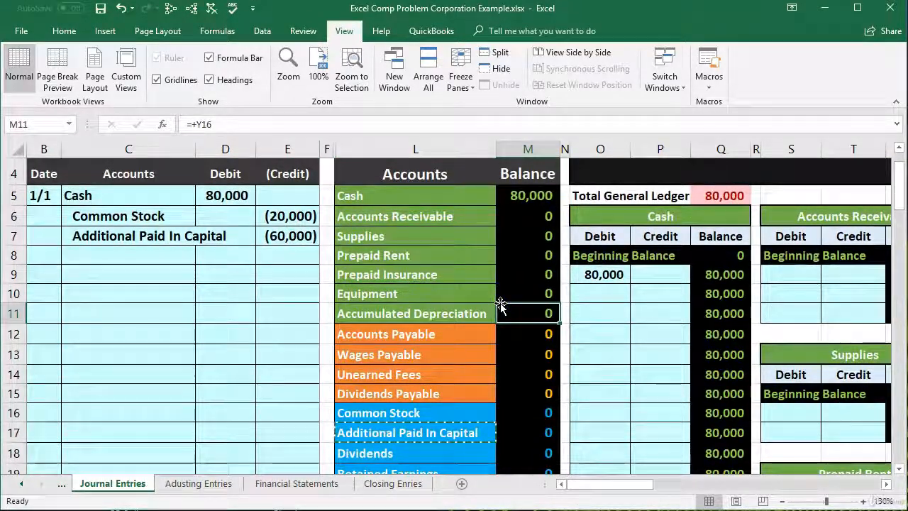
key(Right)
key(Right)
key(Right)
key(Right)
key(Right)
key(Right)
key(Right)
key(Right)
key(Right)
key(Right)
key(Right)
key(Right)
key(Right)
key(Right)
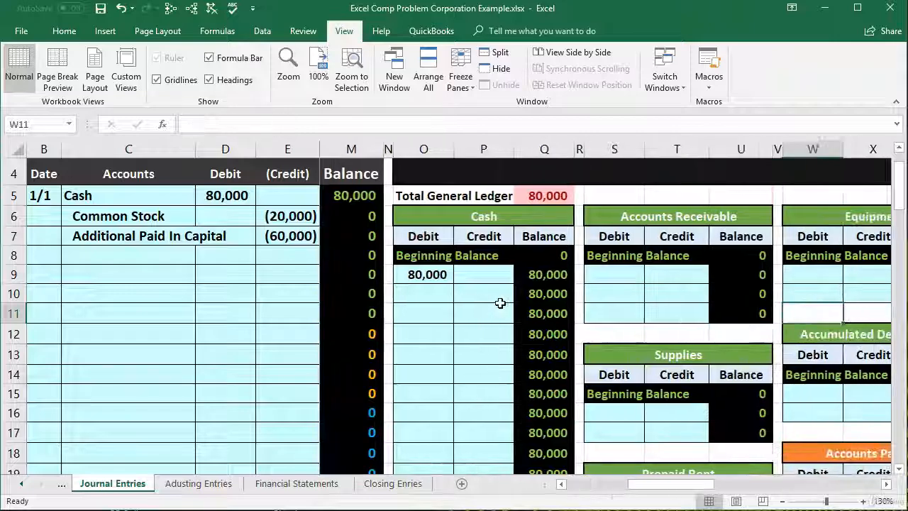
key(Right)
key(Right)
key(Right)
key(Right)
key(Right)
key(Right)
key(Right)
key(Right)
key(Right)
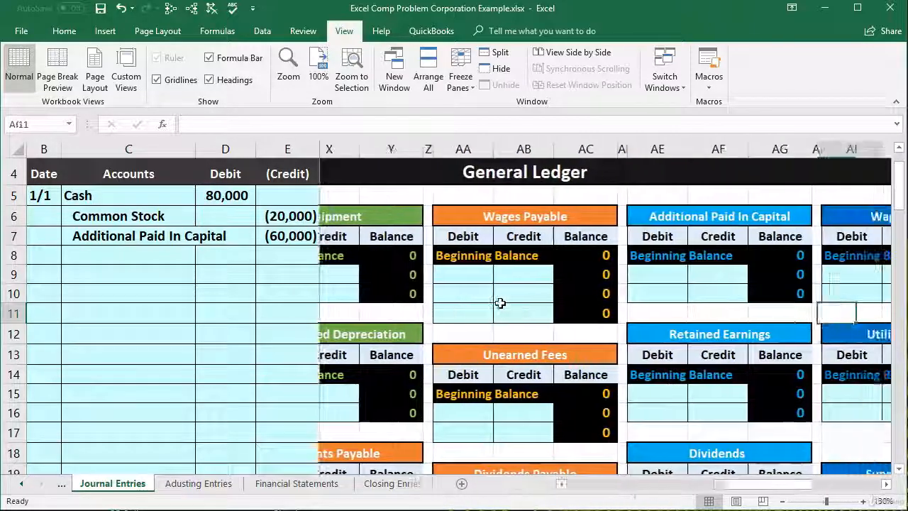
scroll(500, 303, down, 3)
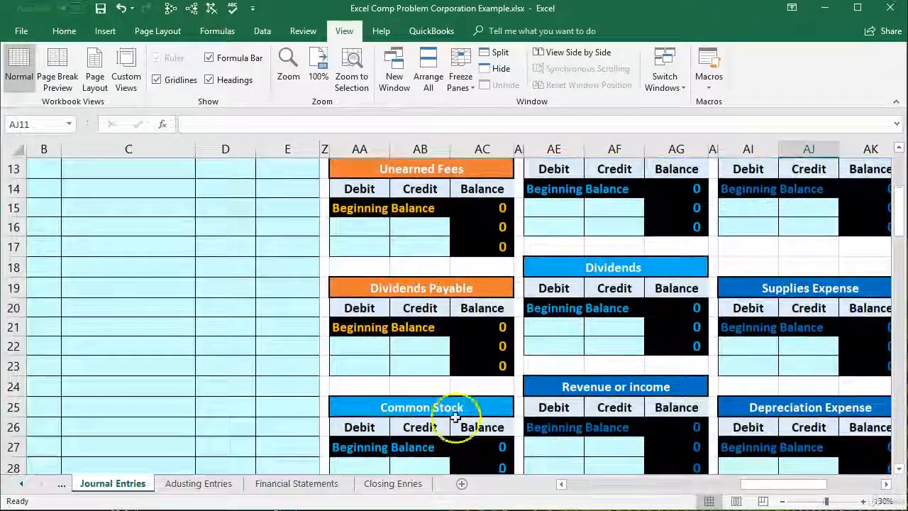
scroll(455, 419, down, 1)
click(418, 410)
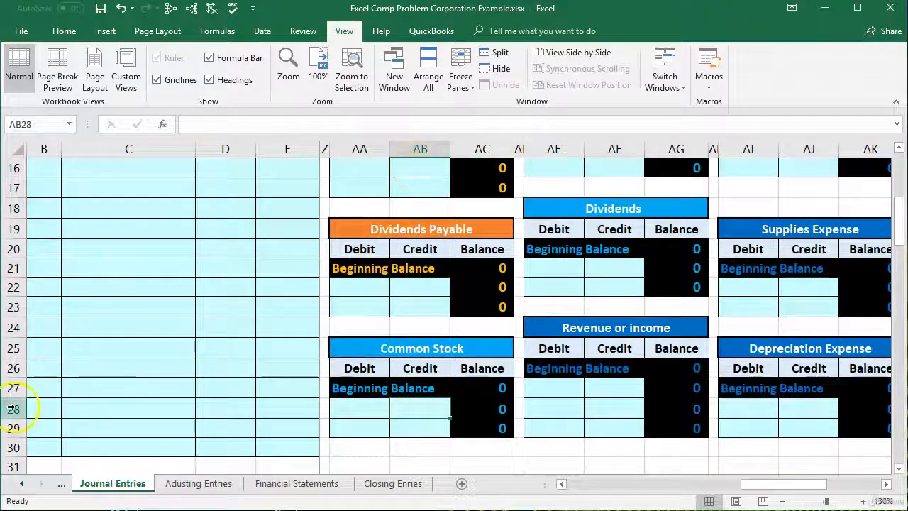
scroll(142, 392, up, 4)
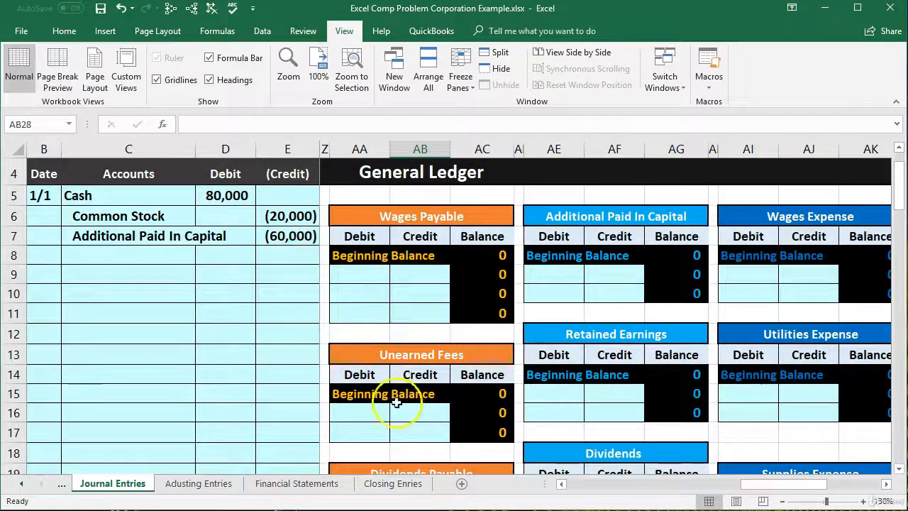
scroll(396, 402, down, 4)
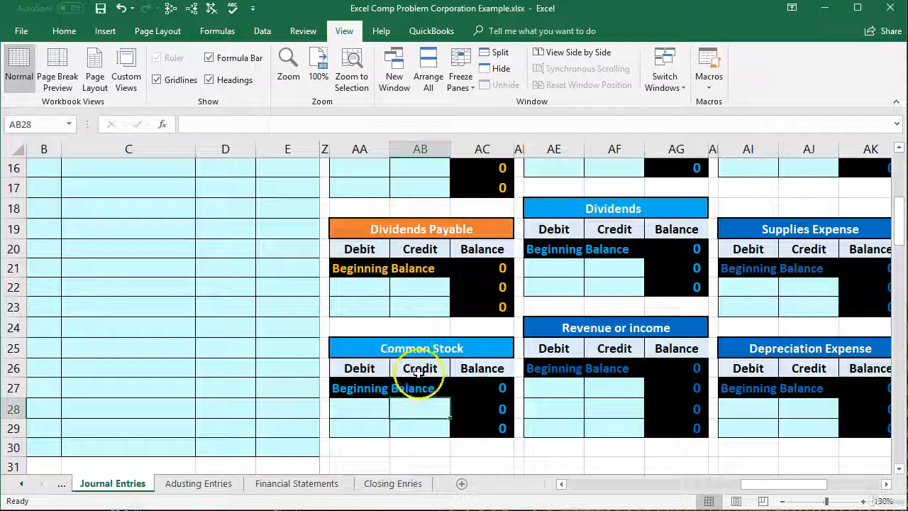
text(=)
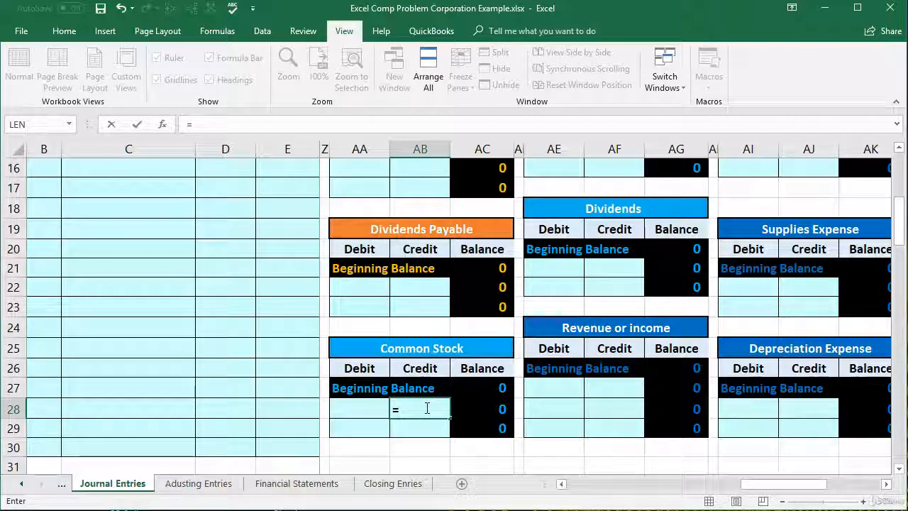
scroll(316, 419, up, 4)
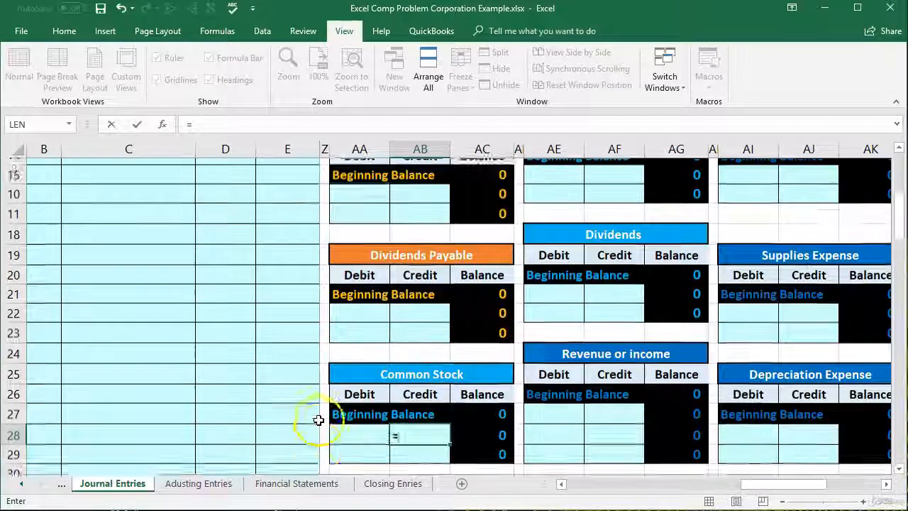
scroll(318, 418, up, 1)
click(293, 303)
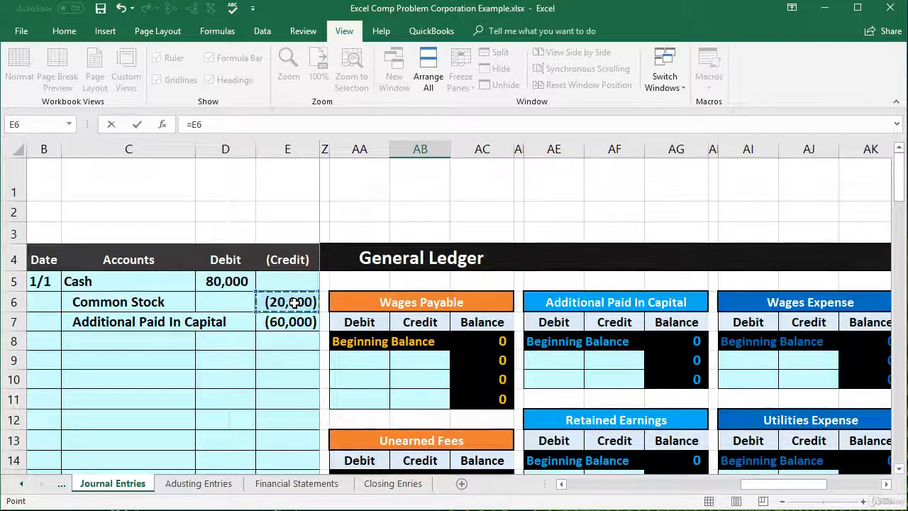
key(Return)
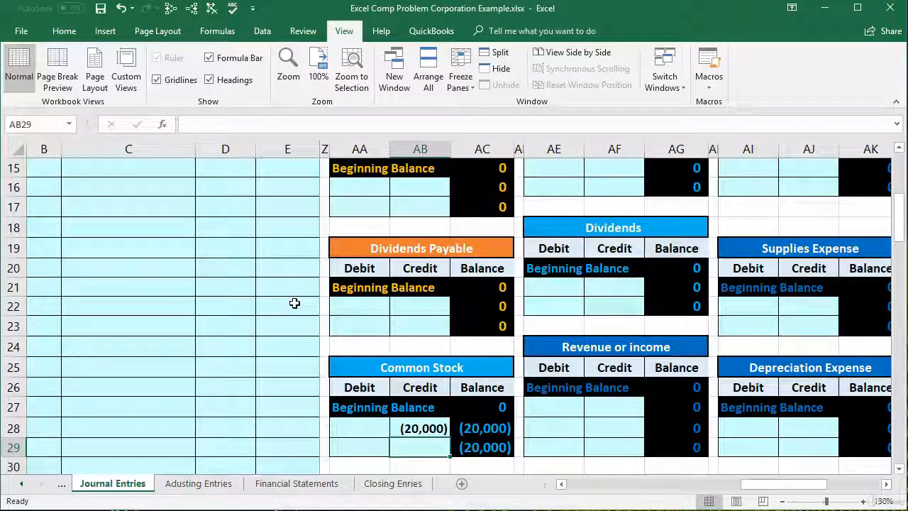
Trace the Common Stock ledger's ending balance in AC29 to the trial balance in M16
click(488, 453)
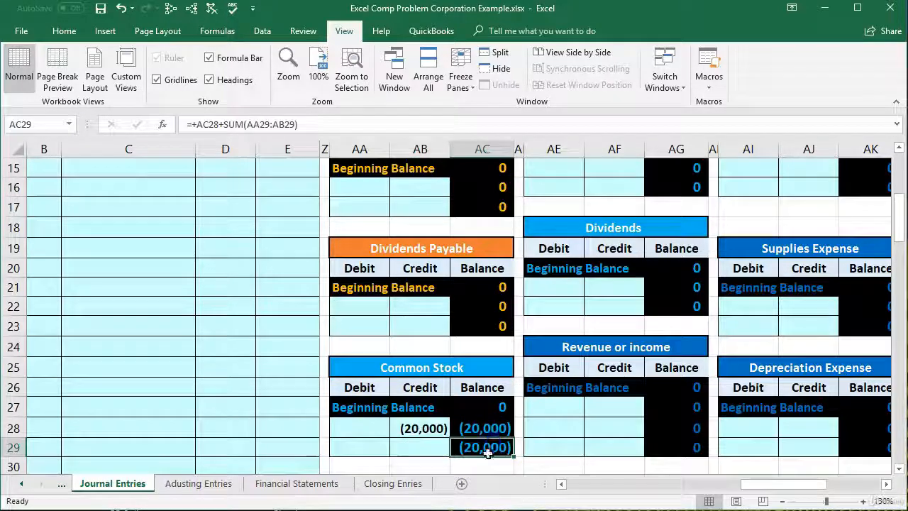
key(Left)
key(Left)
key(Left)
key(Left)
key(Left)
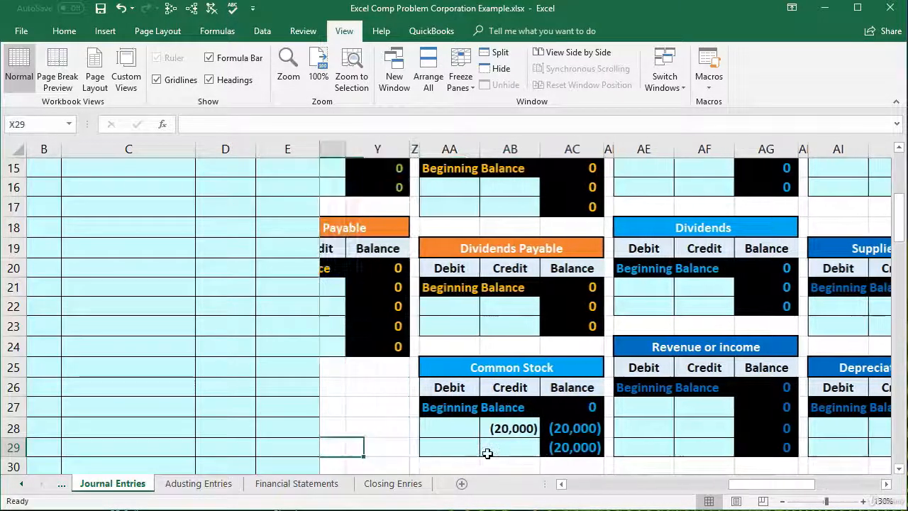
key(Left)
key(Left)
key(Left)
key(Left)
key(Left)
key(Left)
key(Left)
key(Left)
key(Left)
key(Left)
key(Left)
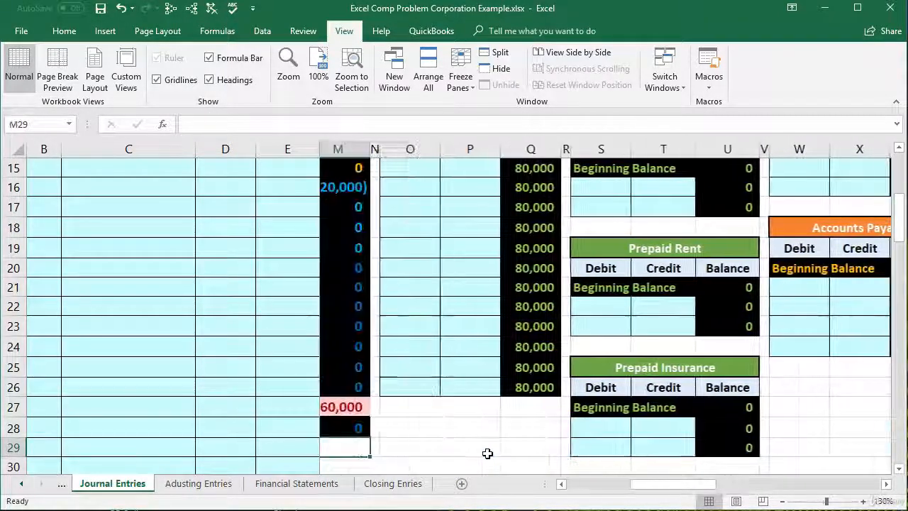
key(Left)
key(Left)
scroll(480, 365, up, 1)
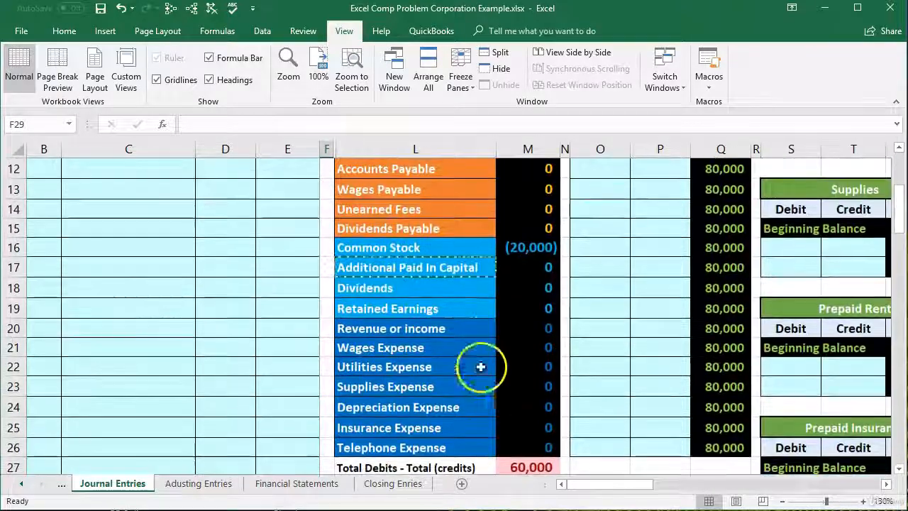
click(512, 241)
Review the trial balance from Cash in M5 to the debits-minus-credits total in M27, and compare it with journal amounts D5:E7
scroll(523, 326, up, 3)
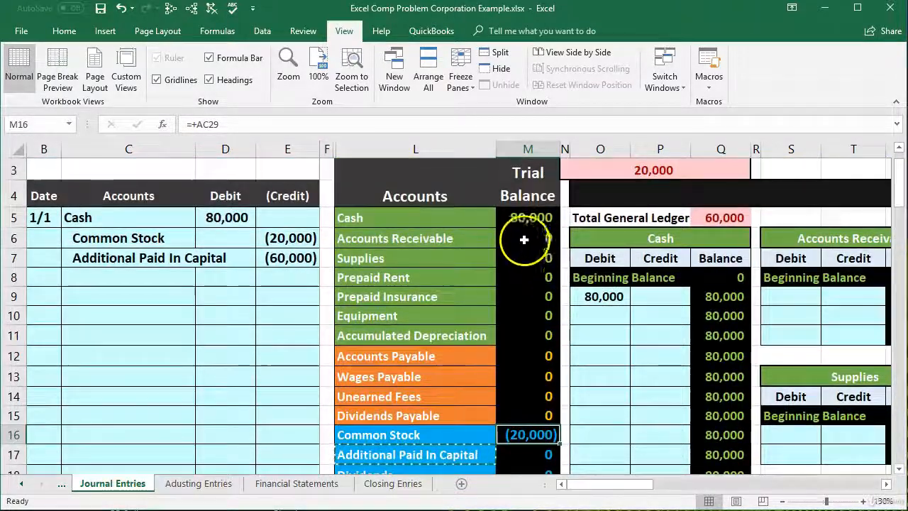
drag(525, 219, 539, 457)
scroll(546, 451, down, 4)
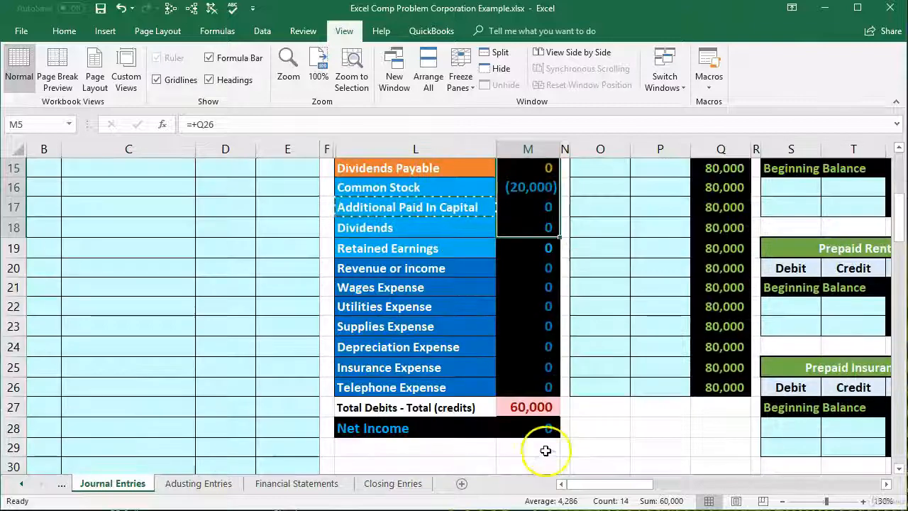
click(531, 407)
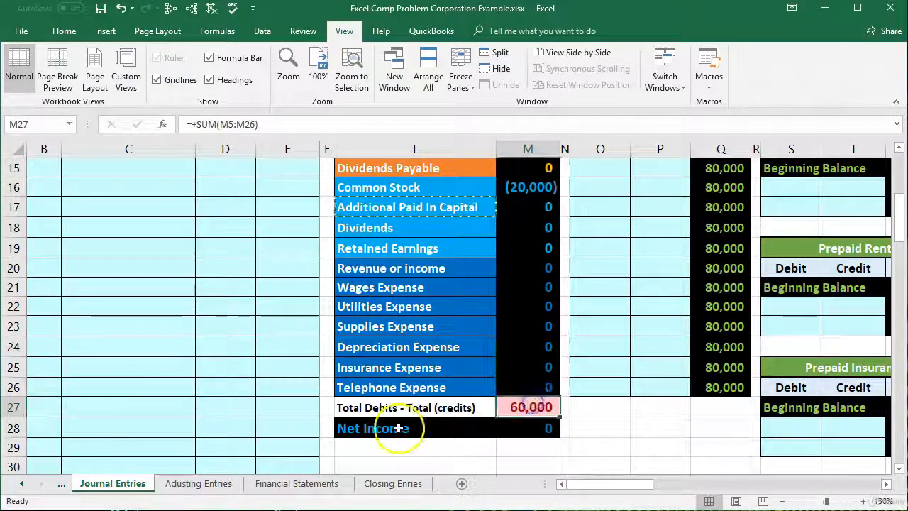
scroll(313, 437, up, 4)
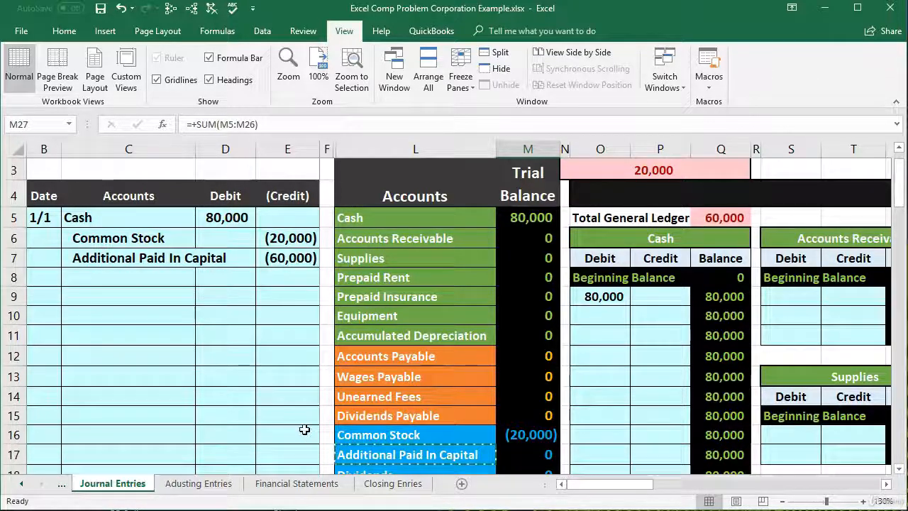
click(224, 218)
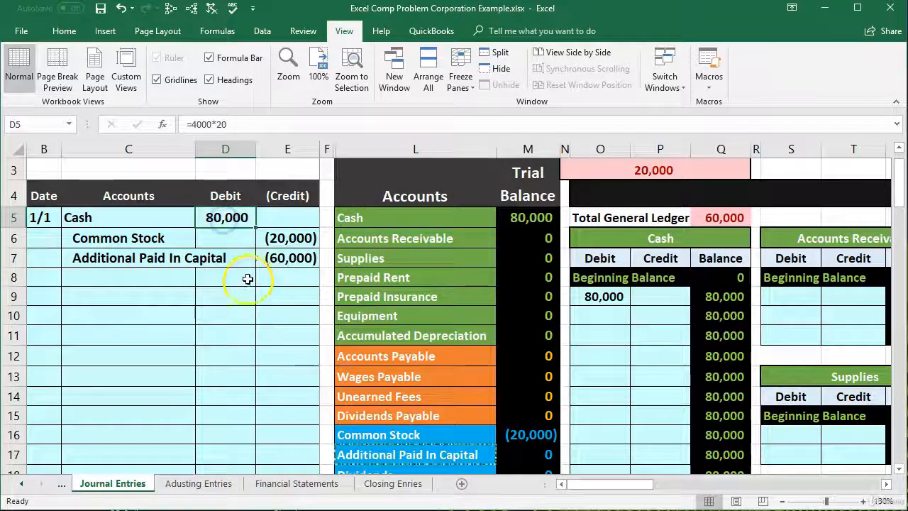
click(223, 216)
drag(224, 217, 274, 252)
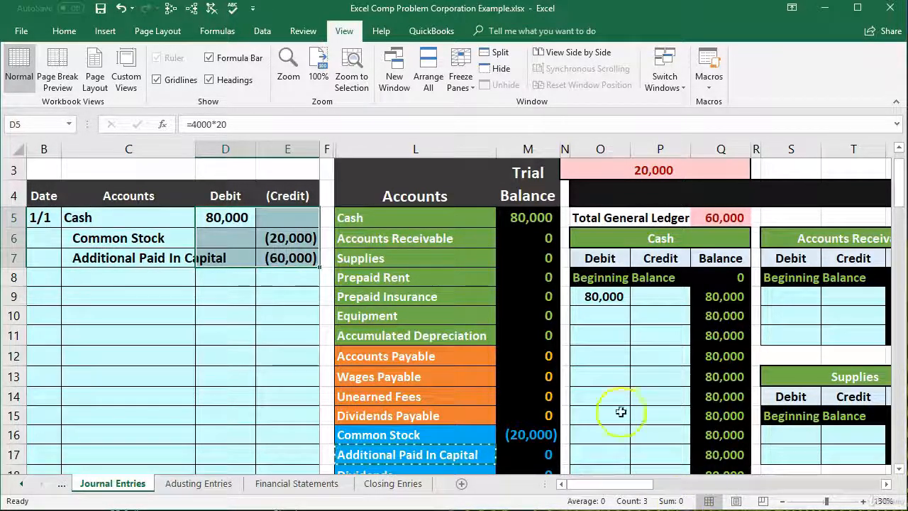
Trace the precedents and then the dependents of the 1/1 Cash debit in D5
click(228, 216)
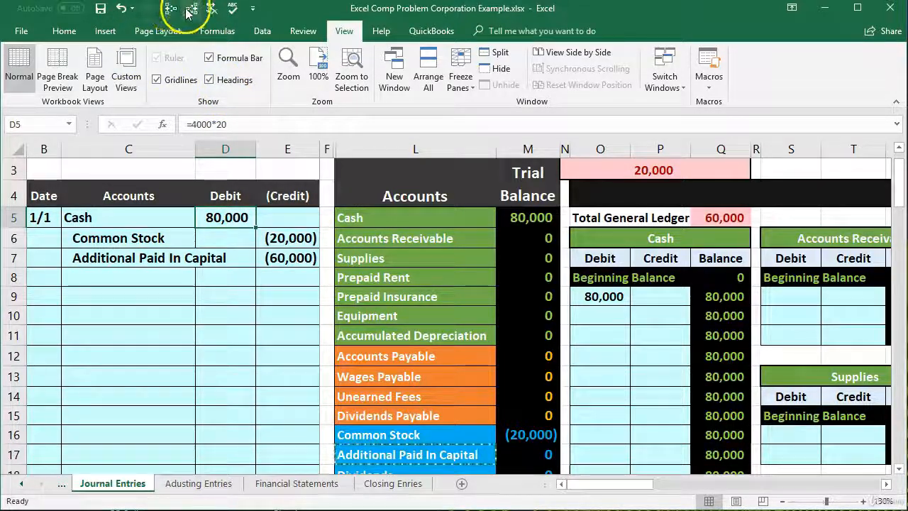
click(217, 31)
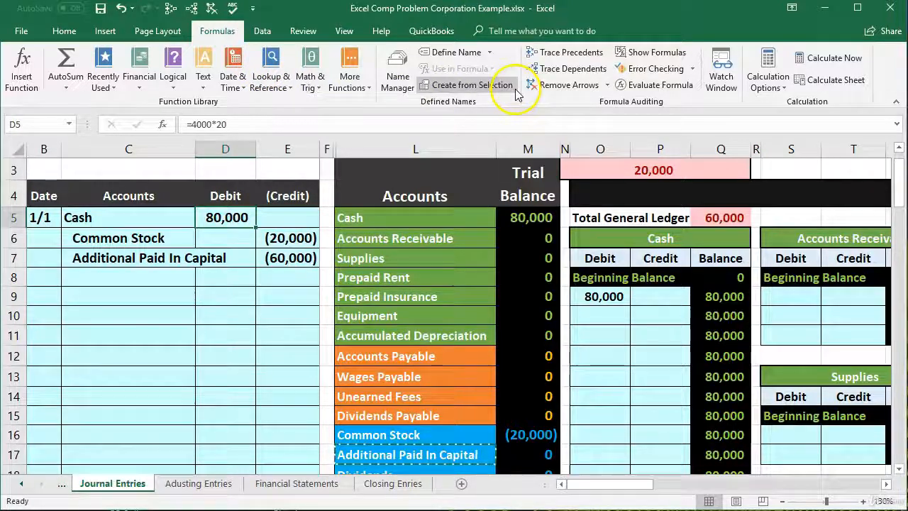
click(543, 57)
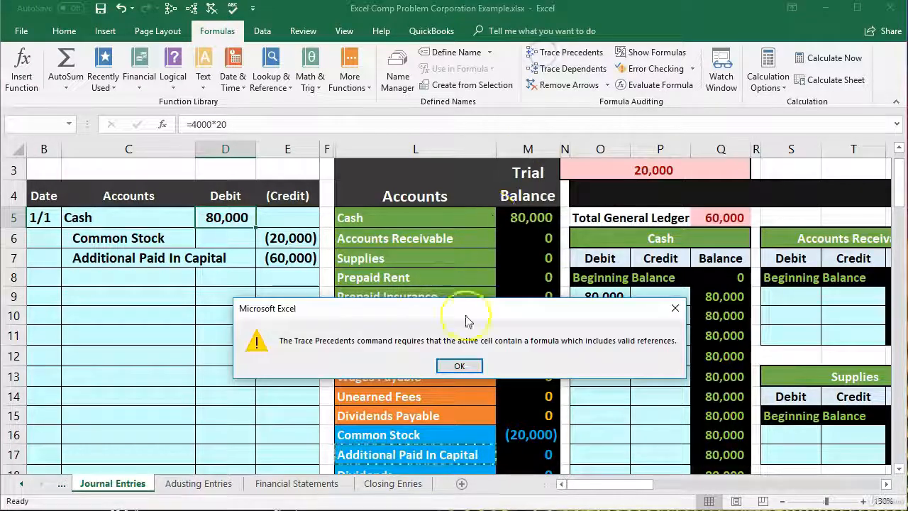
click(460, 366)
click(567, 68)
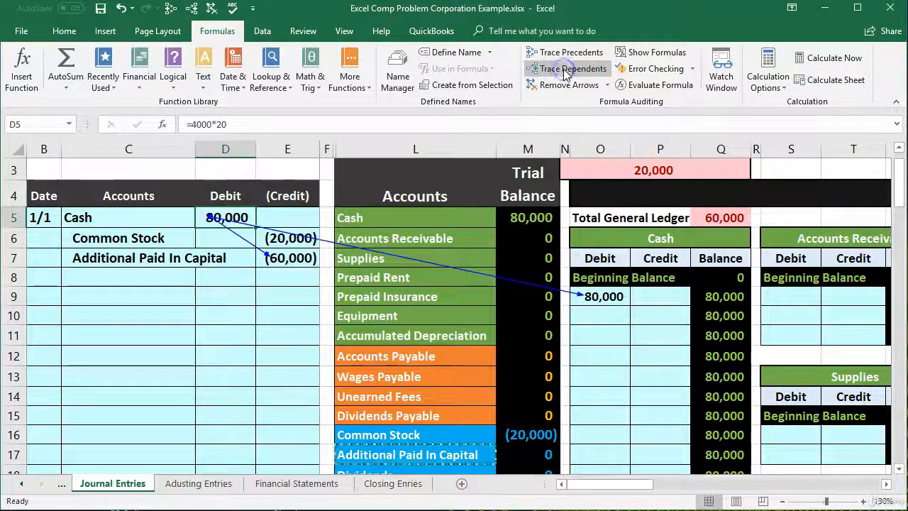
Trace the dependents of the 1/1 Common Stock credit in E6 and follow the arrow towards the general ledger
click(273, 246)
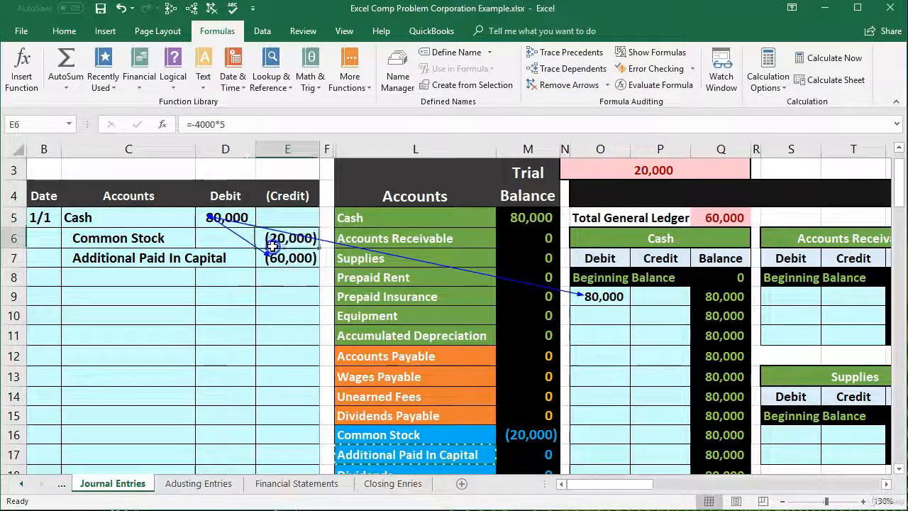
click(561, 68)
scroll(787, 347, down, 3)
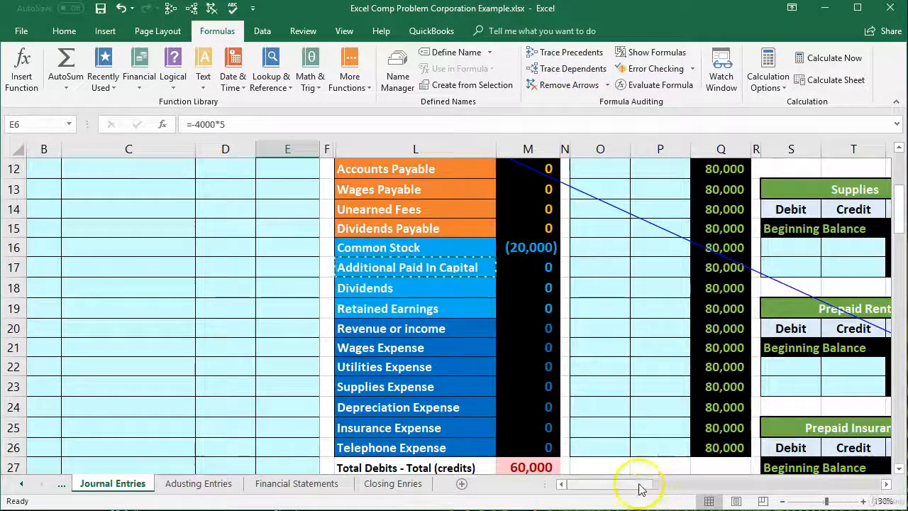
drag(640, 486, 588, 490)
scroll(755, 442, down, 2)
scroll(454, 319, up, 6)
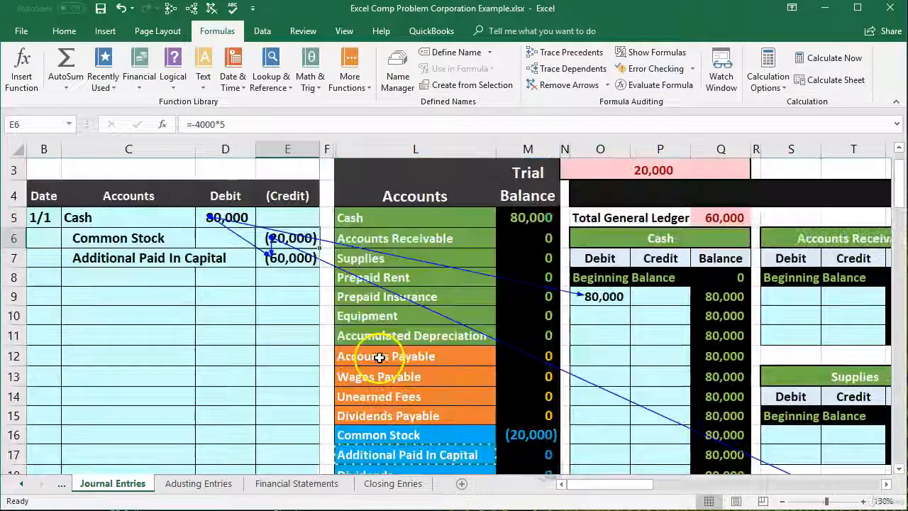
Trace the dependents of the Additional Paid In Capital credit in E7 to check whether it is posted
click(298, 323)
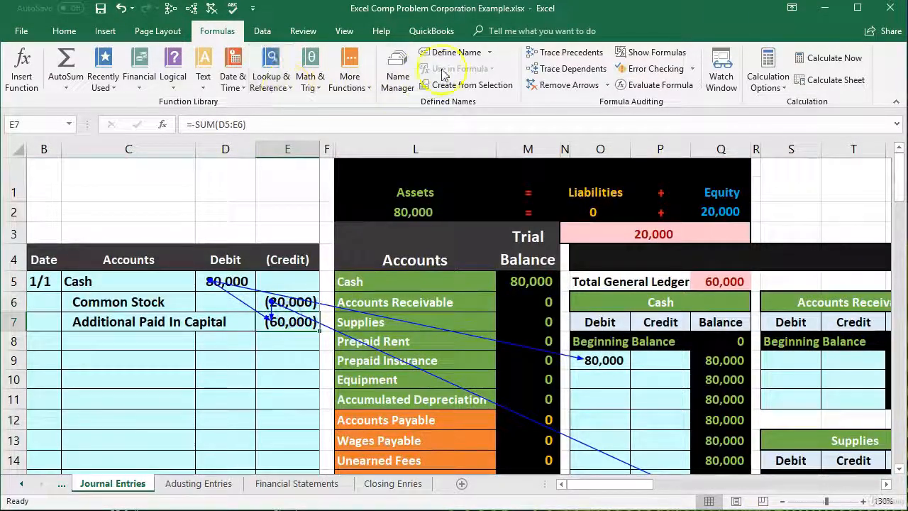
click(546, 68)
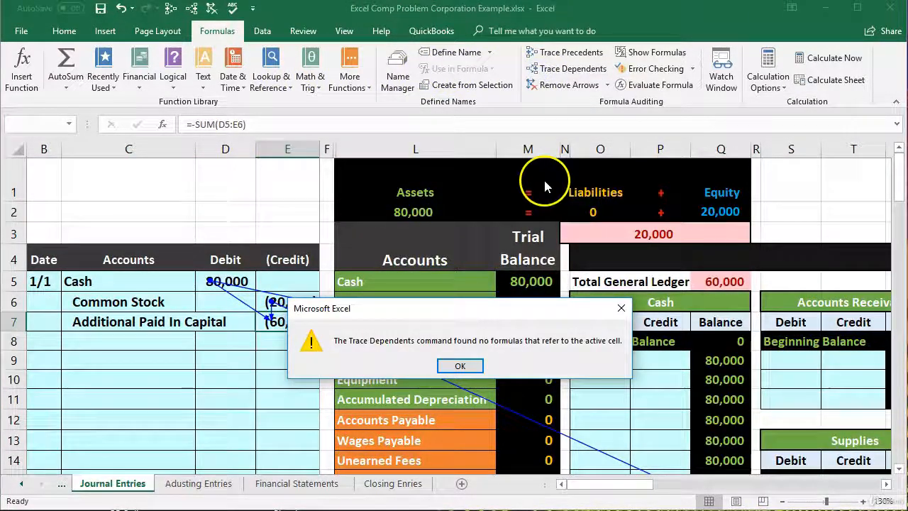
click(620, 308)
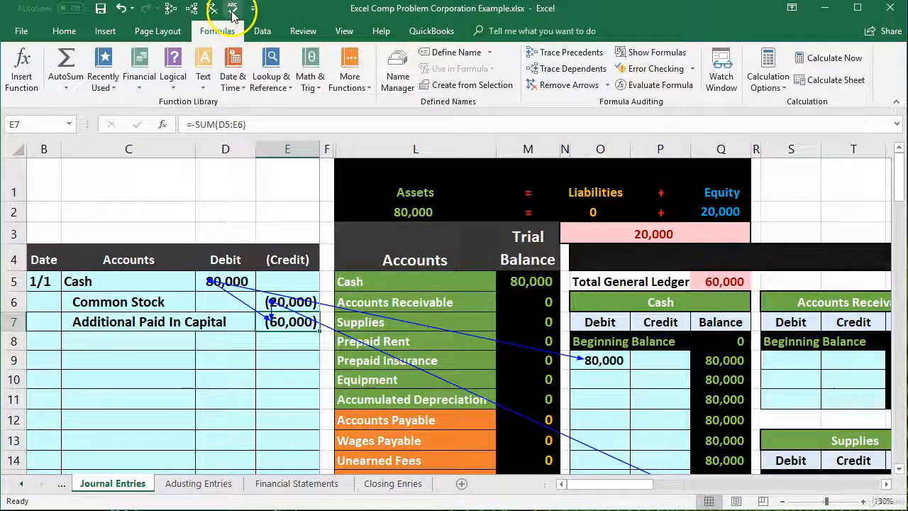
Remove all the tracer arrows from the worksheet
click(211, 9)
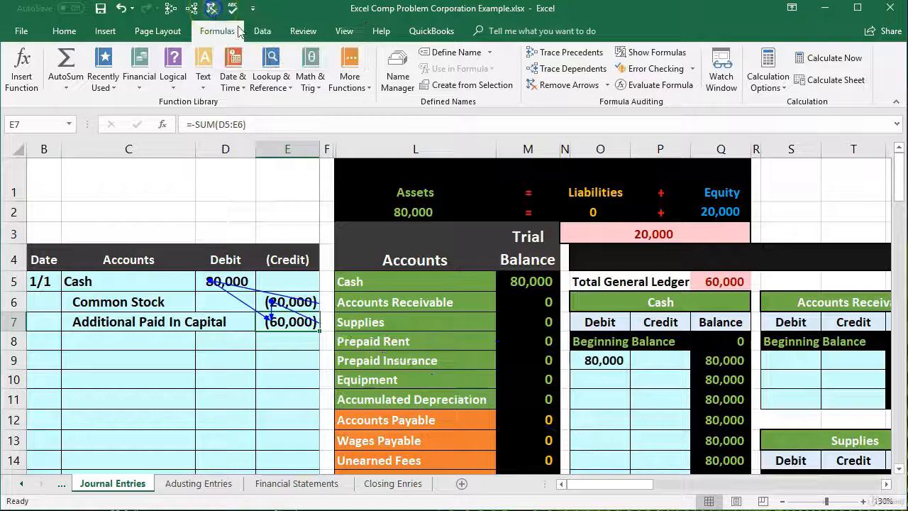
click(565, 84)
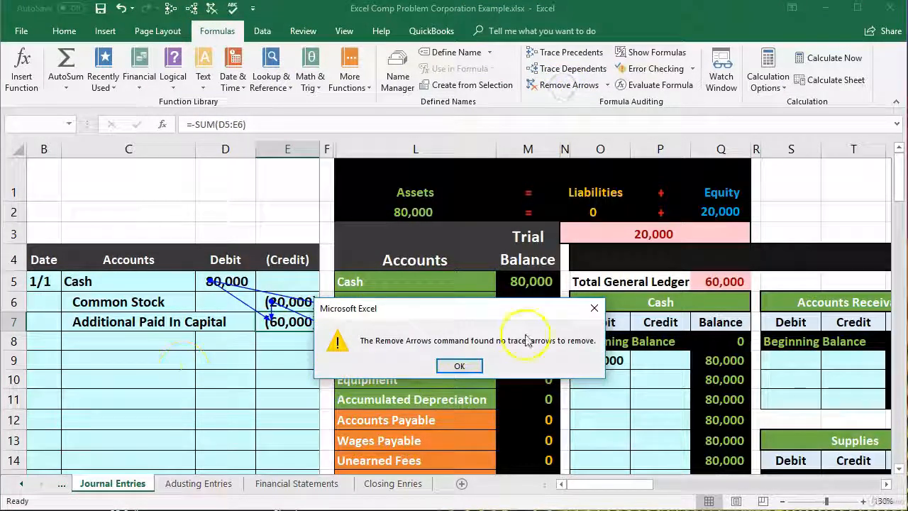
click(595, 308)
Post the 1/1 Additional Paid In Capital credit to its ledger account with the formula =E7 in credit cell AF9, and return to the journal
drag(150, 323, 287, 327)
scroll(402, 363, down, 3)
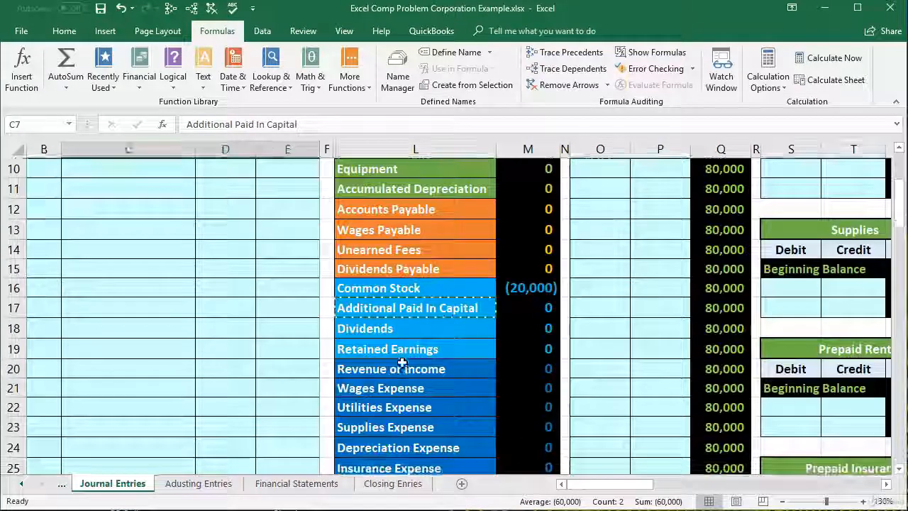
scroll(385, 347, up, 3)
scroll(354, 370, down, 3)
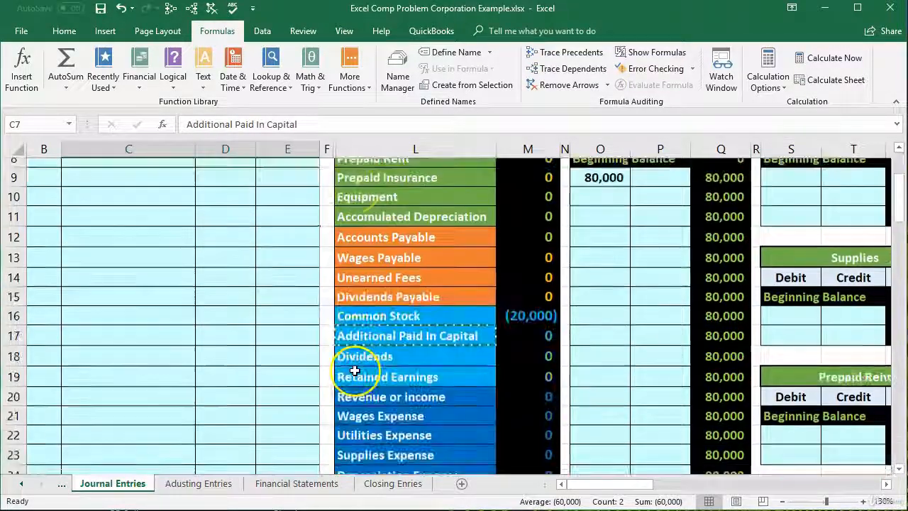
scroll(354, 371, down, 1)
click(464, 309)
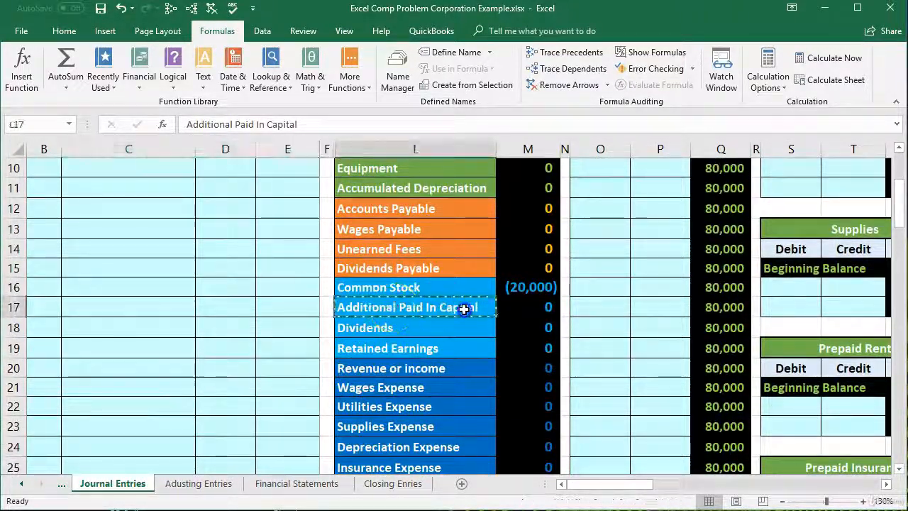
drag(464, 309, 499, 310)
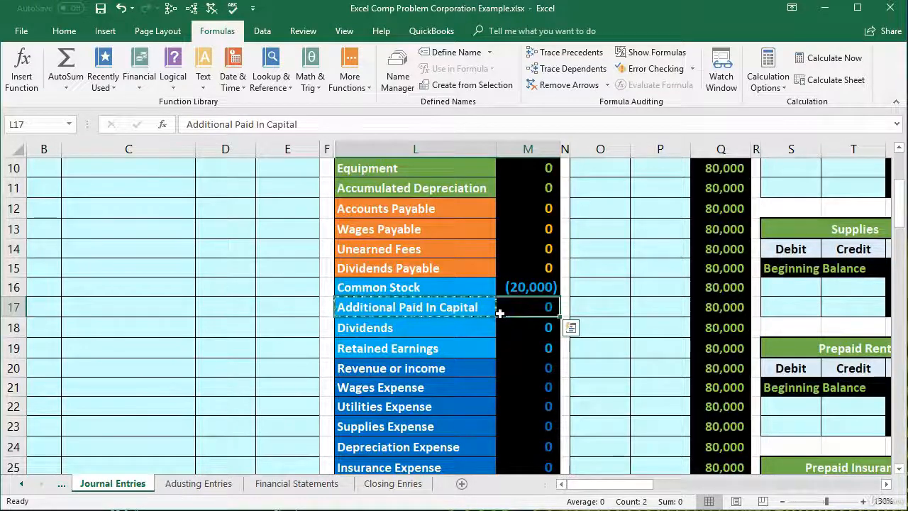
key(Right)
key(Right)
key(Right)
key(Right)
key(Right)
key(Right)
key(Right)
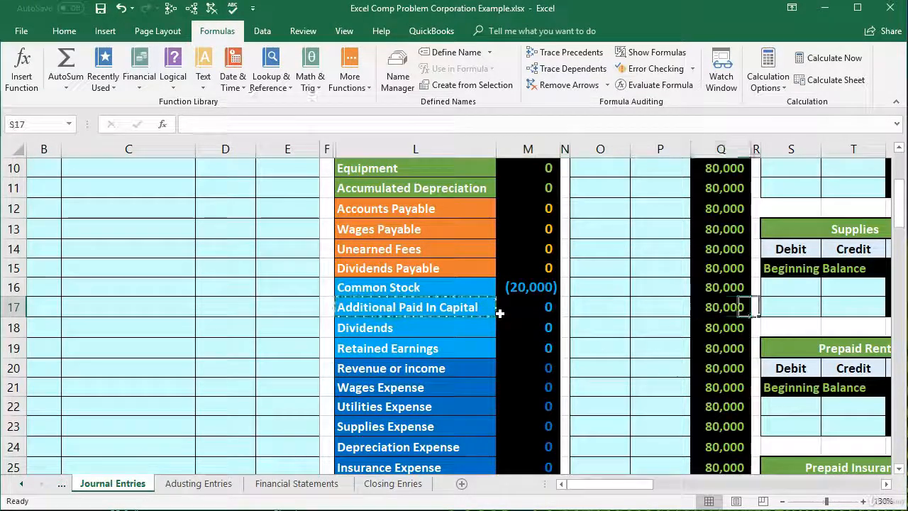
key(Right)
key(Right)
key(Right)
key(Right)
key(Right)
key(Right)
key(Right)
key(Right)
key(Right)
key(Right)
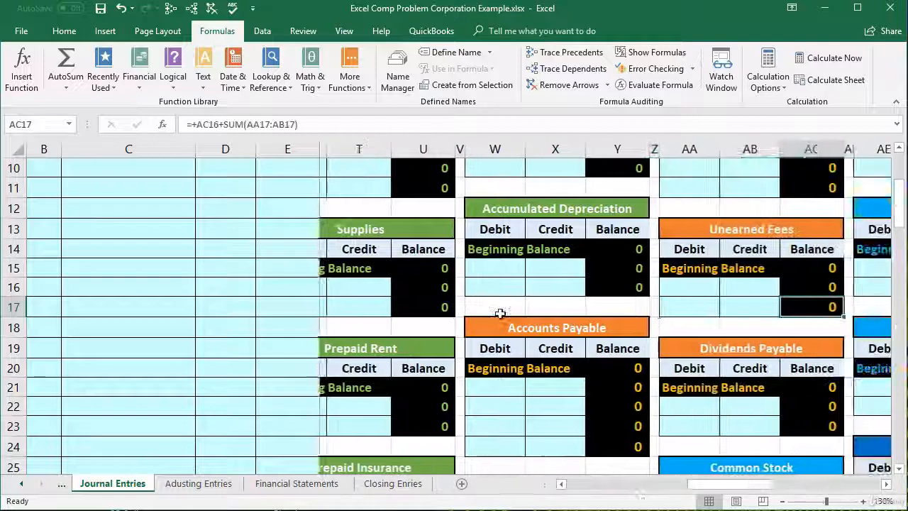
key(Right)
key(Right)
key(Right)
key(Right)
key(Right)
key(Right)
key(Right)
key(Right)
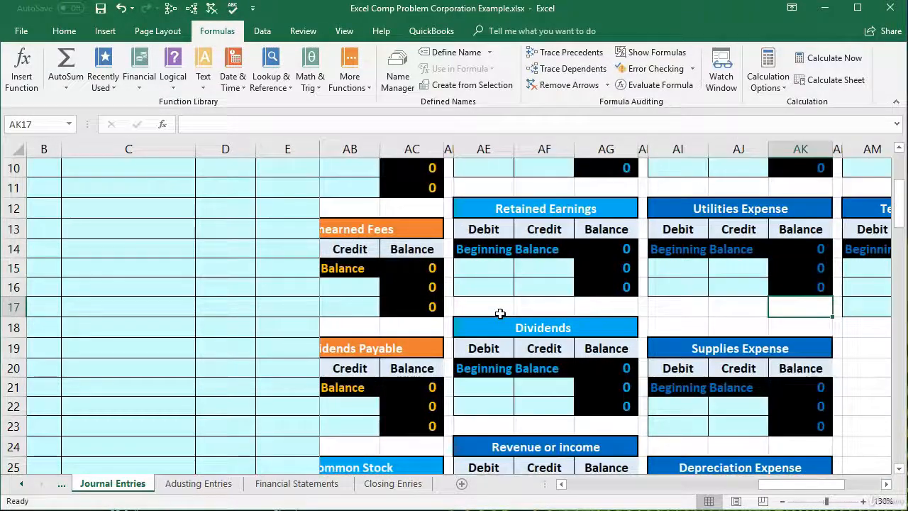
scroll(500, 313, up, 2)
click(543, 274)
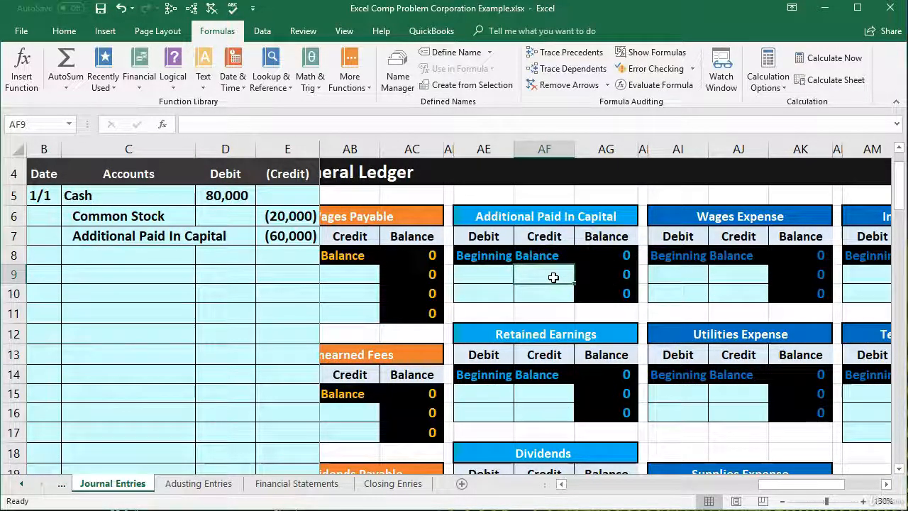
text(=)
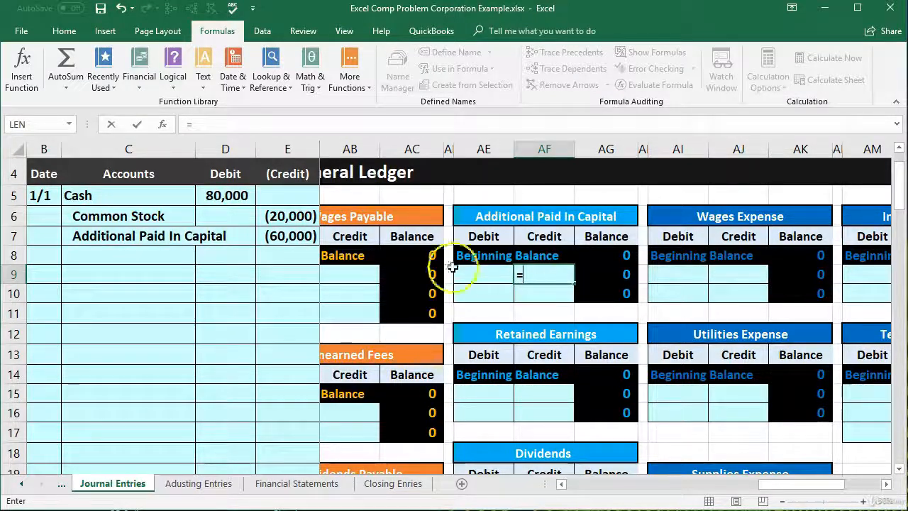
click(287, 237)
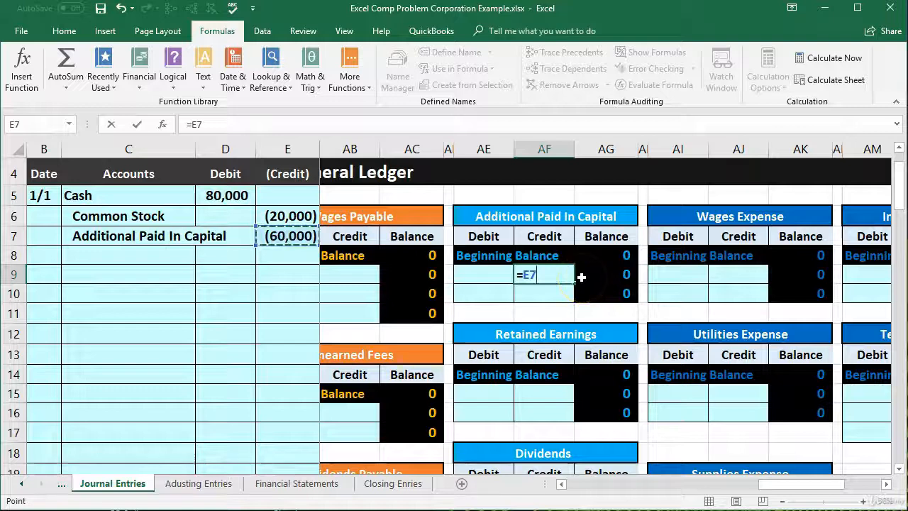
key(Return)
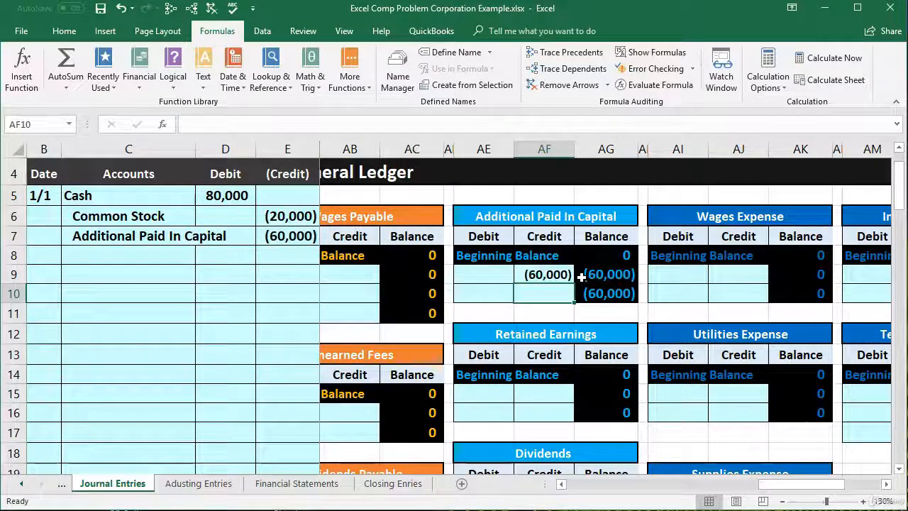
key(Left)
key(Left)
key(Left)
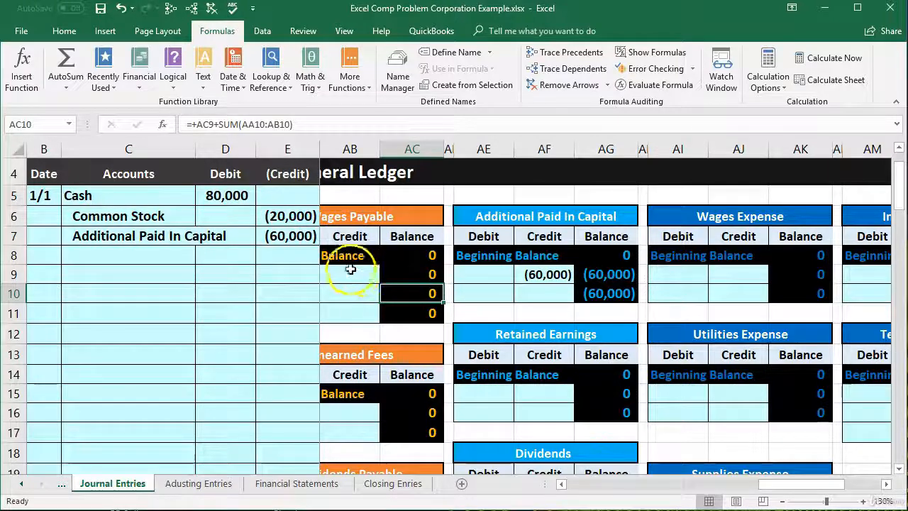
click(310, 293)
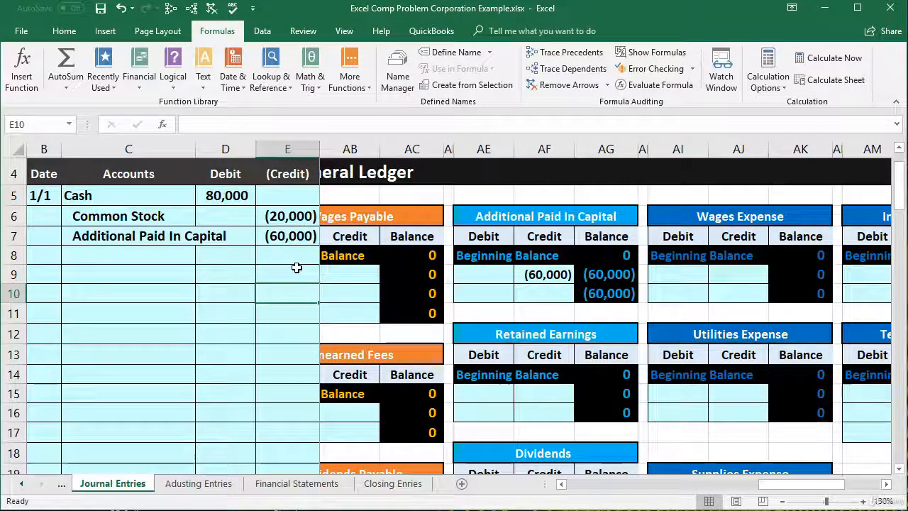
Return to the trial balance and check the Additional Paid In Capital balance in M17 and the ledger cell it references
key(Right)
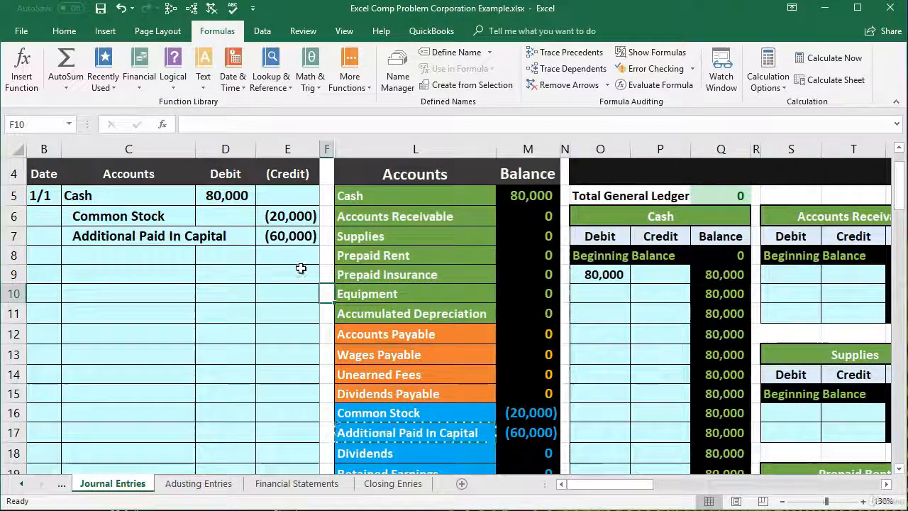
click(301, 270)
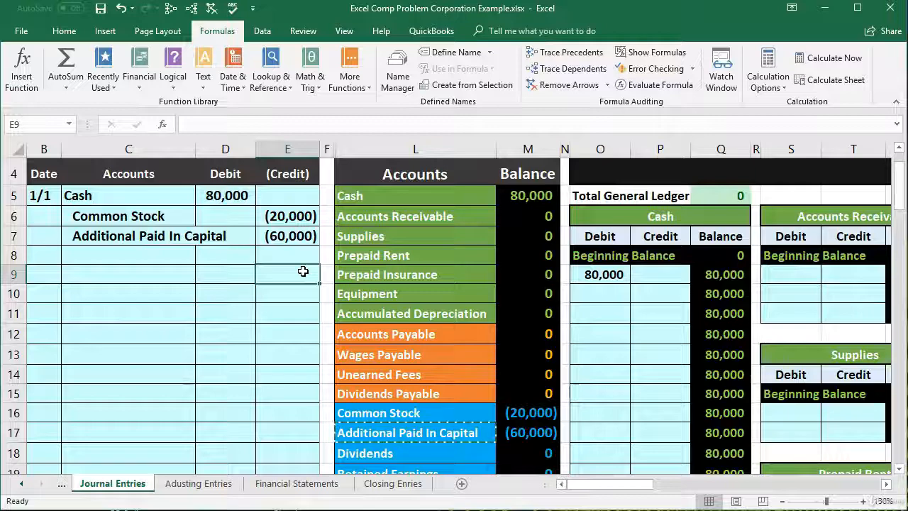
key(Right)
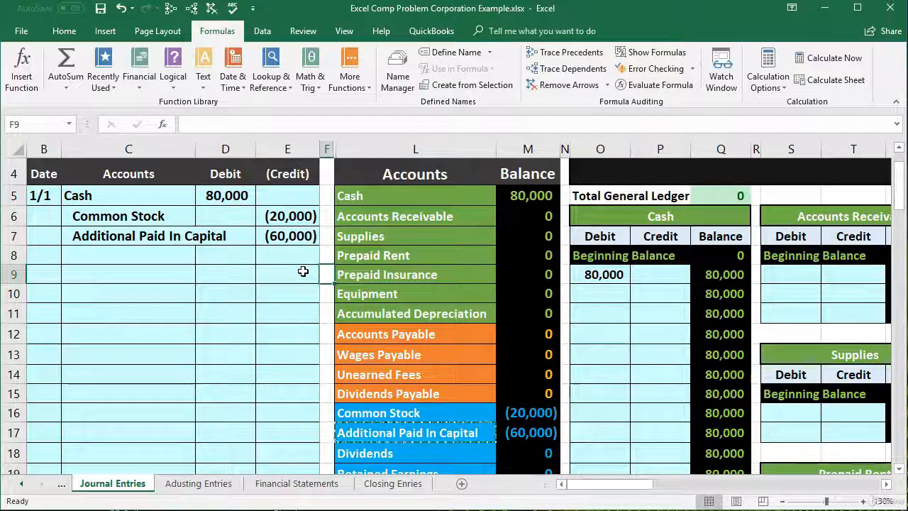
scroll(303, 271, down, 1)
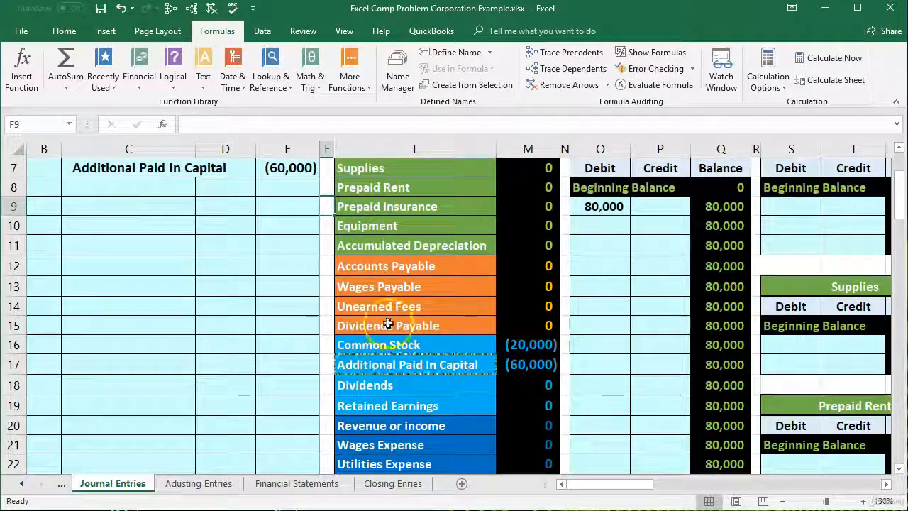
click(525, 366)
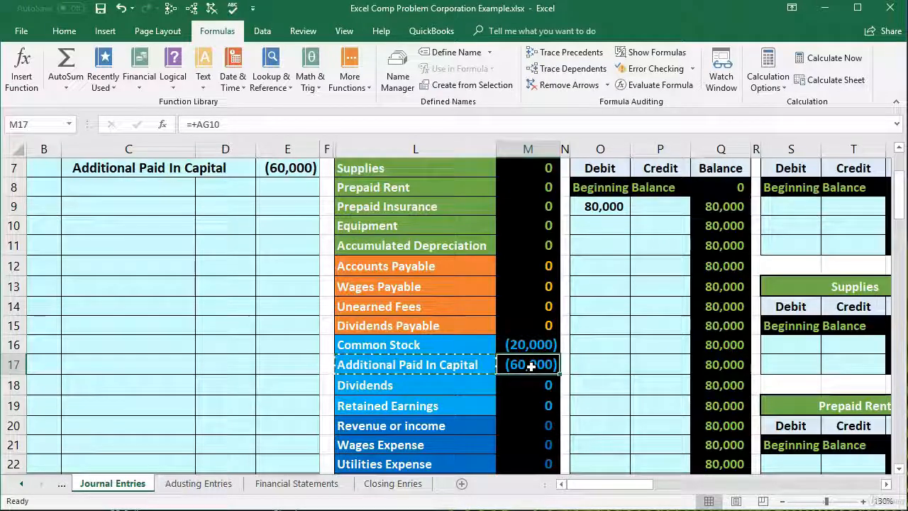
scroll(530, 366, down, 3)
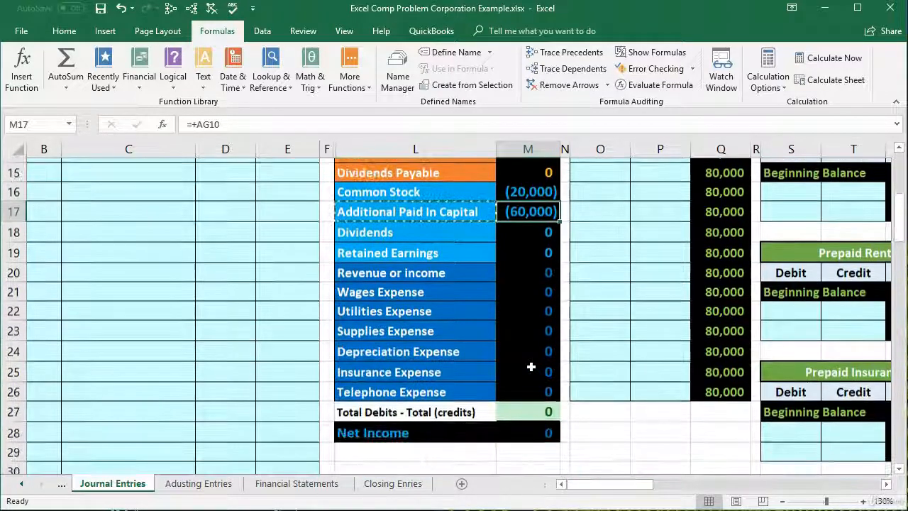
scroll(531, 367, down, 1)
Inspect the Total Debits - Total (credits) check formula in M27 of the trial balance
click(526, 388)
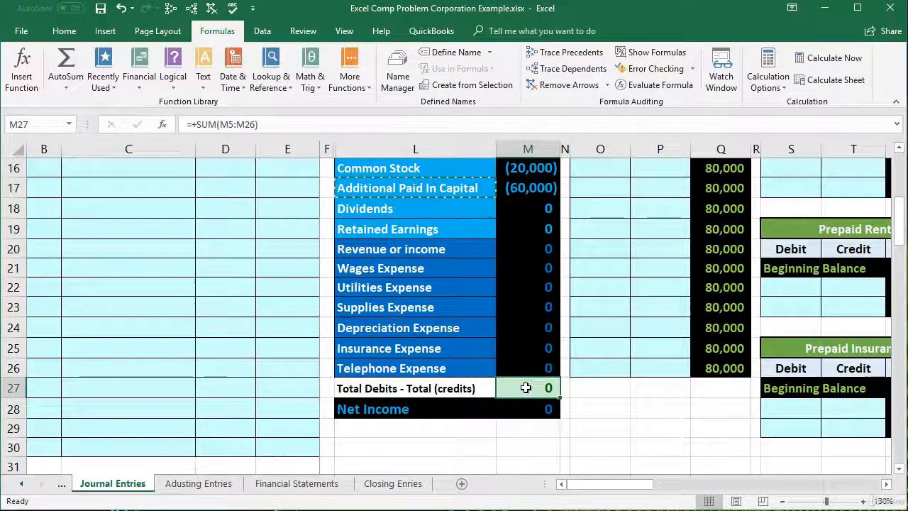
double_click(526, 387)
key(Return)
scroll(526, 388, up, 1)
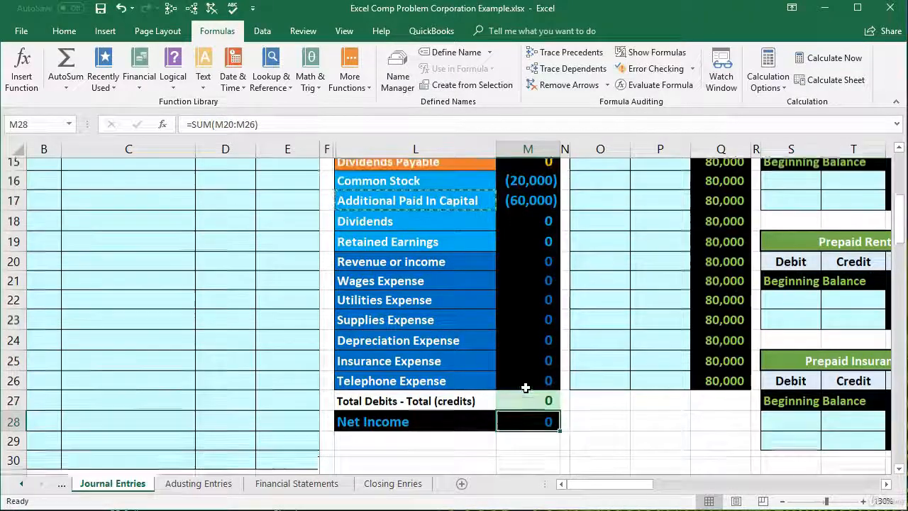
scroll(525, 387, up, 4)
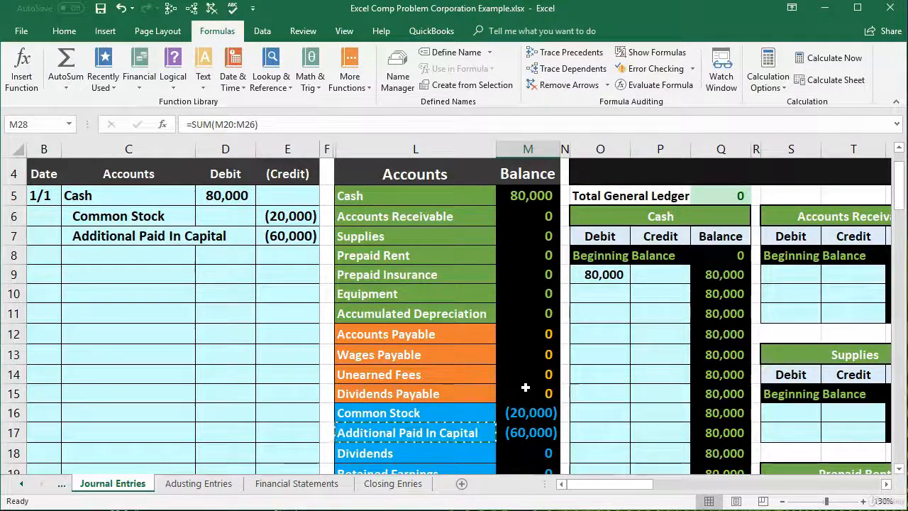
Compare the 1/1 Cash debit in D5 with the trial balance amounts for Cash, Common Stock and Additional Paid In Capital
click(224, 196)
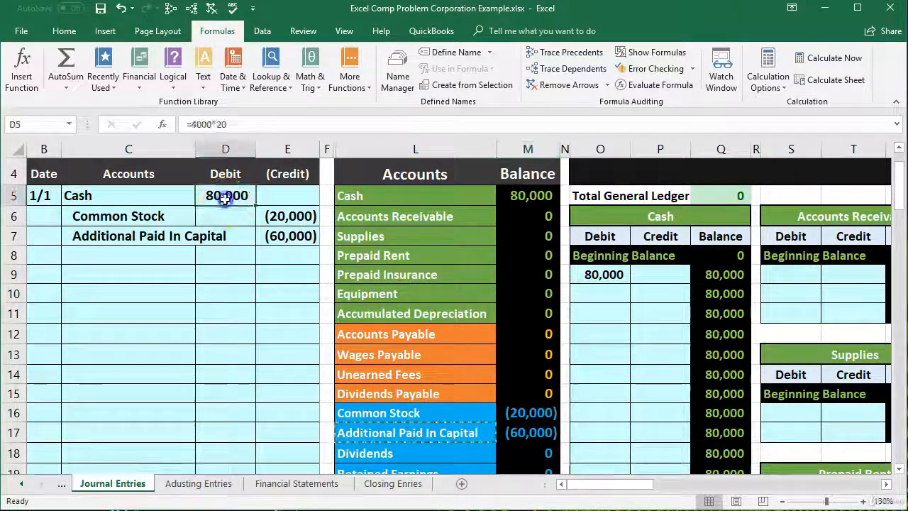
click(500, 203)
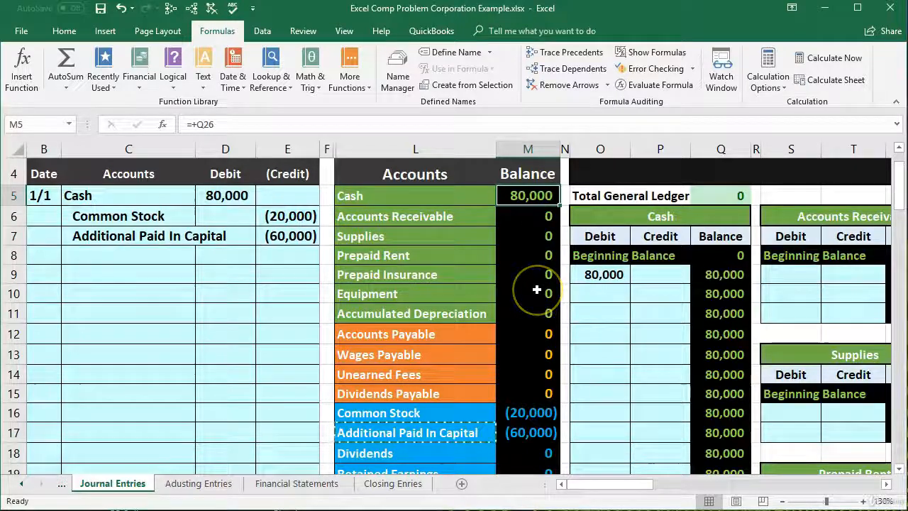
scroll(537, 289, down, 2)
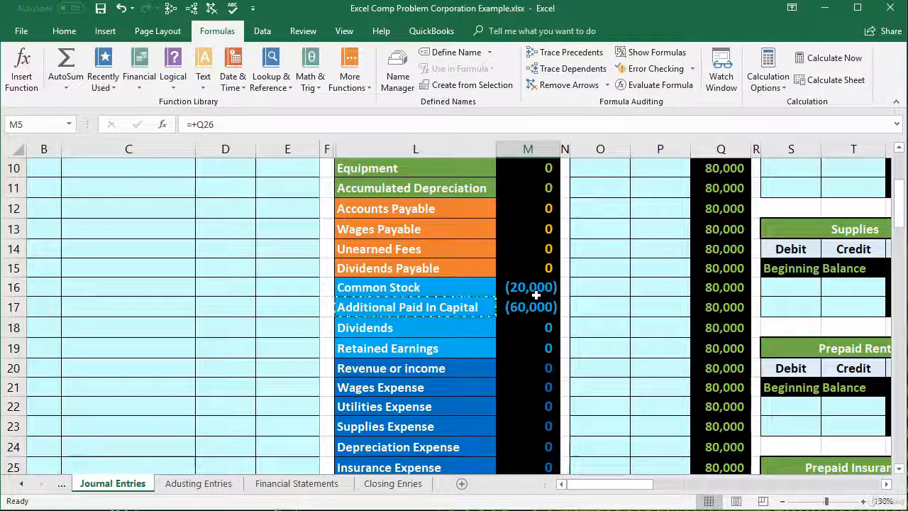
drag(480, 286, 465, 303)
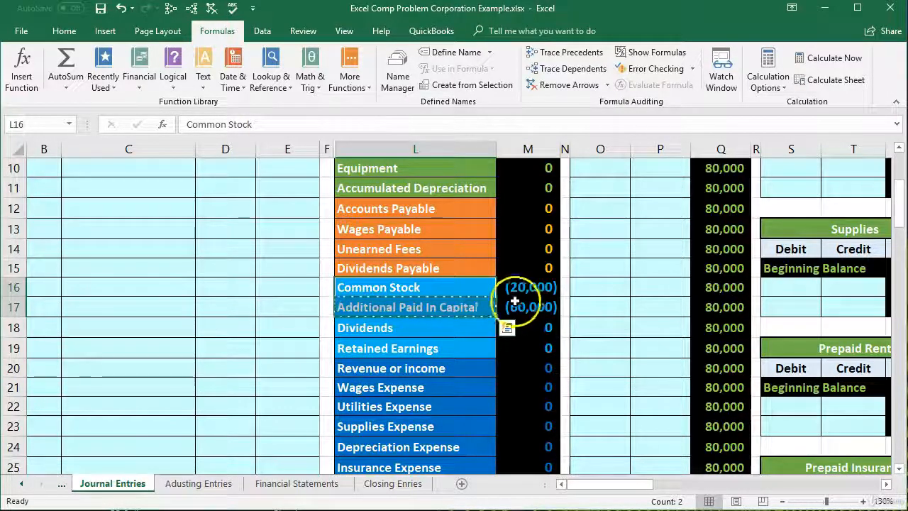
drag(524, 287, 523, 306)
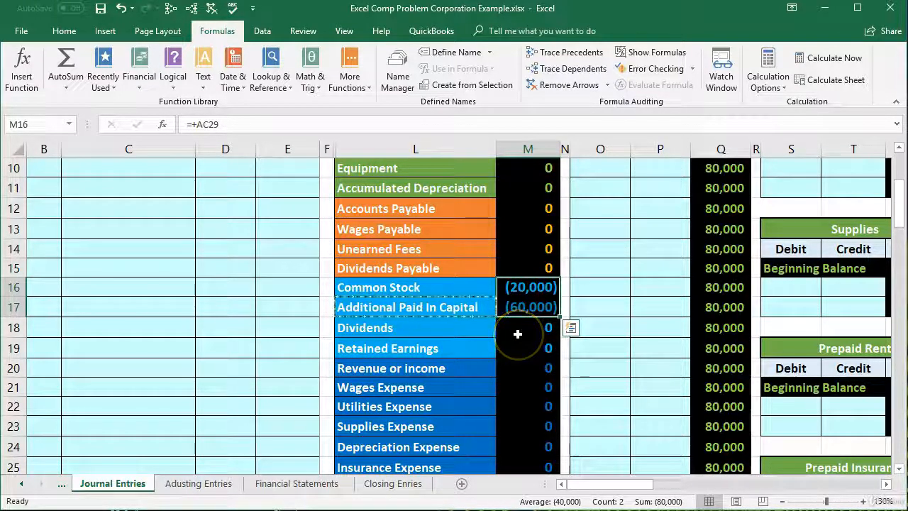
scroll(518, 333, down, 2)
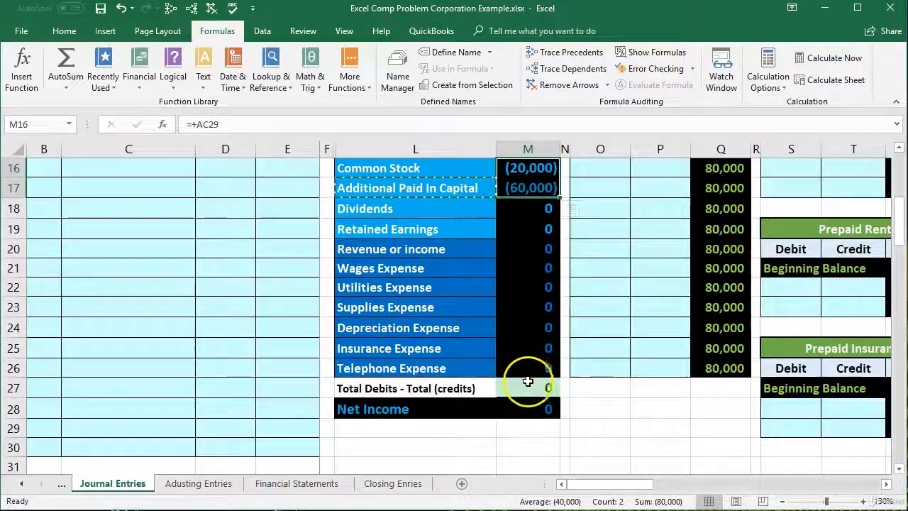
Inspect the Net Income formula in M28 and leave it as is
double_click(532, 409)
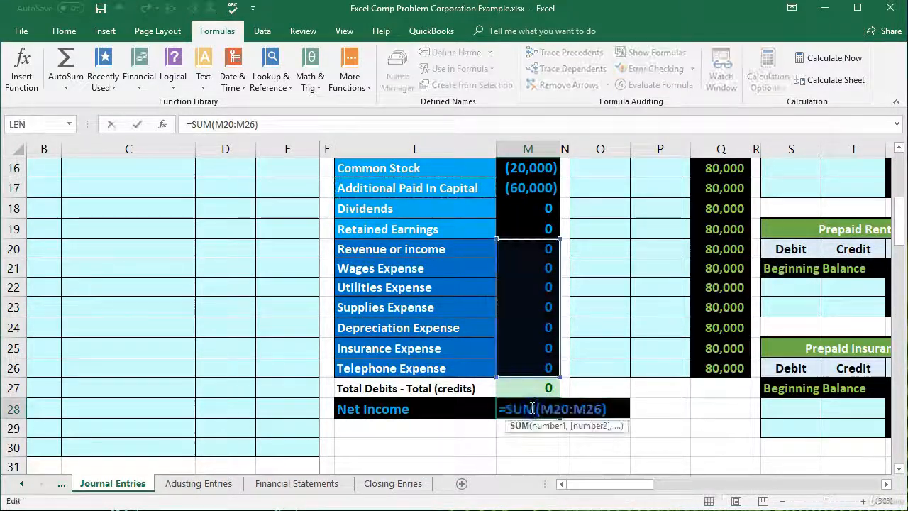
key(Return)
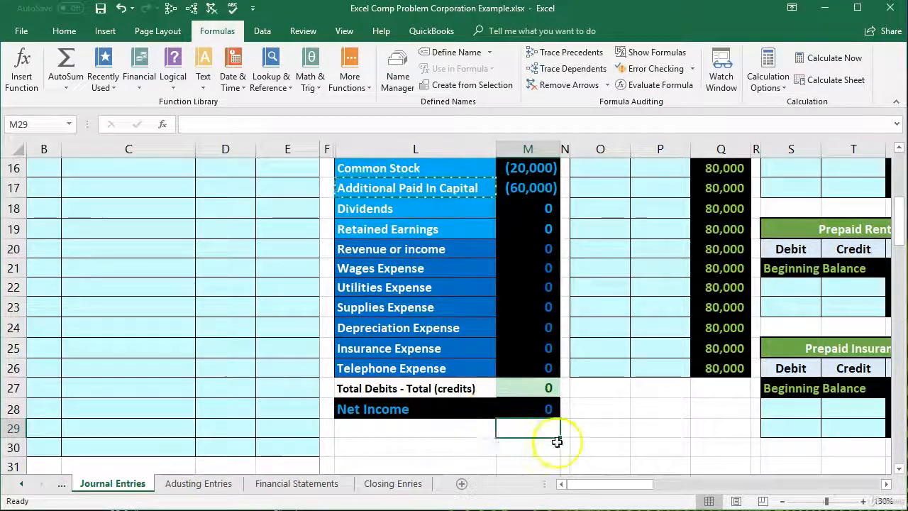
scroll(223, 336, up, 5)
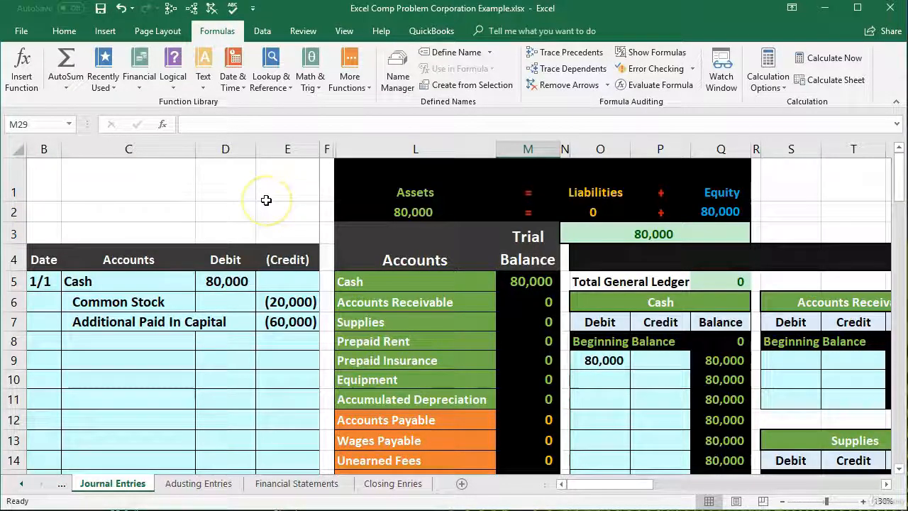
Unfreeze the panes on the Journal Entries sheet
click(345, 34)
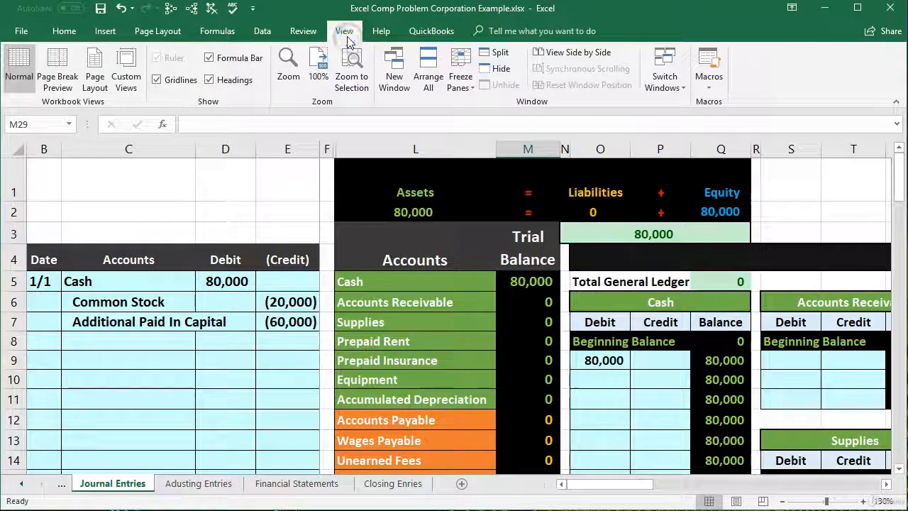
click(460, 82)
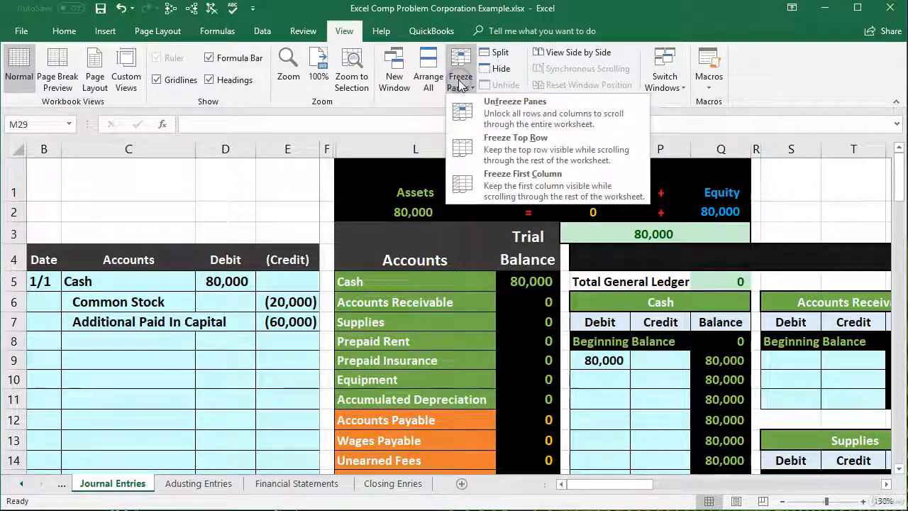
click(461, 82)
click(229, 210)
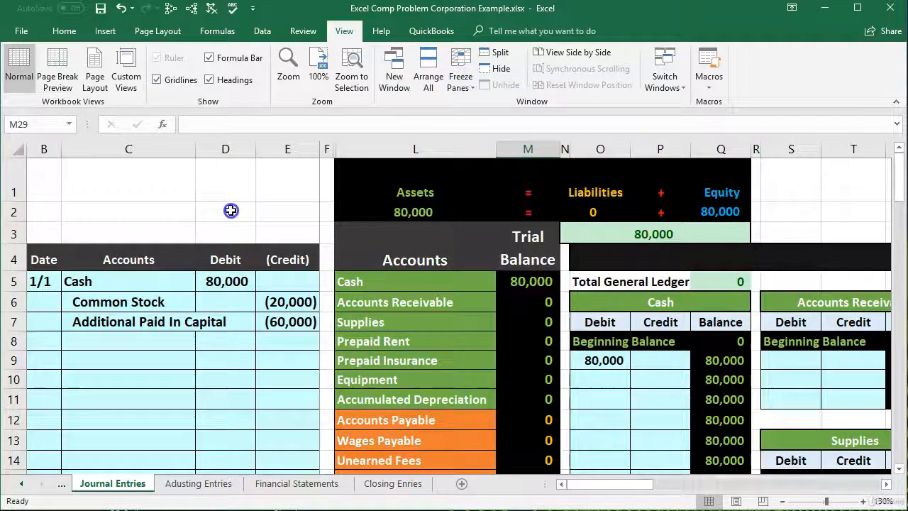
click(41, 169)
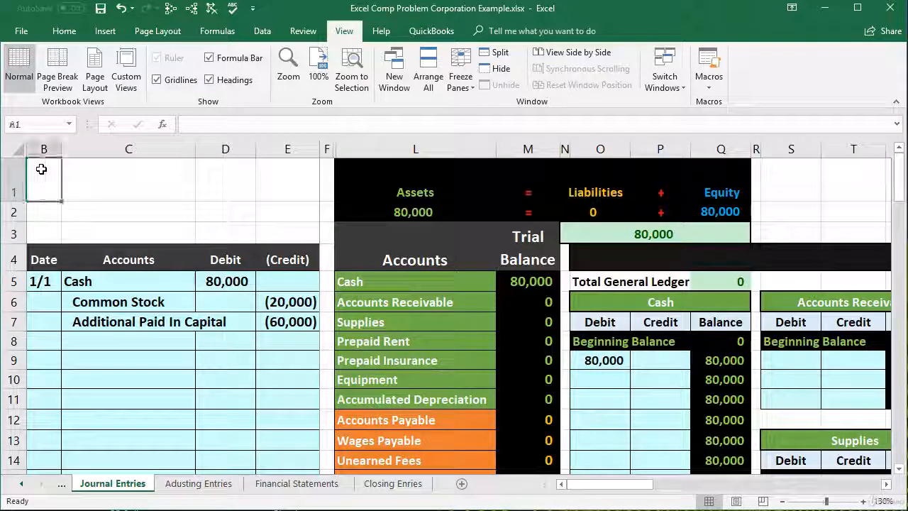
click(315, 170)
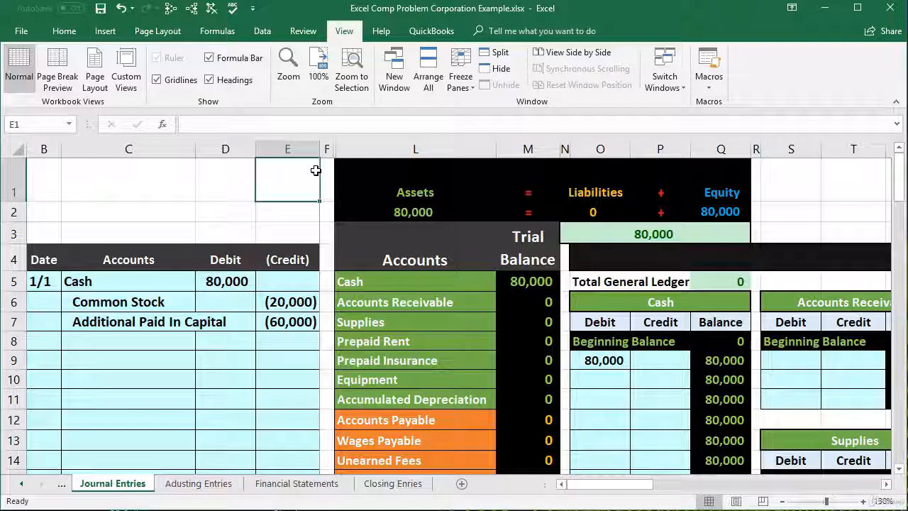
click(339, 36)
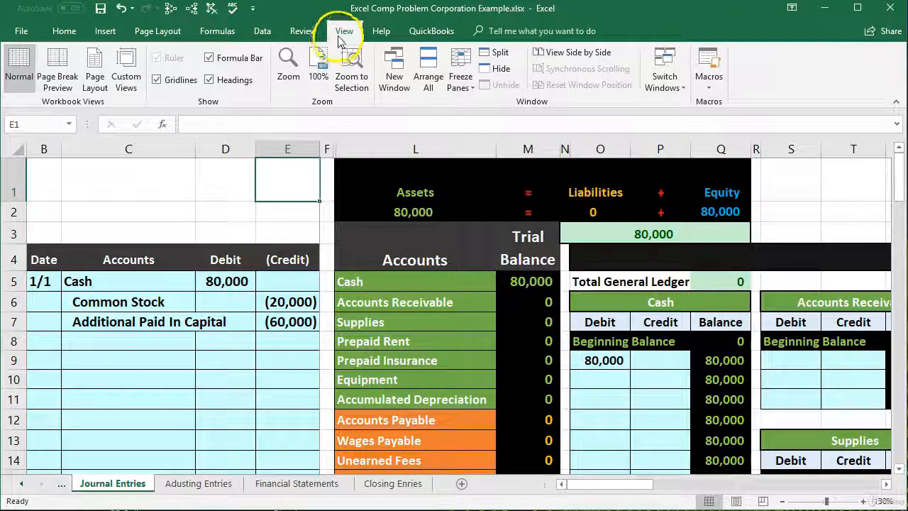
click(464, 79)
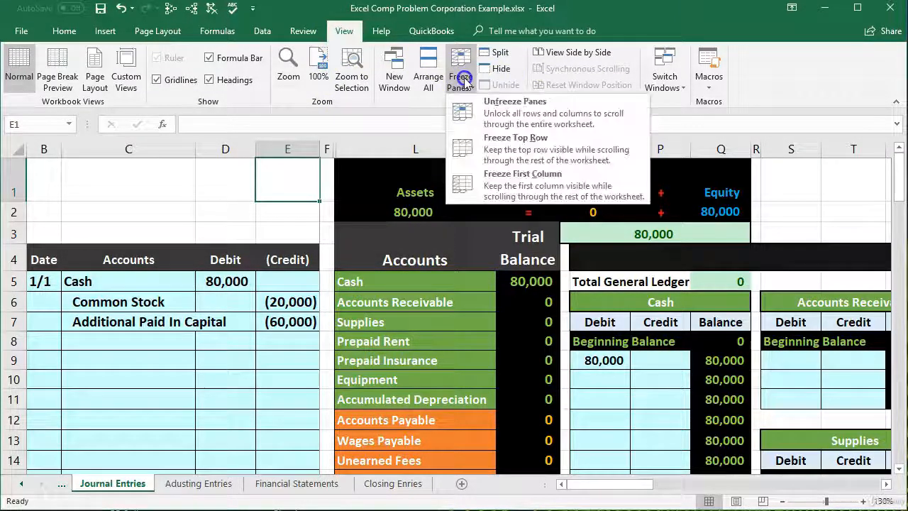
click(482, 103)
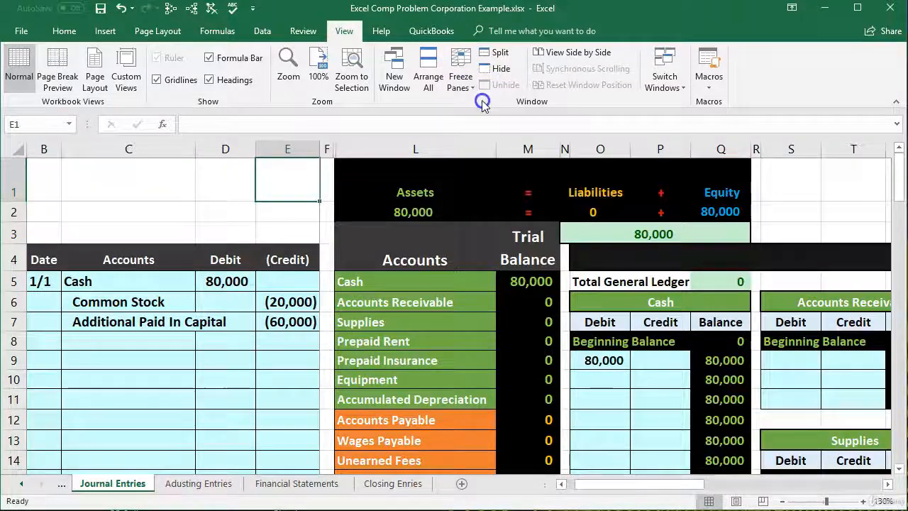
Bring the Transactions list back beside the journal and enter the date 1/1 in B9 for the second journal entry
click(256, 347)
key(Left)
key(Left)
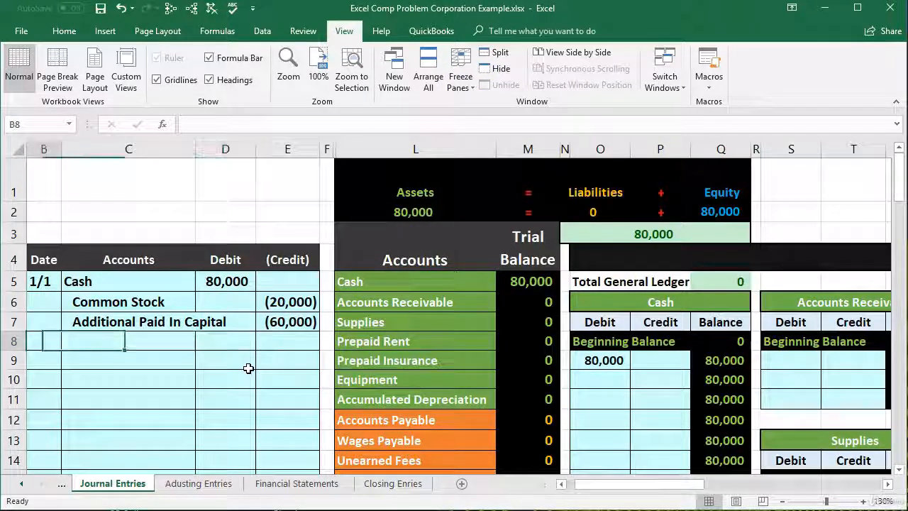
key(Left)
click(417, 373)
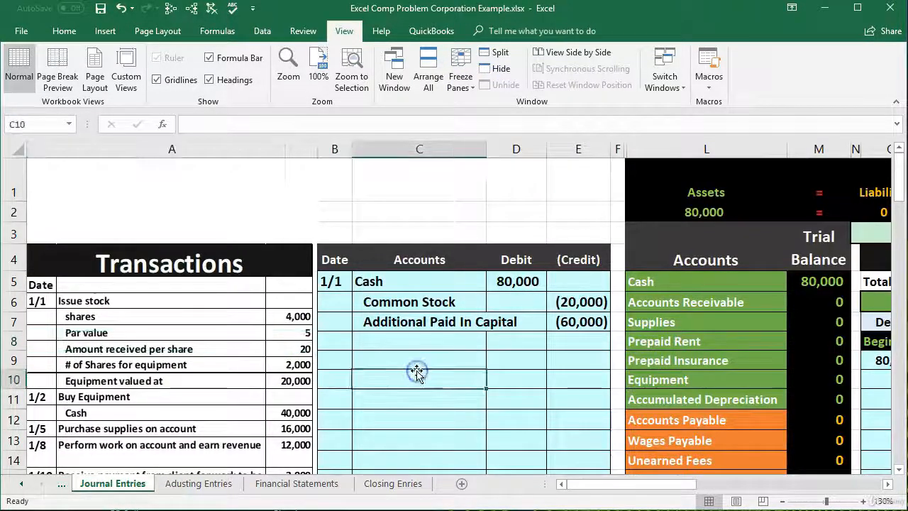
click(342, 357)
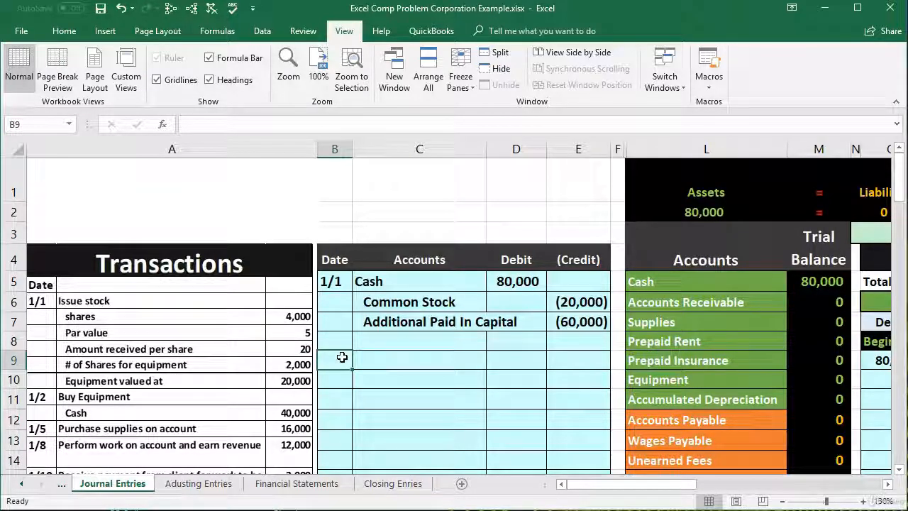
text(1/1)
key(Return)
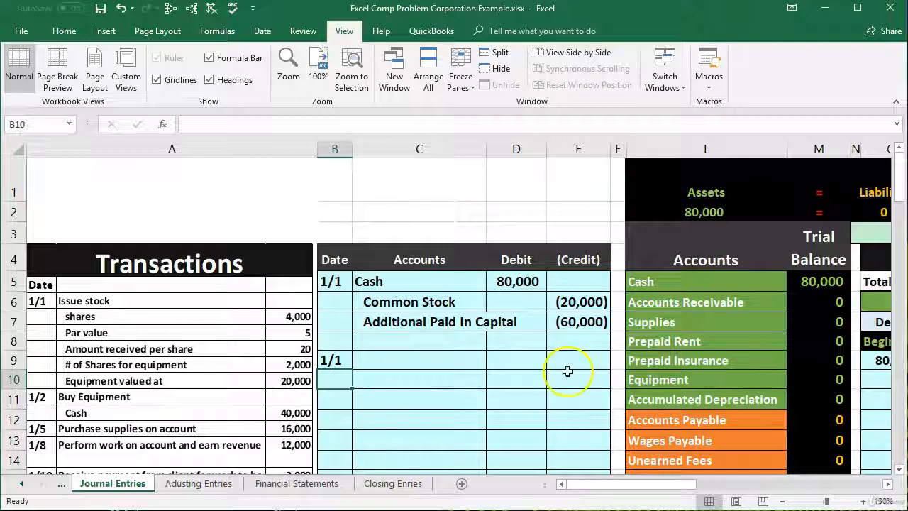
Copy the Equipment account name from the trial balance and paste it as values into C9 of the journal
click(666, 282)
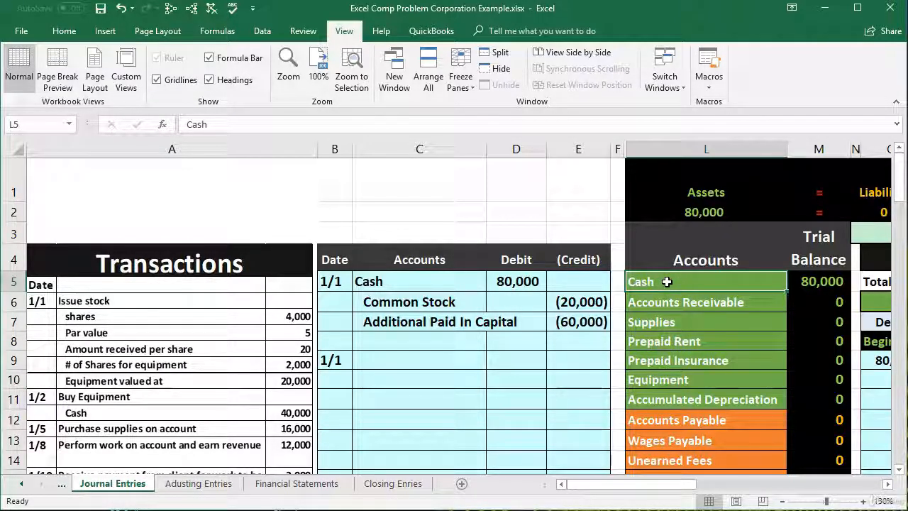
click(704, 378)
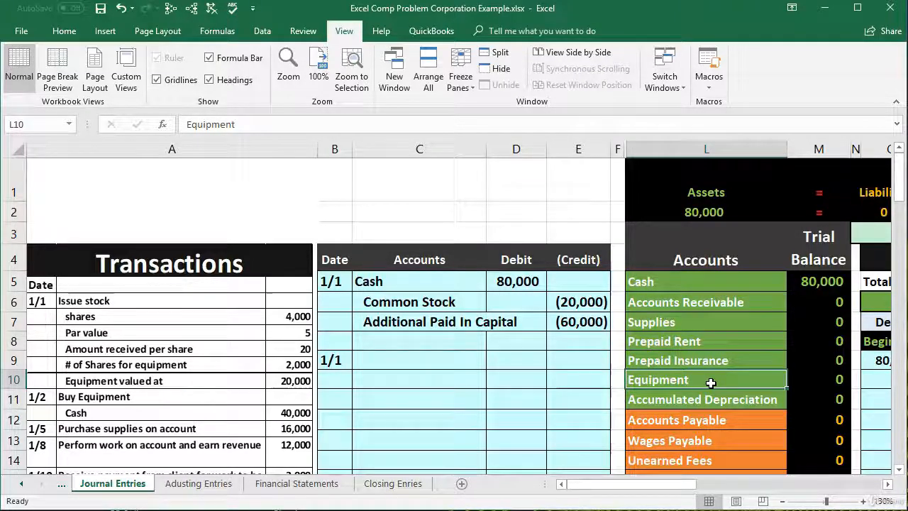
right_click(710, 382)
click(744, 75)
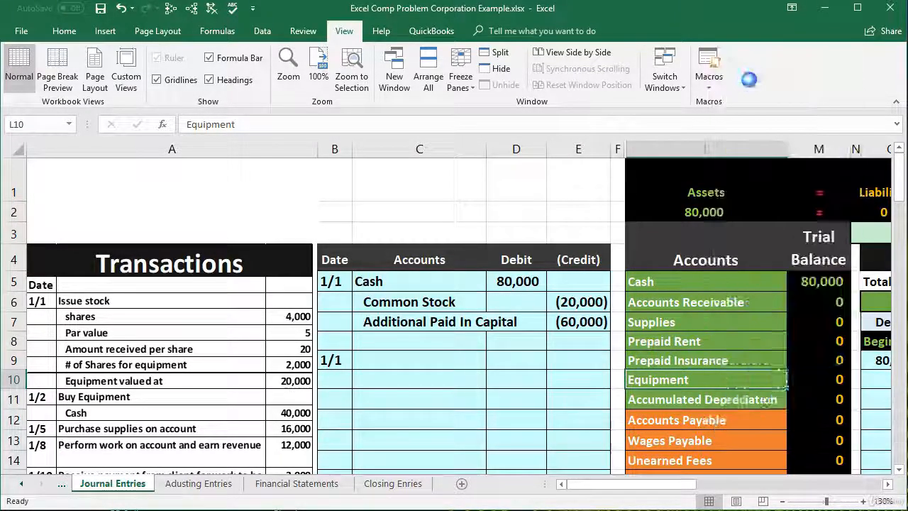
click(364, 360)
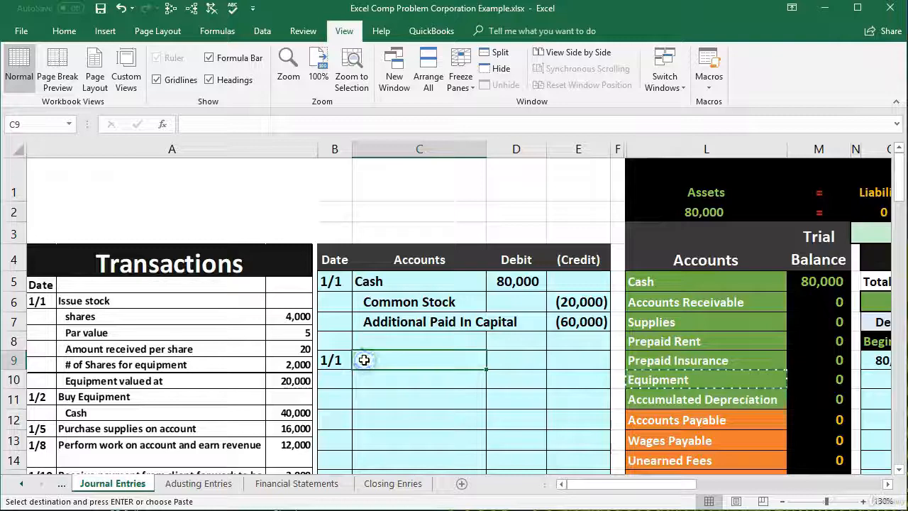
right_click(364, 361)
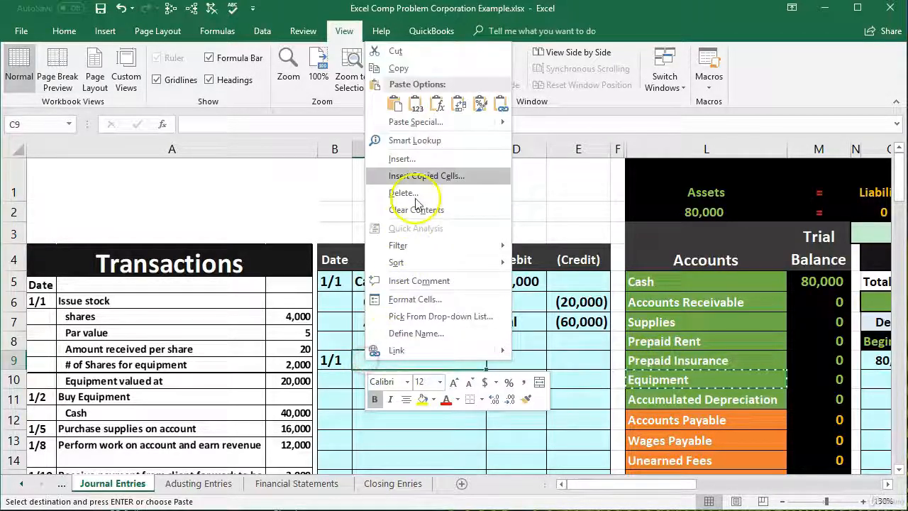
click(418, 105)
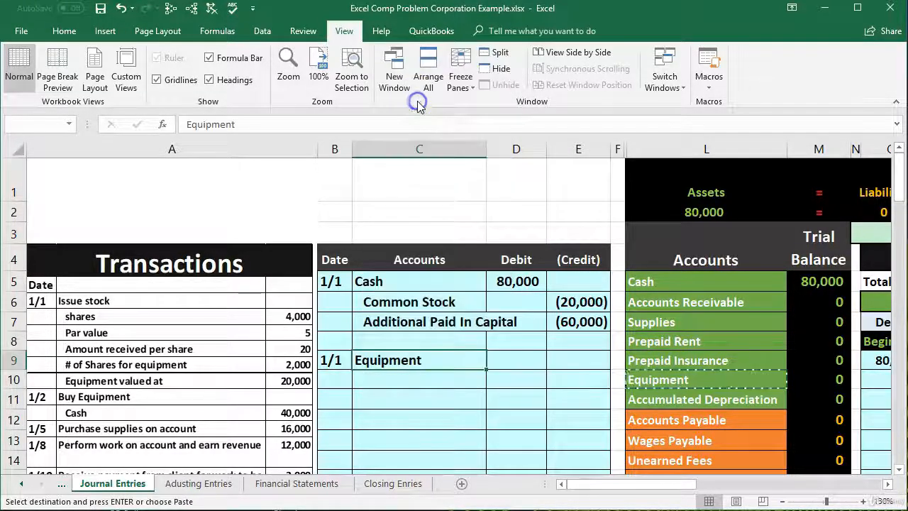
Enter a debit of 20000 for Equipment in D9
click(513, 353)
text(20000)
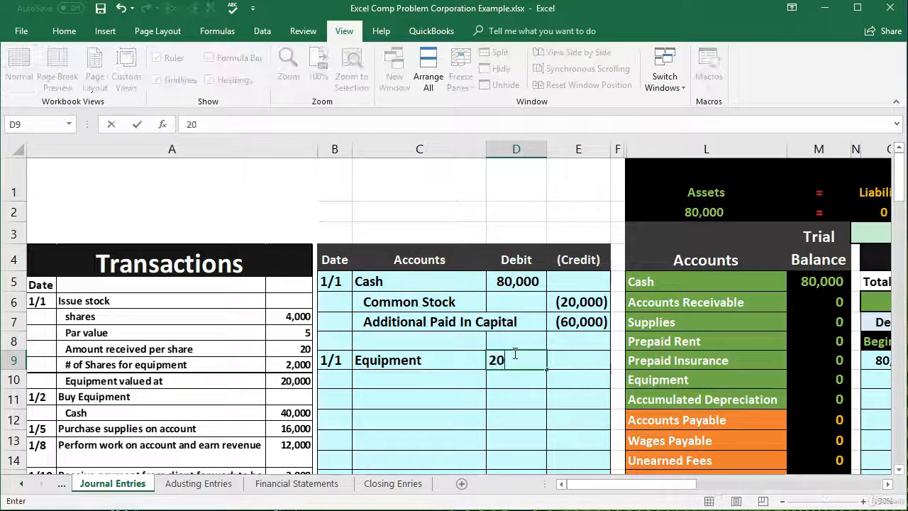
key(Return)
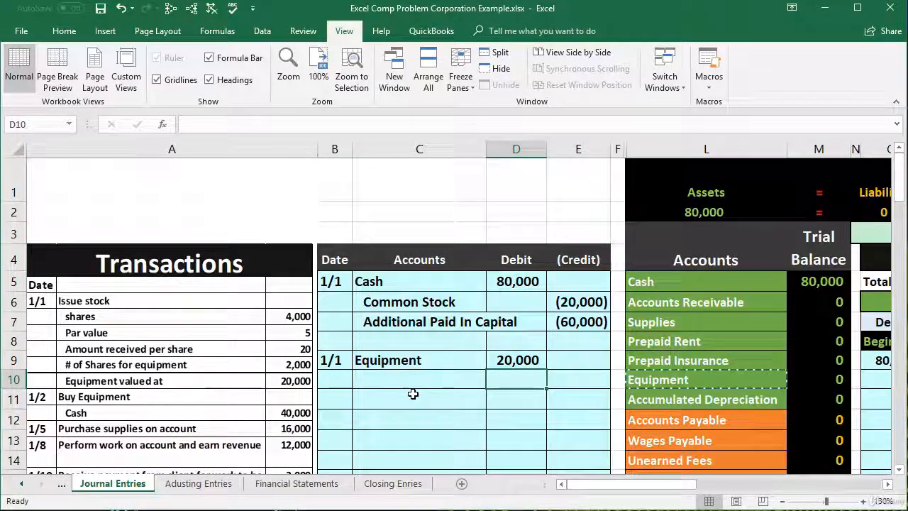
Copy the Common Stock account name from the trial balance and paste it as values into C10 beneath Equipment
click(685, 396)
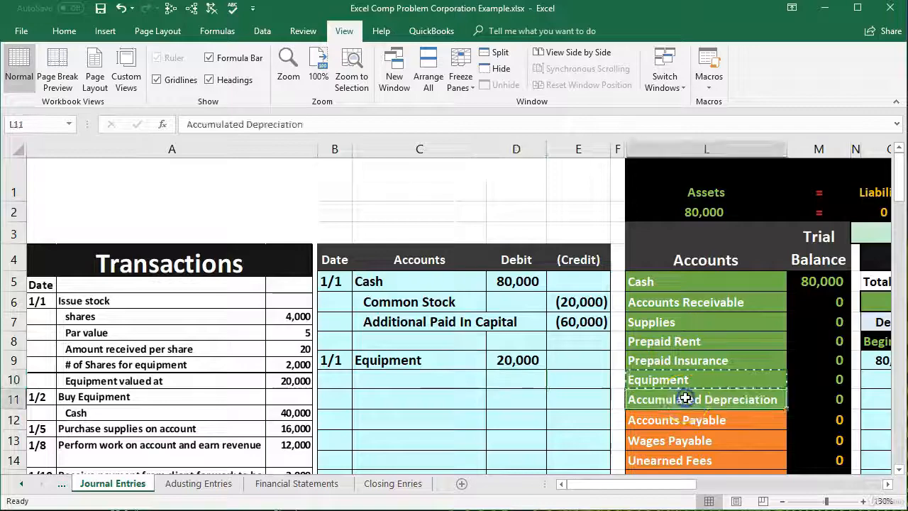
scroll(685, 398, down, 2)
scroll(685, 399, down, 1)
click(687, 347)
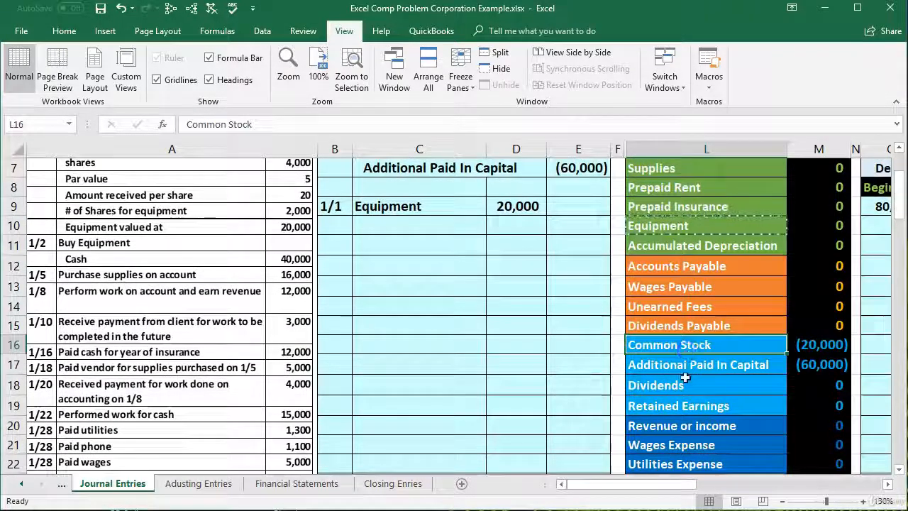
click(823, 346)
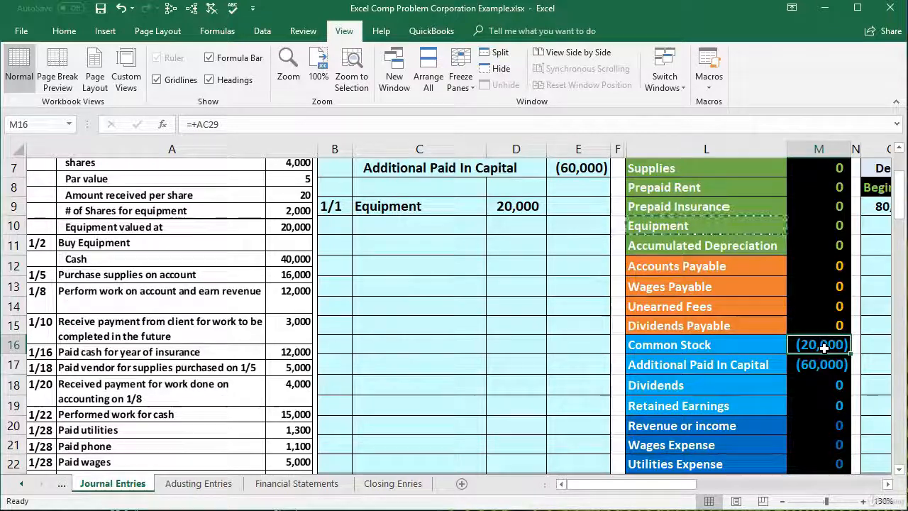
click(791, 344)
click(729, 344)
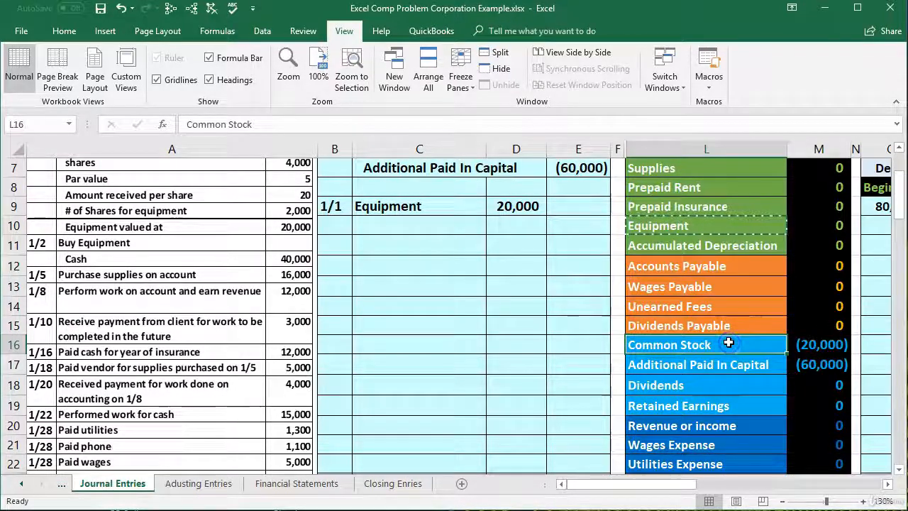
right_click(729, 343)
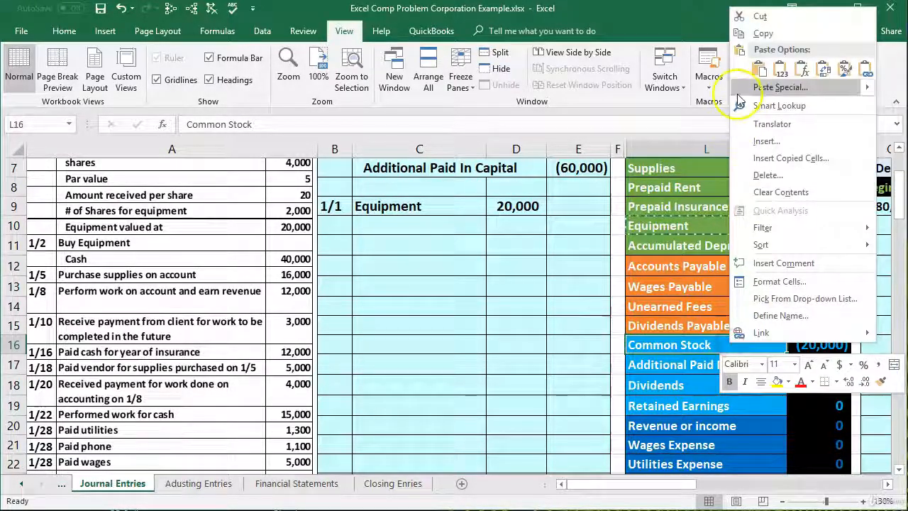
click(762, 34)
scroll(523, 273, up, 1)
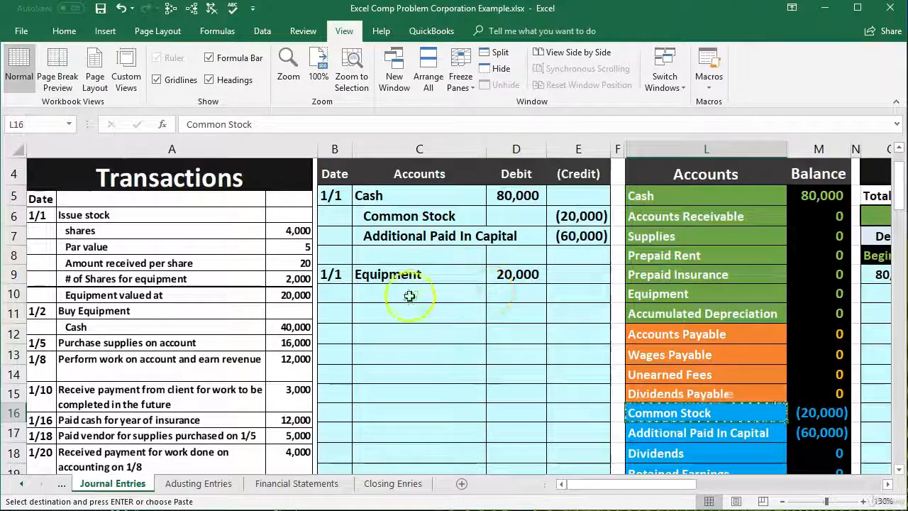
click(410, 296)
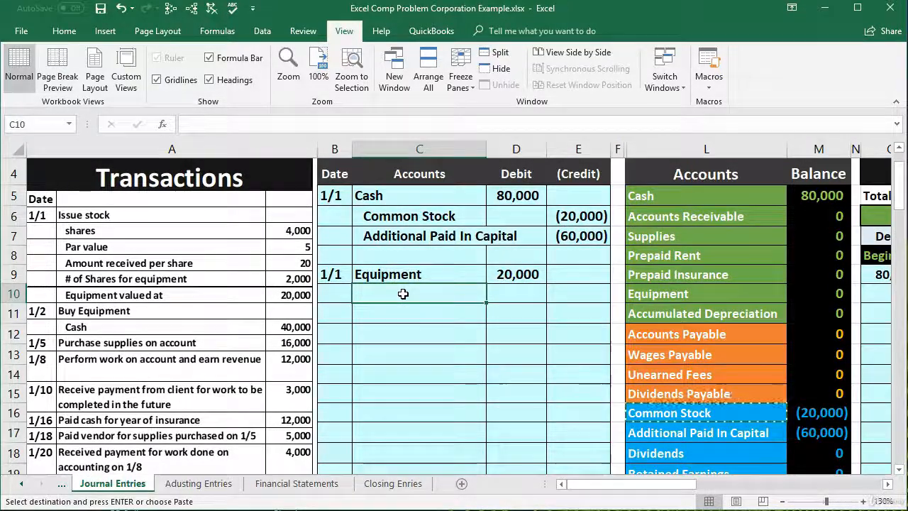
right_click(403, 294)
click(457, 354)
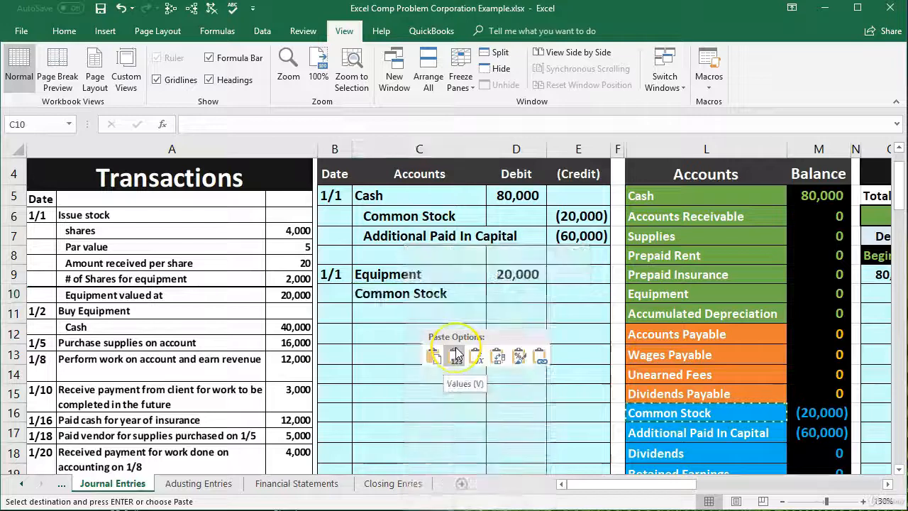
Enter the Common Stock credit in E10 as par value times shares, using the formula -5*2000
click(555, 293)
click(532, 283)
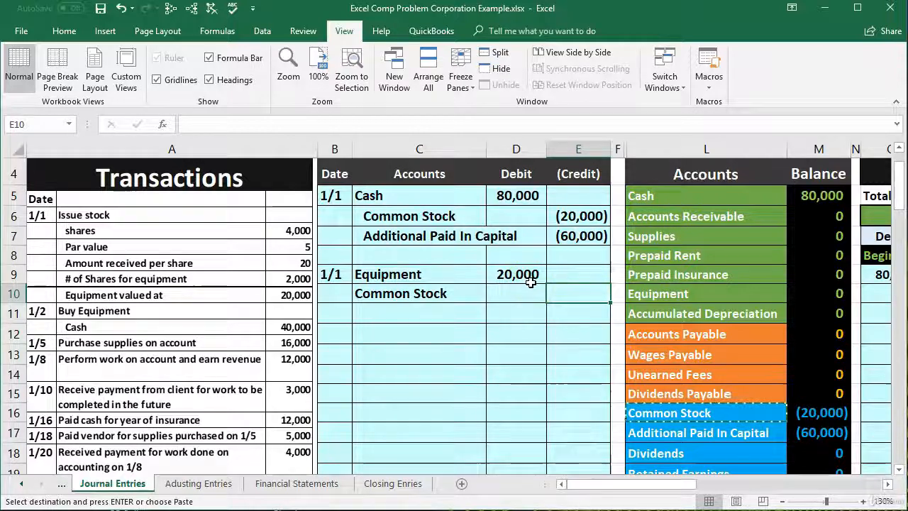
click(533, 268)
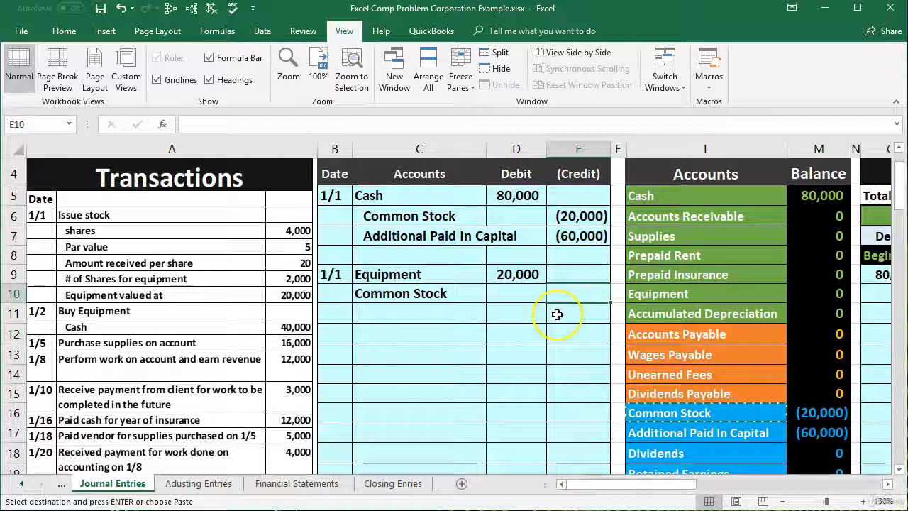
text(-)
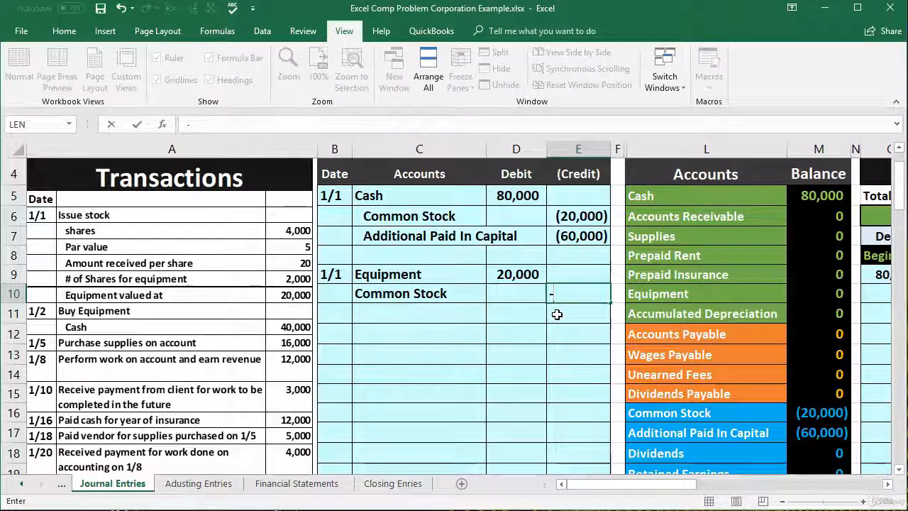
text(5)
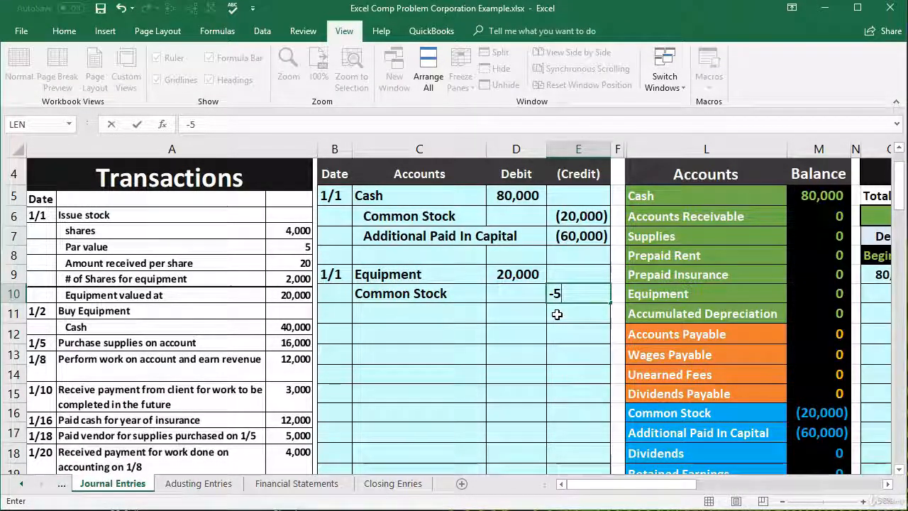
text(*)
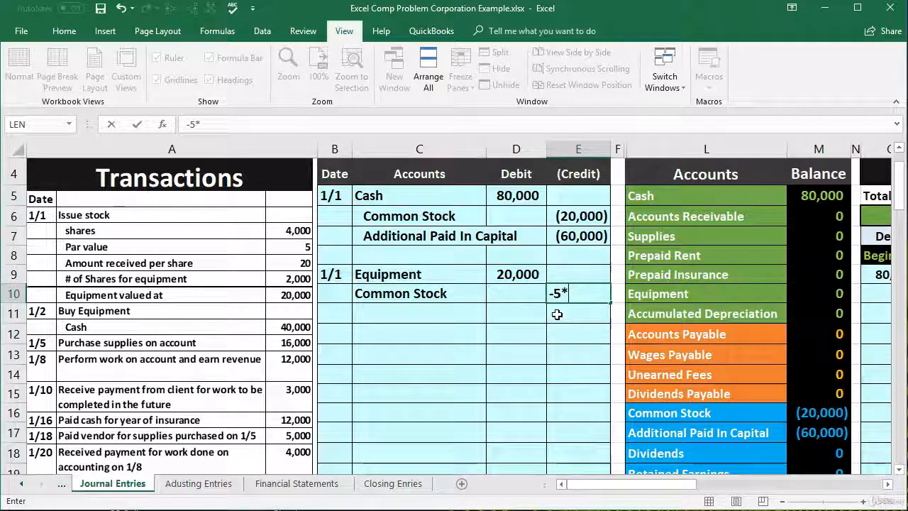
text(2000)
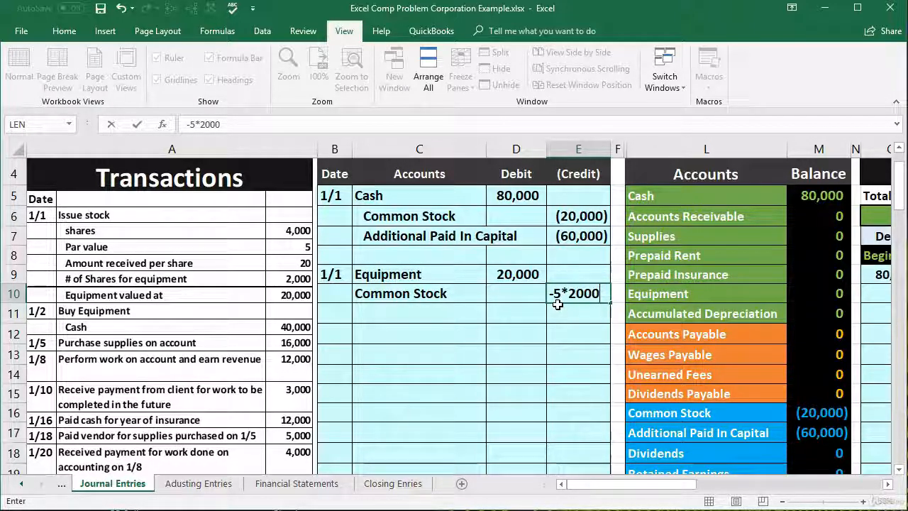
key(Return)
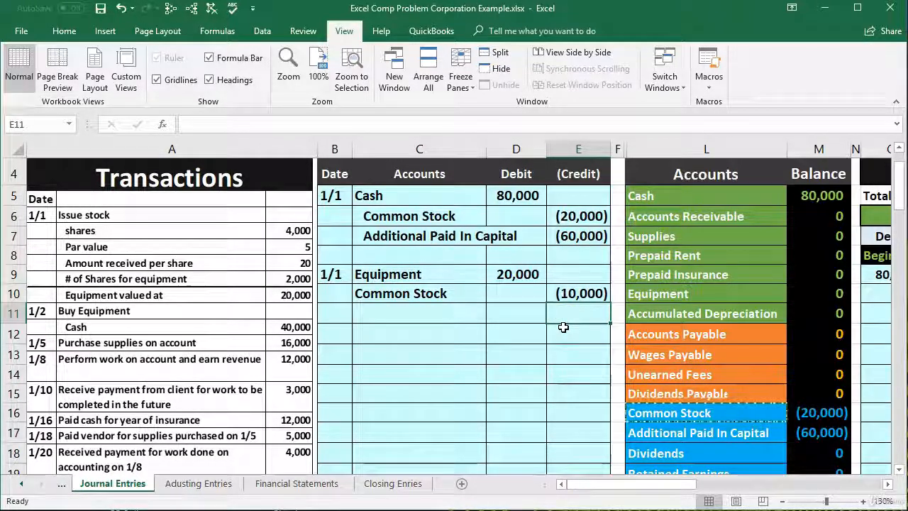
Calculate the balancing credit in E11 with a negative SUM of D9:E10
text(-)
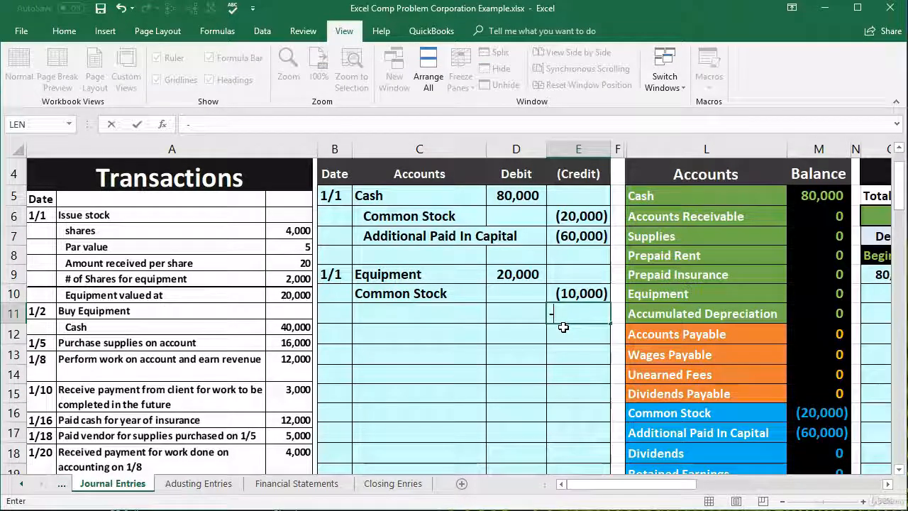
text(sum)
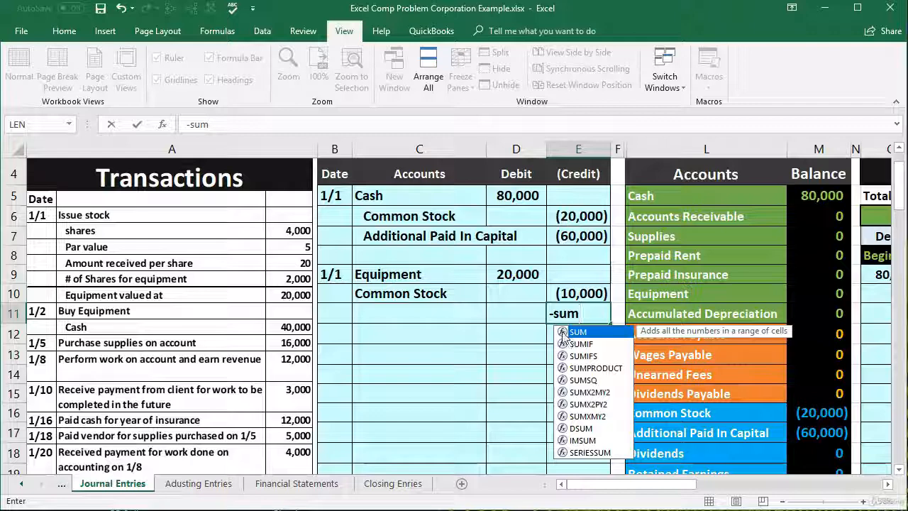
double_click(564, 333)
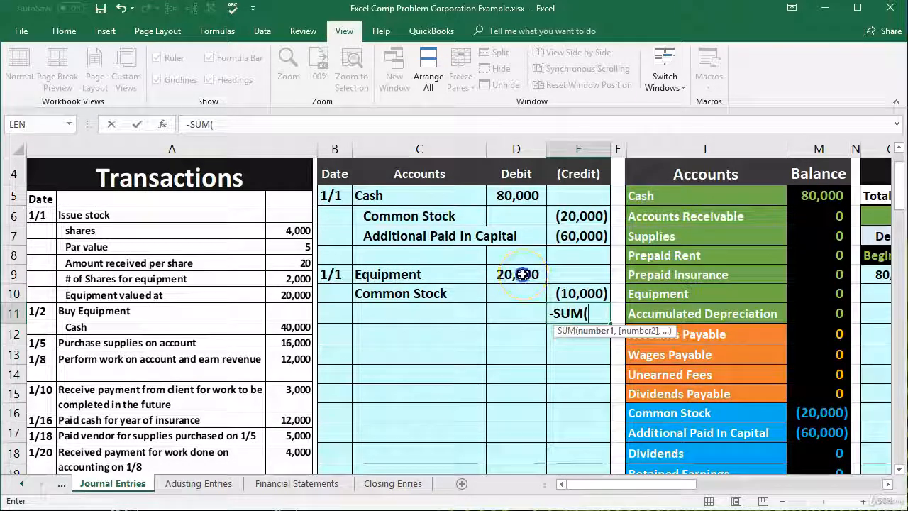
drag(522, 274, 573, 293)
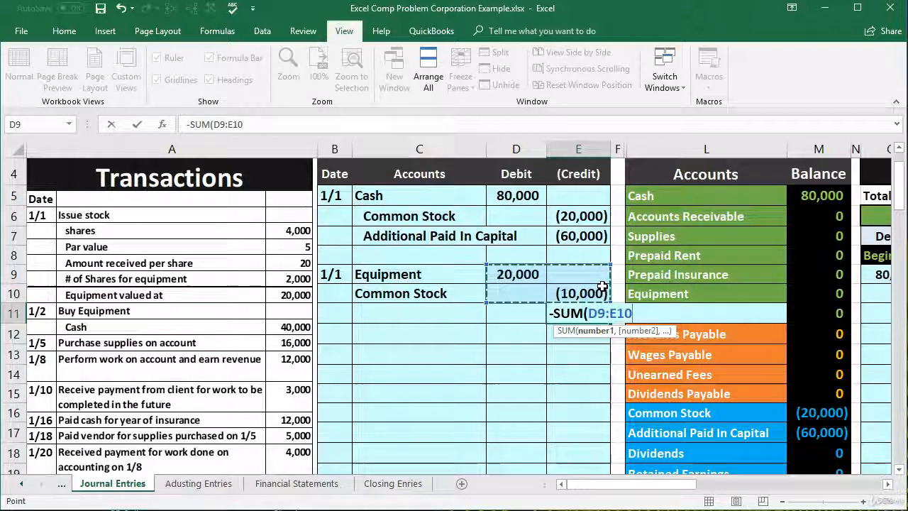
key(Return)
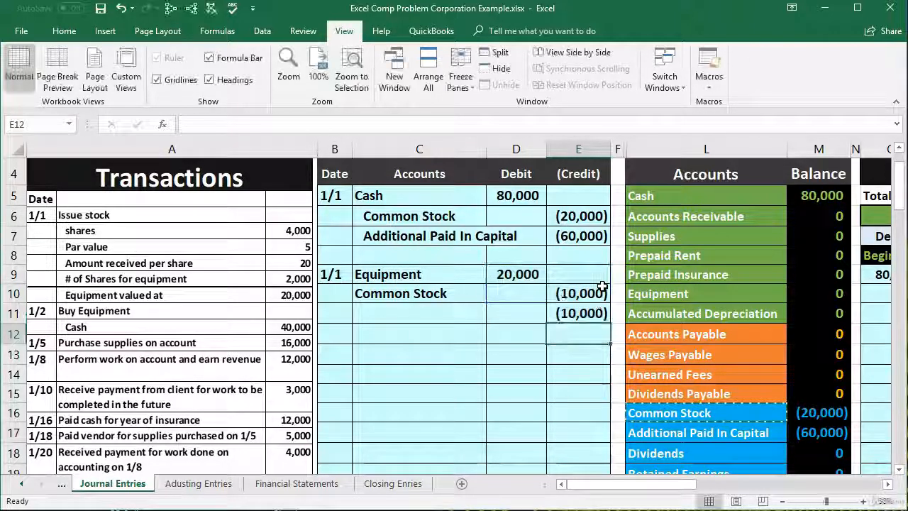
Copy the Additional Paid In Capital account name from the trial balance and paste it as values into C11
click(443, 305)
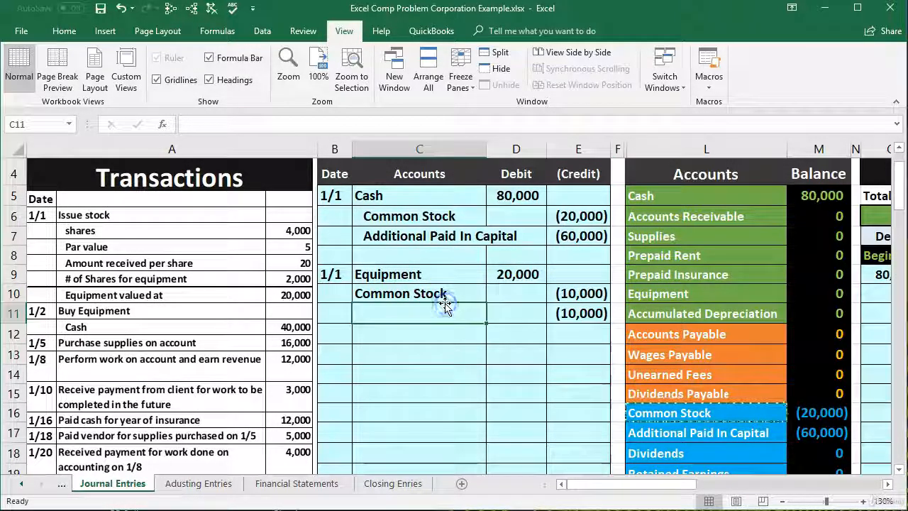
click(667, 432)
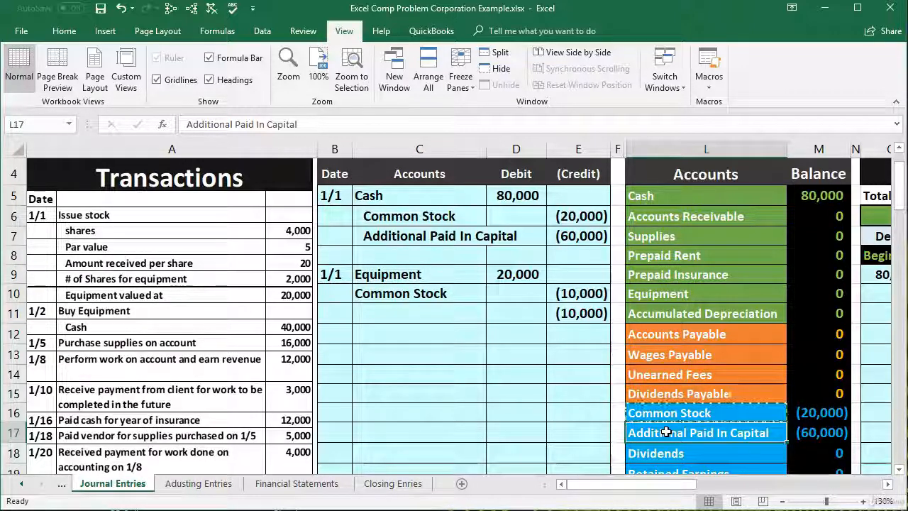
right_click(667, 432)
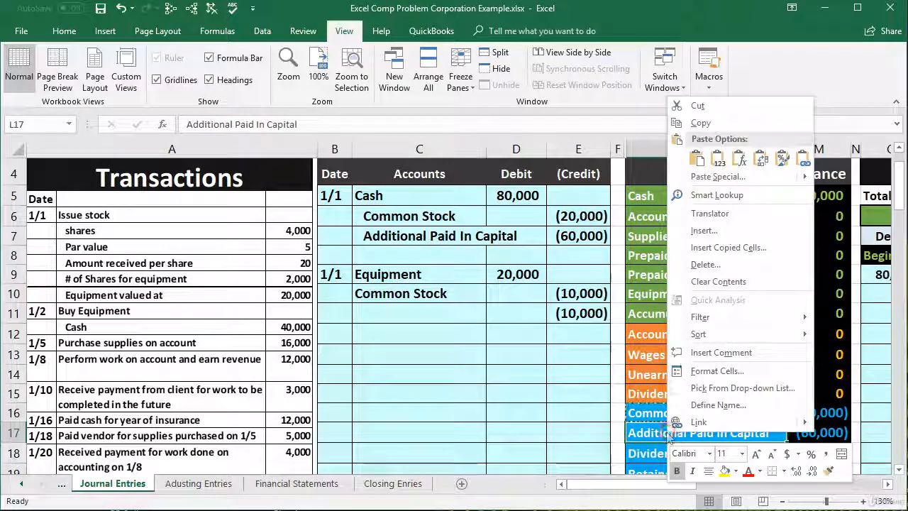
click(701, 122)
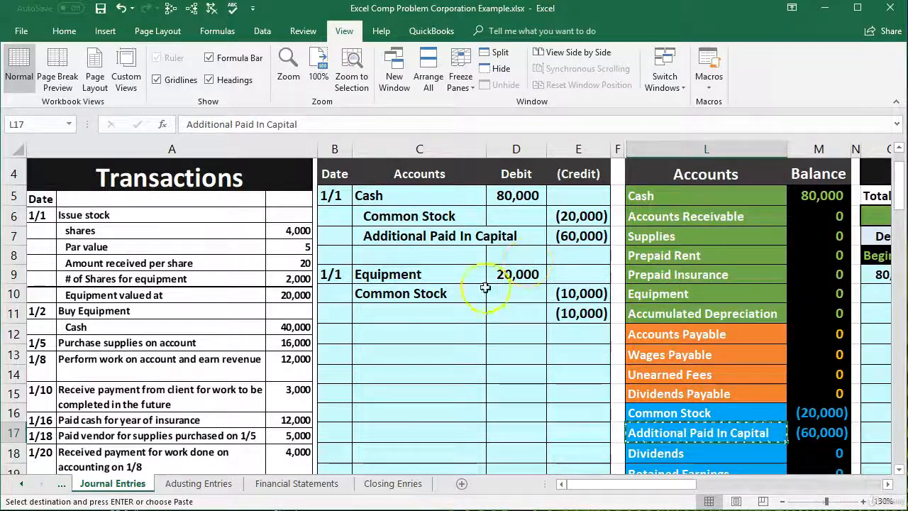
click(423, 312)
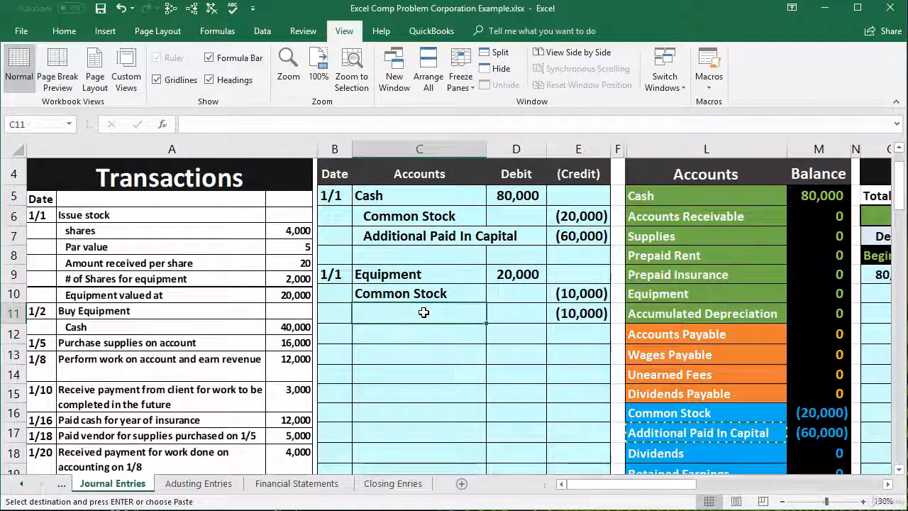
right_click(423, 312)
click(474, 371)
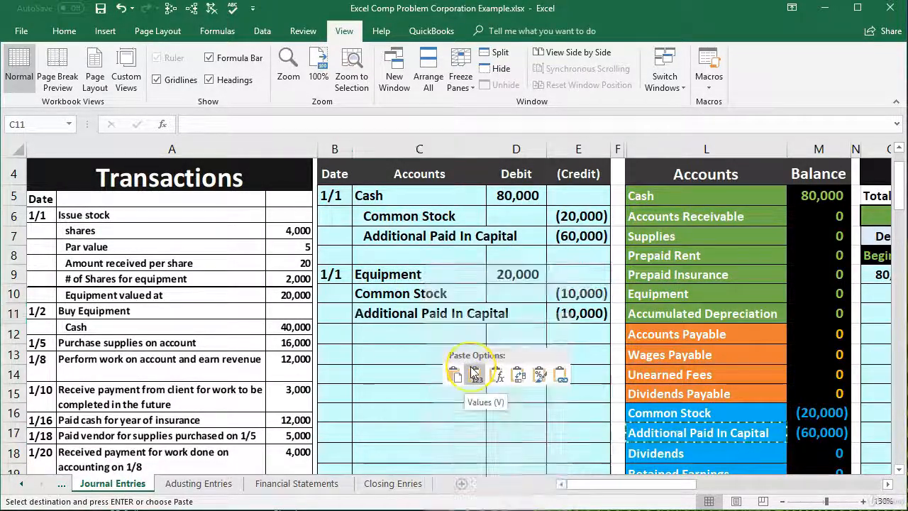
click(461, 305)
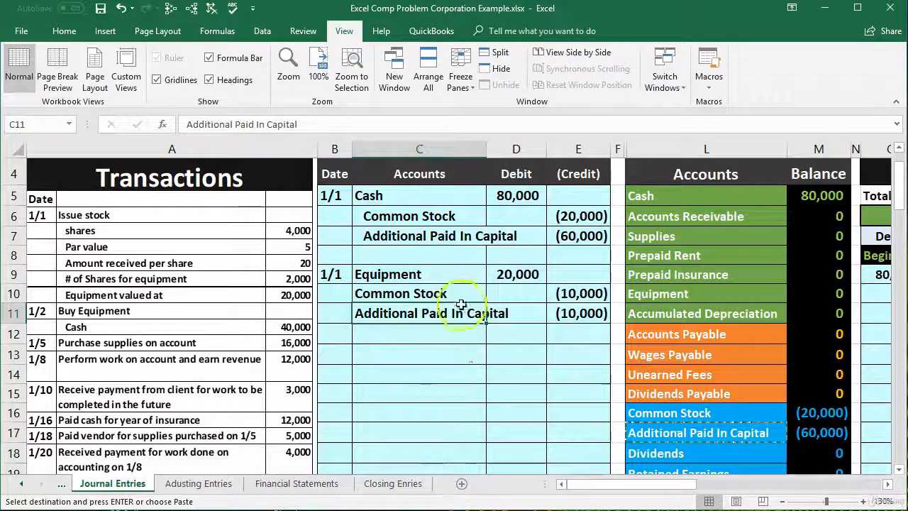
Indent the credit account names Common Stock and Additional Paid In Capital in C10:C11 by one level
drag(462, 296, 456, 310)
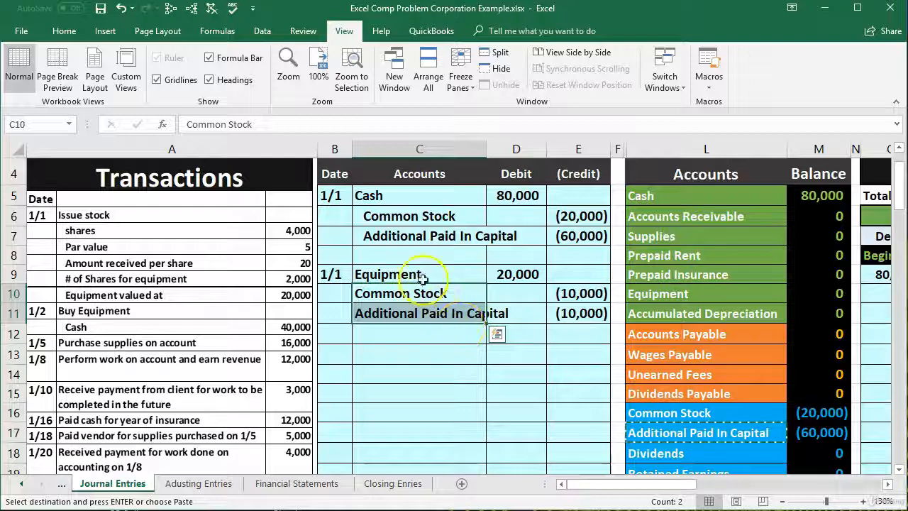
click(62, 30)
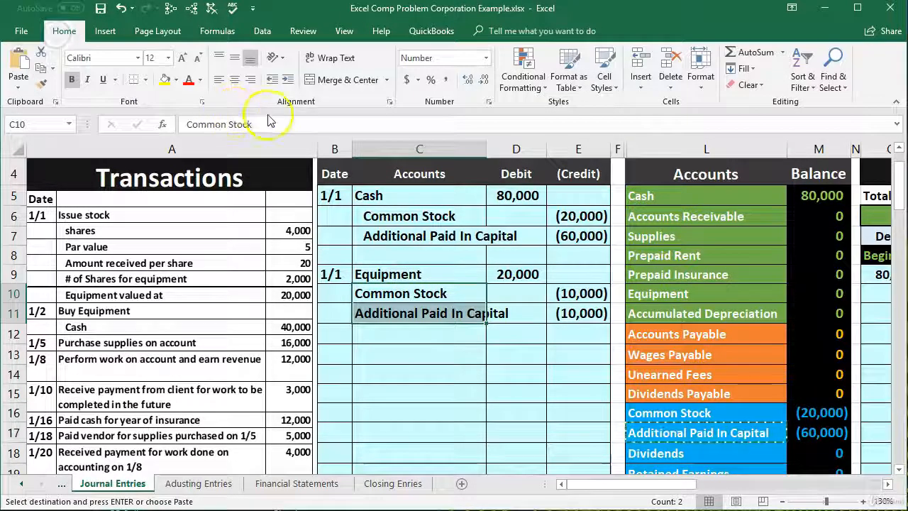
click(287, 81)
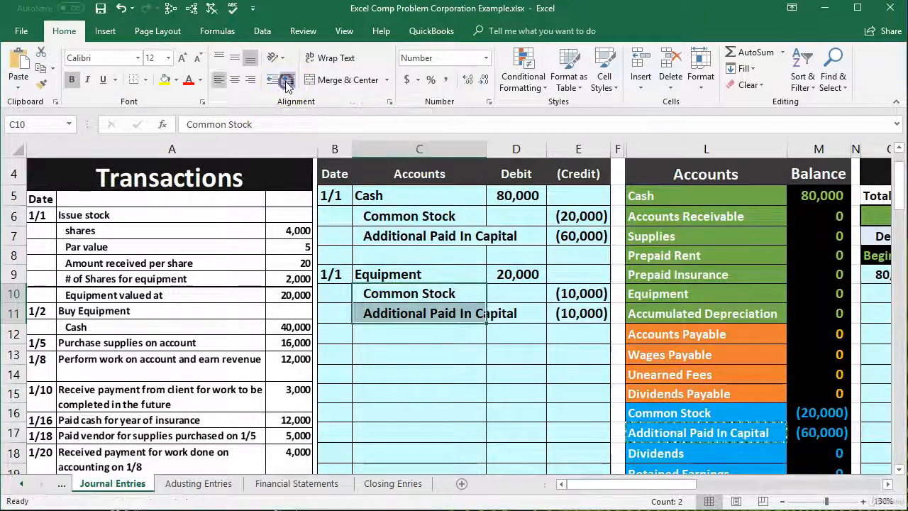
Insert a leading space before Common Stock in C10 and delete it again
click(411, 298)
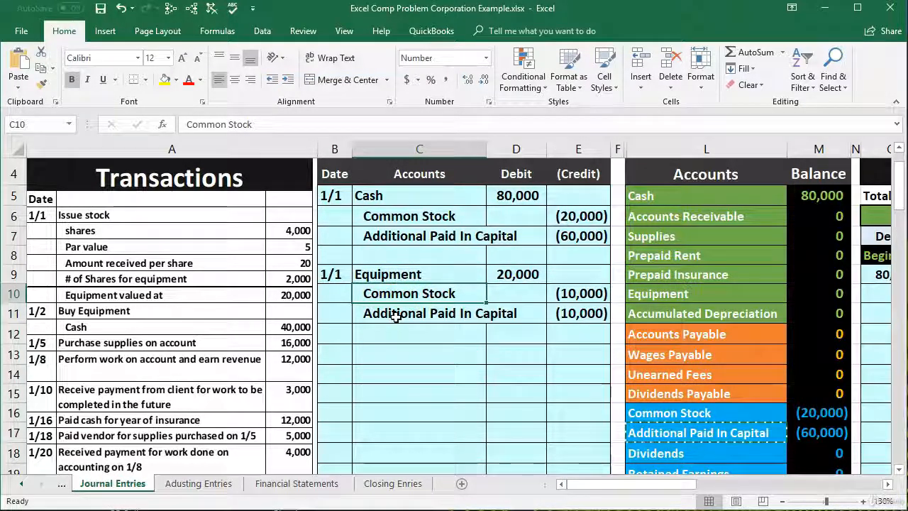
click(378, 300)
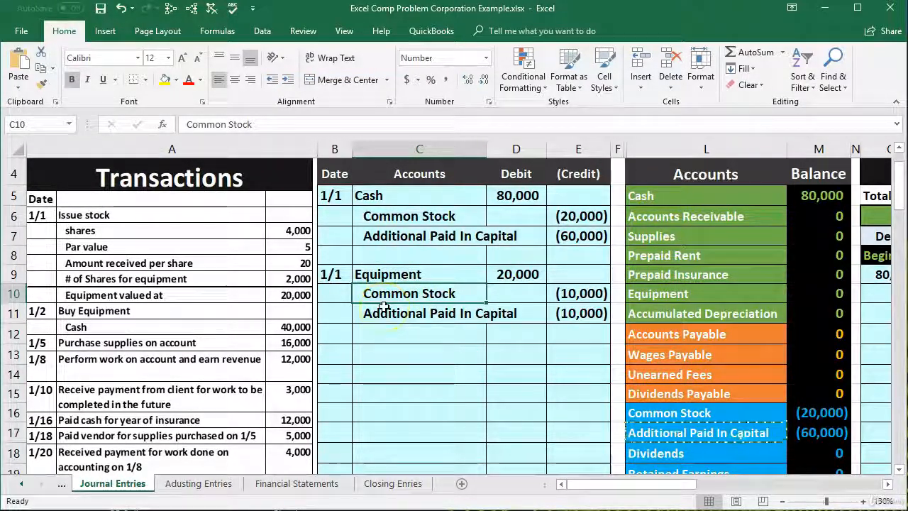
click(368, 299)
double_click(365, 297)
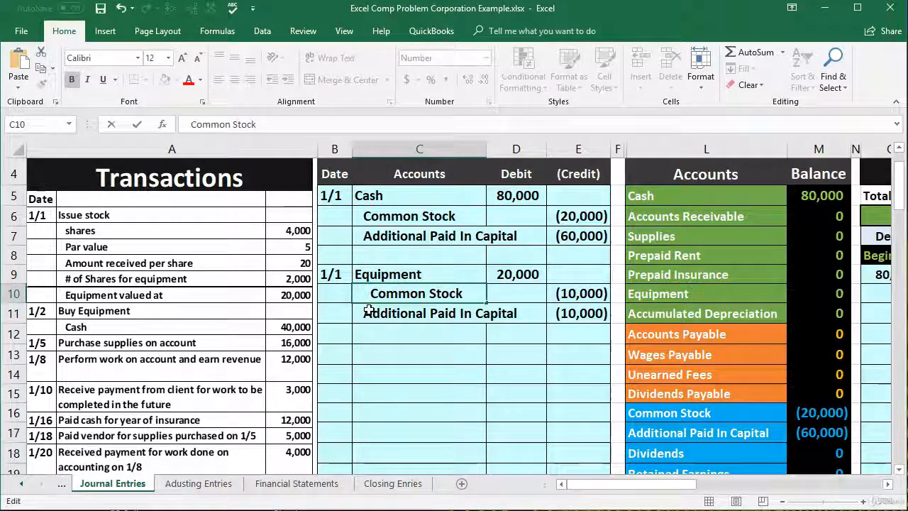
key(BackSpace)
key(Return)
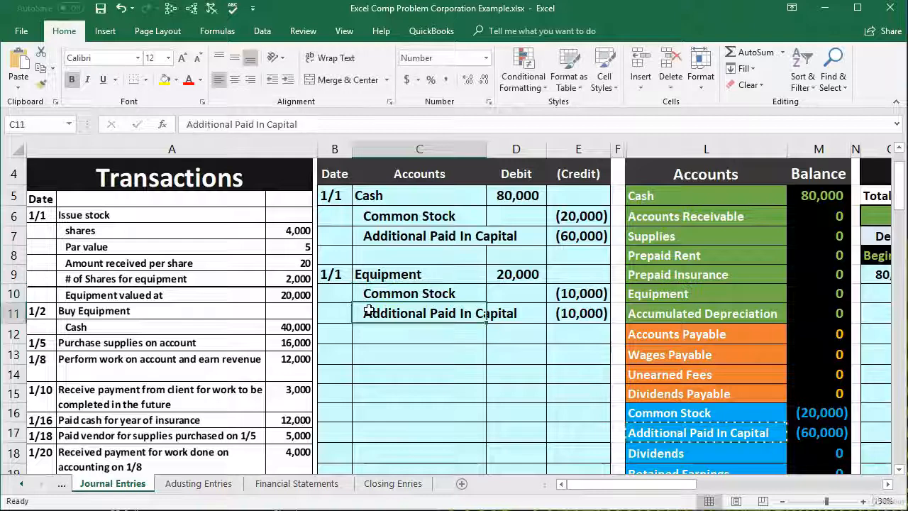
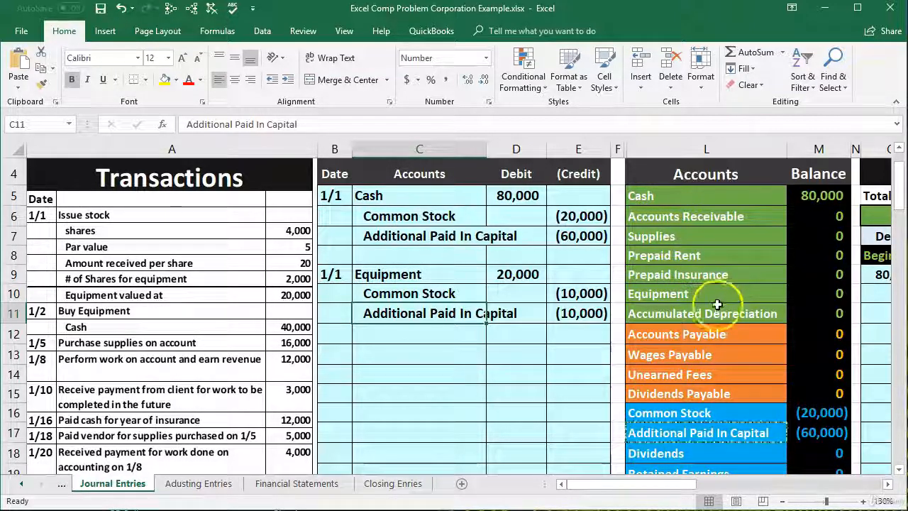
Post the 1/1 Equipment debit to the Equipment ledger by linking W9 to D9 with the formula =D9
click(404, 274)
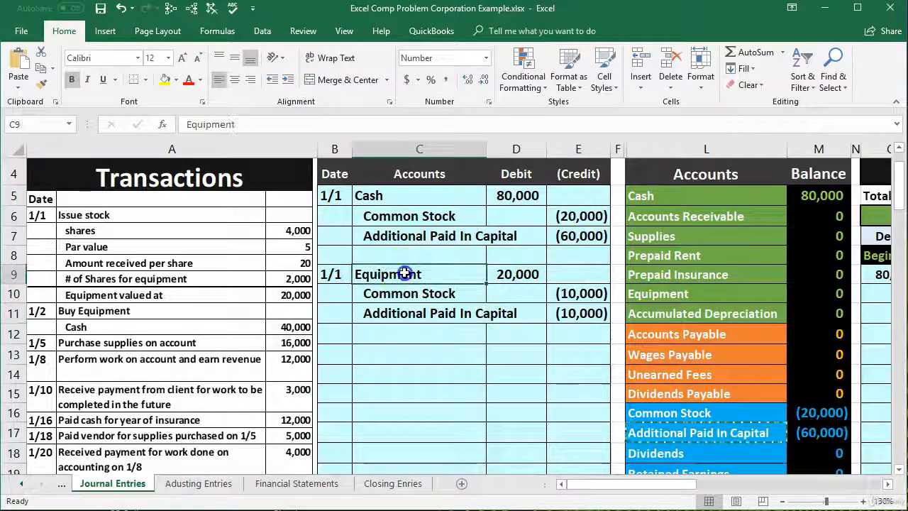
drag(404, 274, 503, 274)
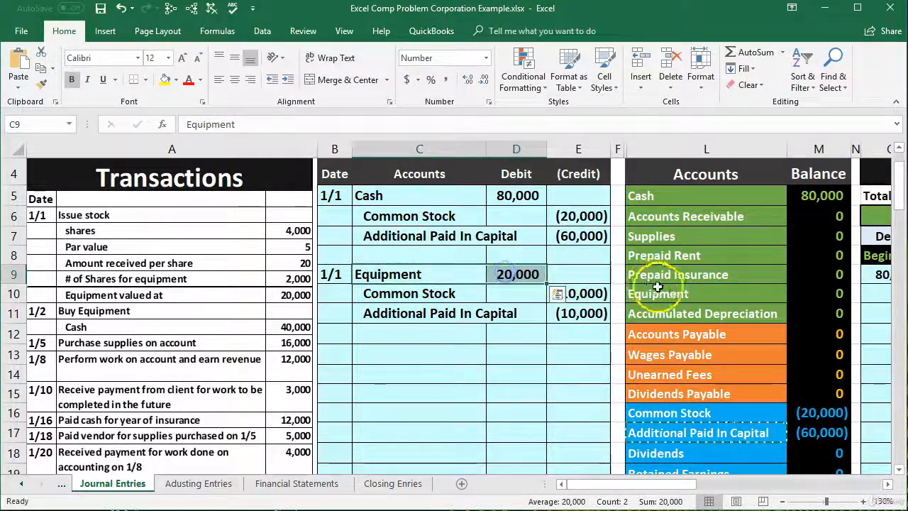
drag(658, 286, 810, 296)
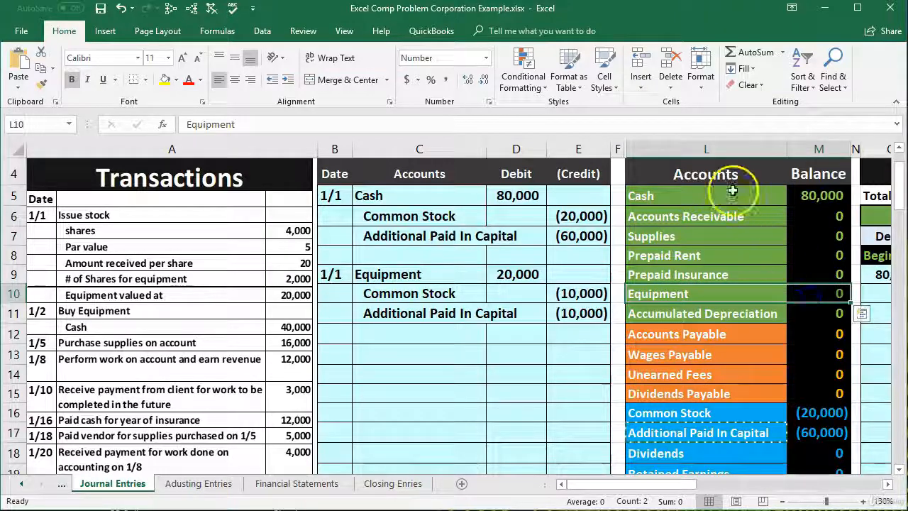
click(756, 288)
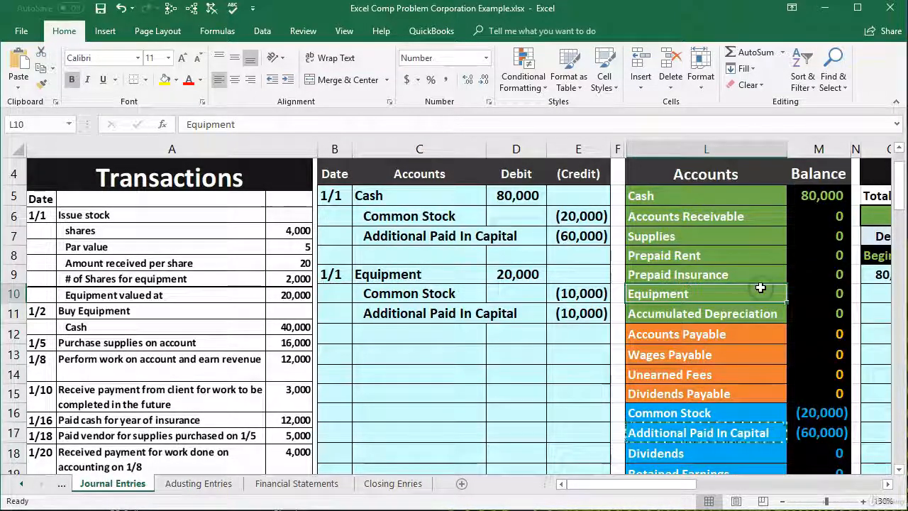
key(Right)
key(Right)
key(Right)
key(Right)
key(Right)
key(Right)
key(Right)
key(Right)
key(Right)
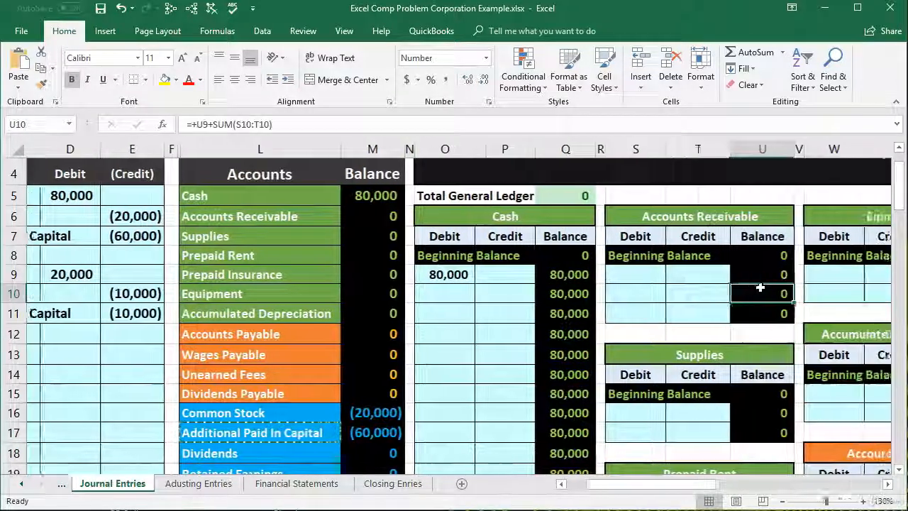
key(Right)
key(Right)
key(Right)
key(Right)
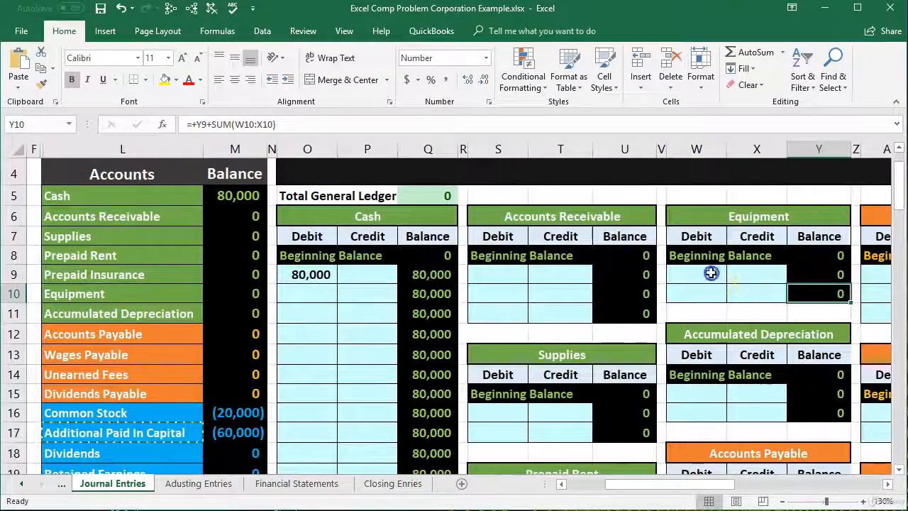
click(712, 273)
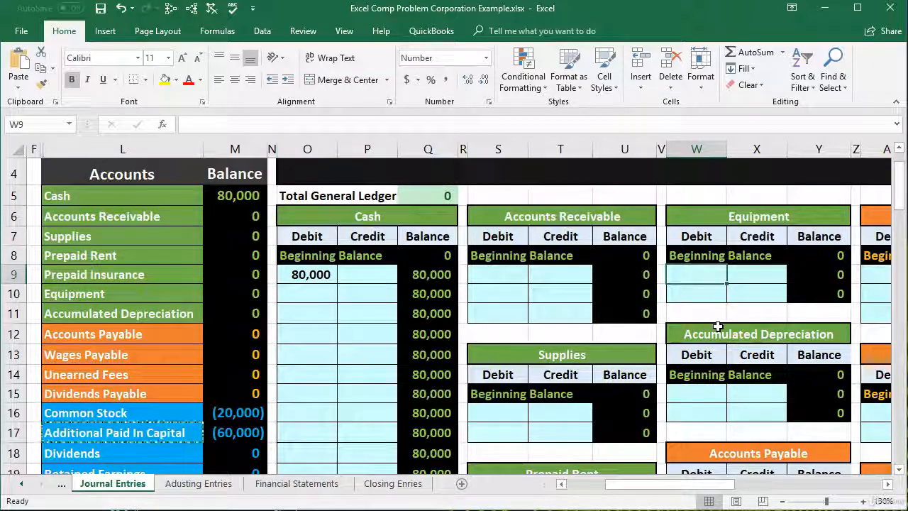
text(=)
key(Left)
key(Left)
key(Left)
key(Left)
key(Left)
key(Left)
key(Left)
key(Left)
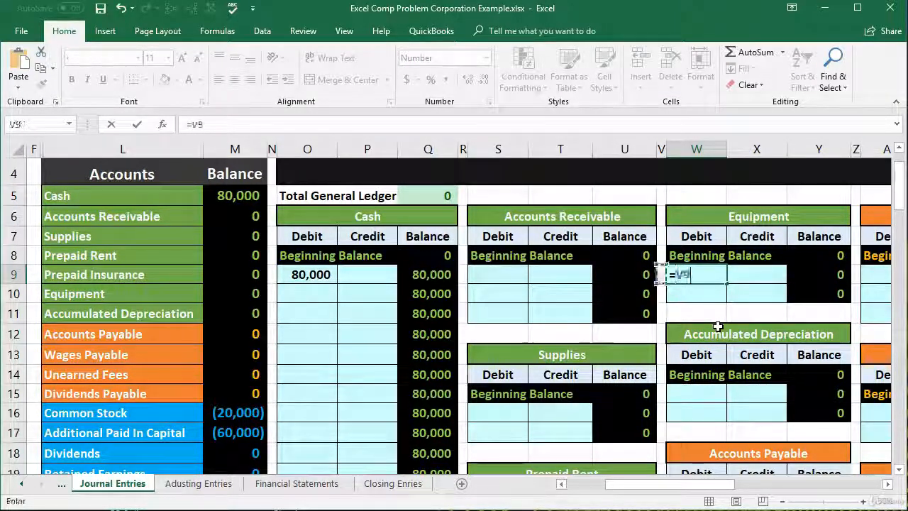
key(Left)
key(Left)
key(Left)
key(Left)
key(Left)
key(Left)
key(Left)
key(Left)
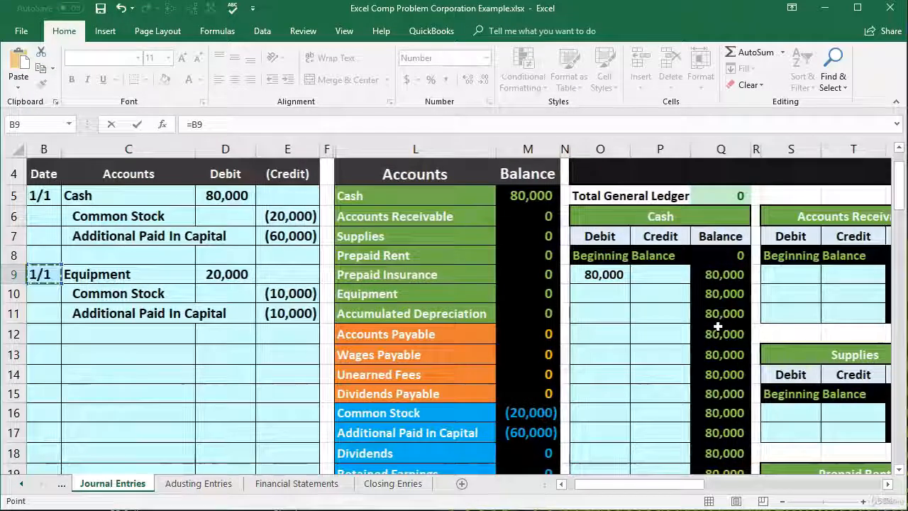
key(Right)
key(Right)
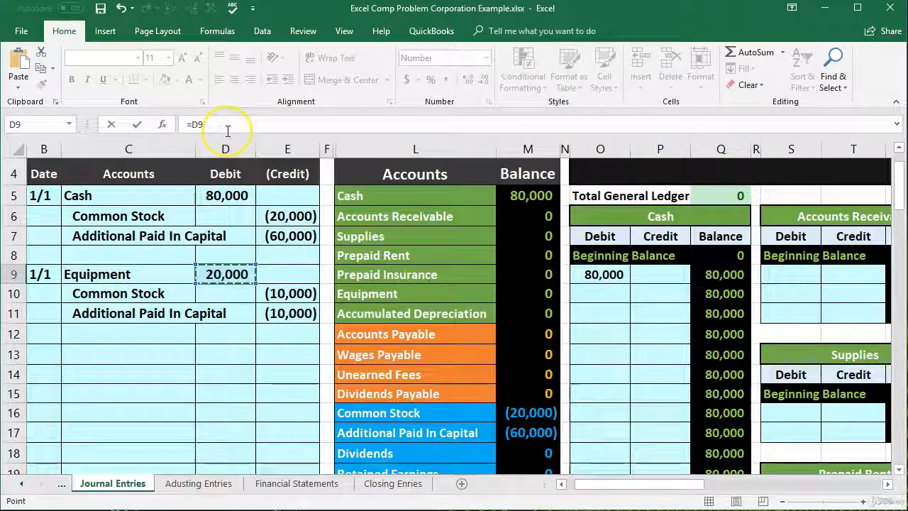
key(Return)
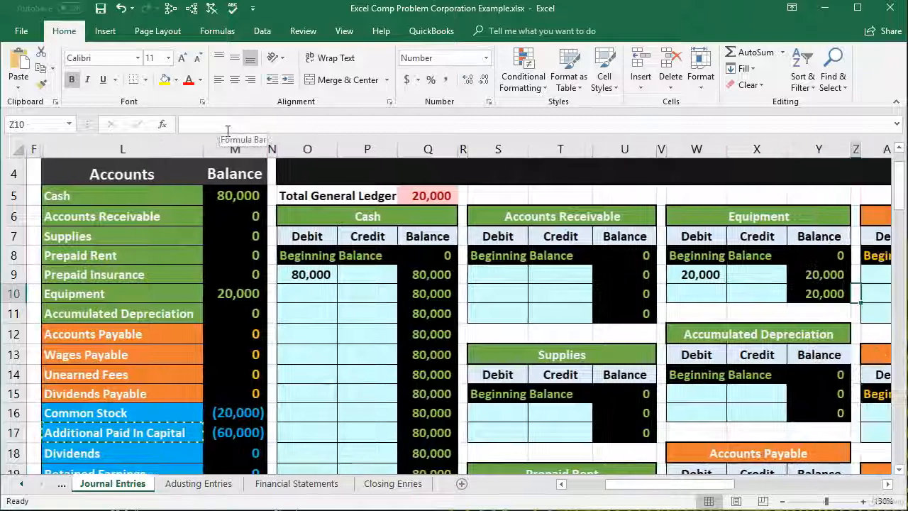
Inspect the posting formula in the Equipment ledger's debit cell W9
key(Up)
key(Right)
key(Left)
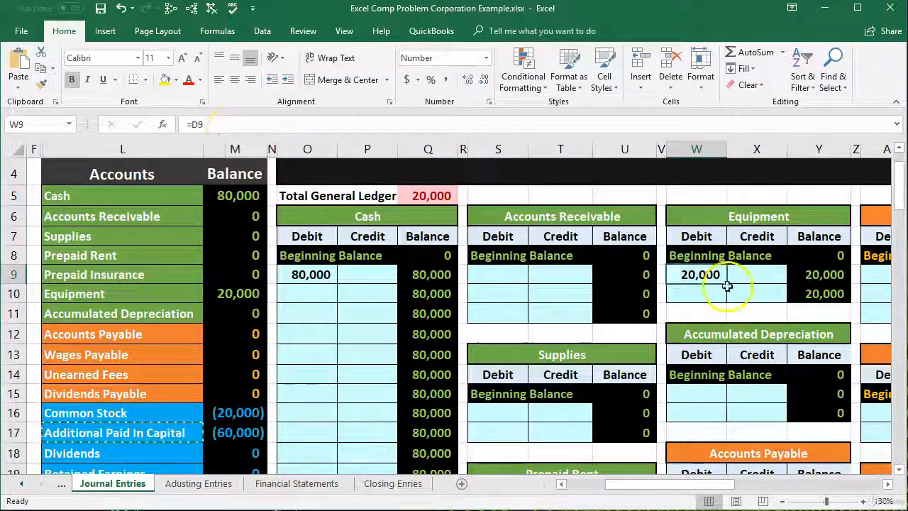
double_click(688, 269)
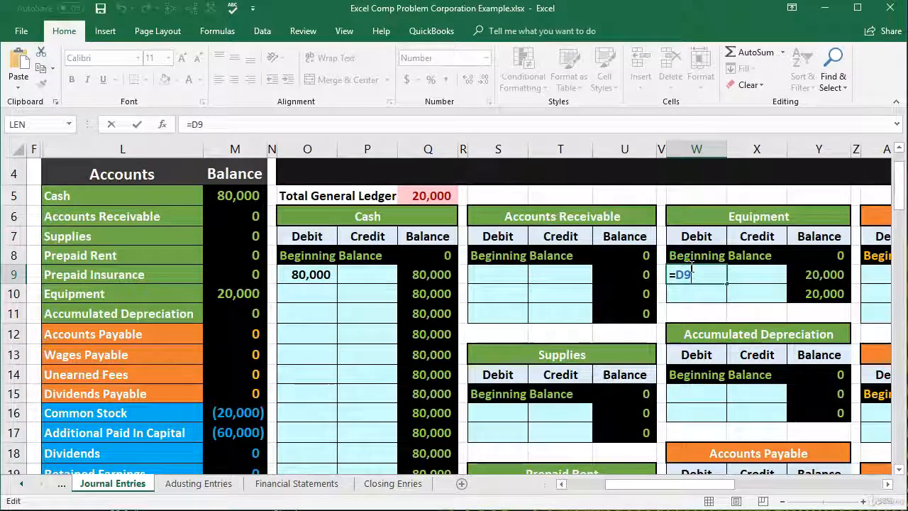
key(Return)
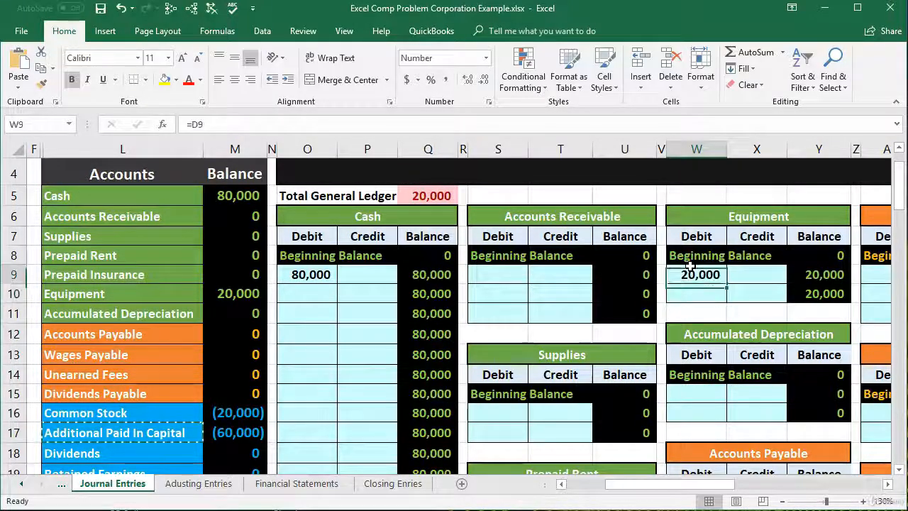
Check the Equipment balance in M10 and the total debits less credits in M27 of the trial balance
key(Right)
key(Right)
key(Down)
key(Left)
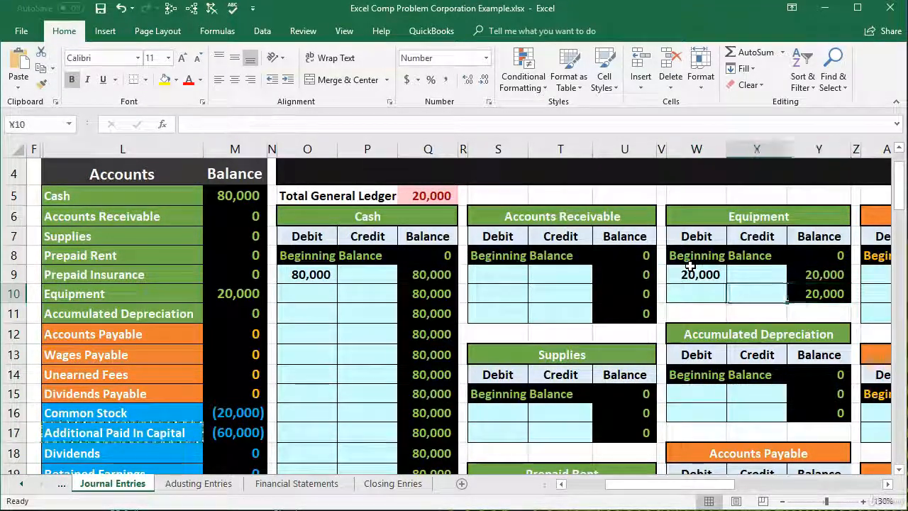
key(Left)
key(Left)
key(Left)
key(Left)
key(Left)
key(Left)
key(Left)
key(Left)
key(Left)
key(Left)
key(Left)
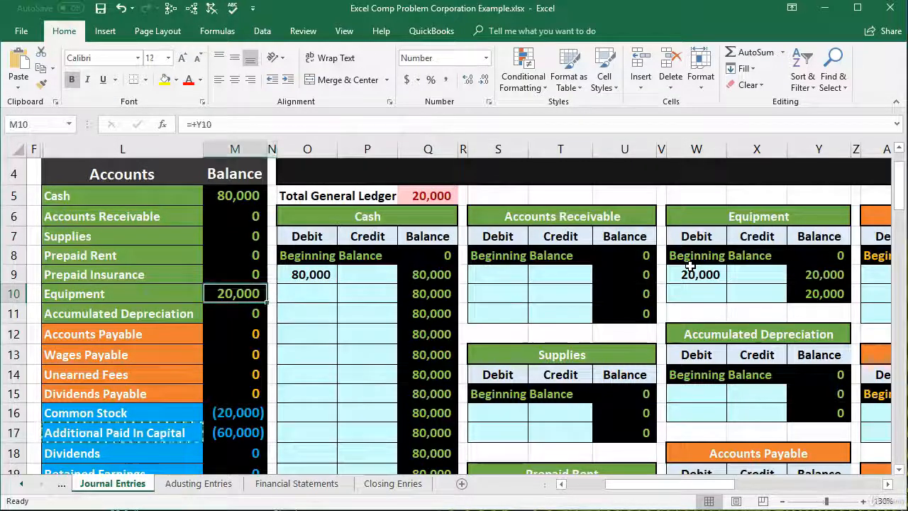
scroll(284, 391, down, 3)
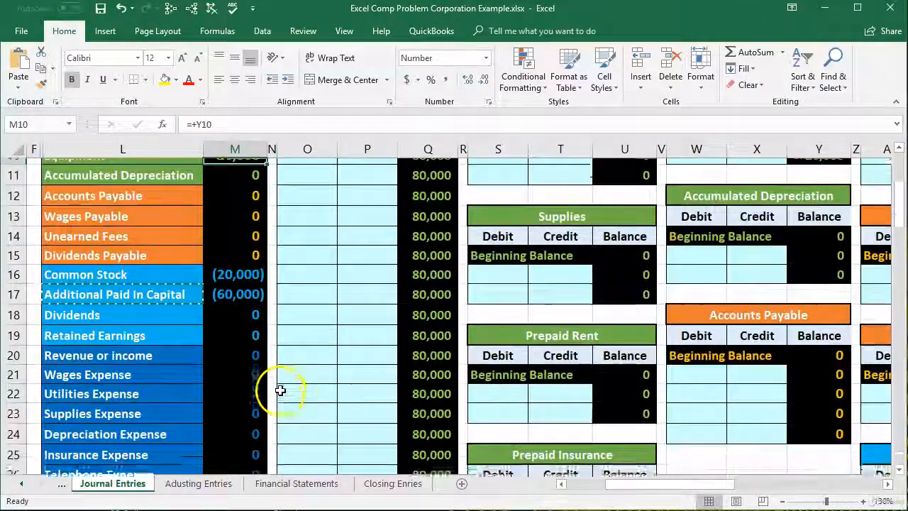
scroll(280, 391, down, 2)
click(251, 388)
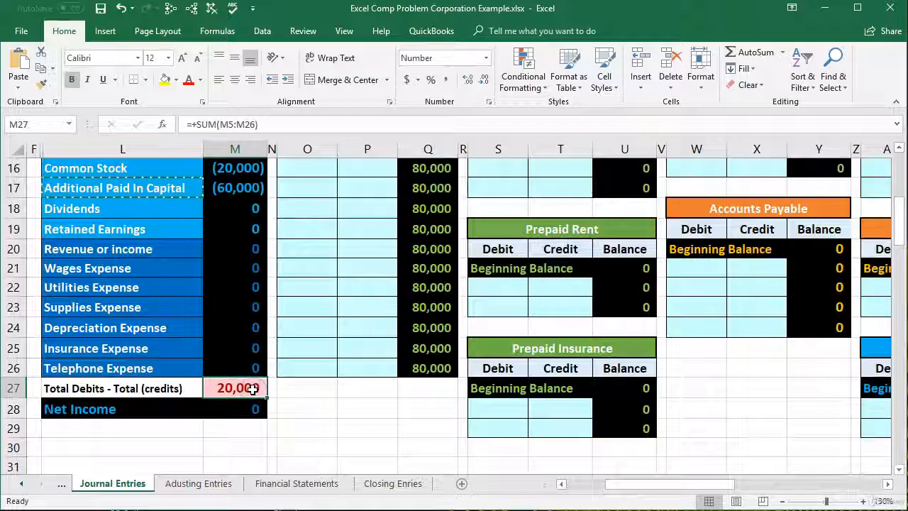
Examine the accounting equation figures for assets, liabilities and equity above the trial balance
key(Home)
scroll(252, 392, up, 4)
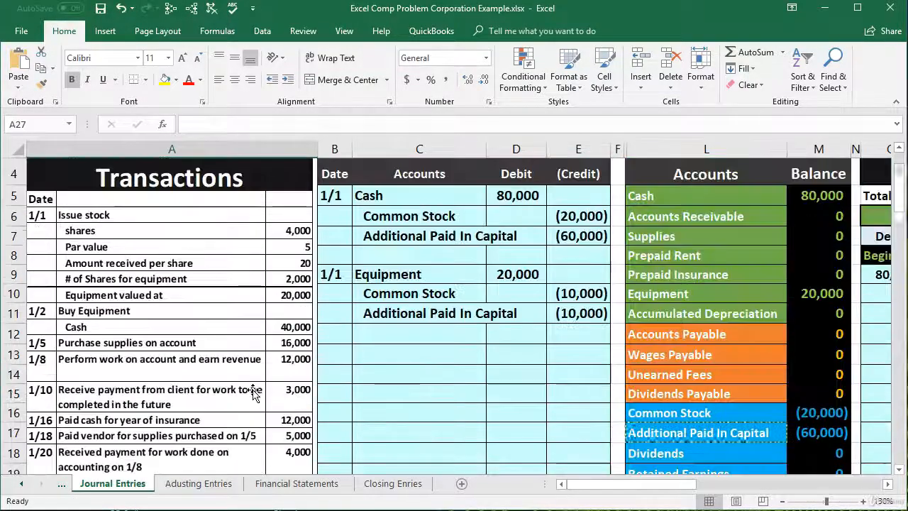
click(364, 216)
scroll(365, 216, up, 1)
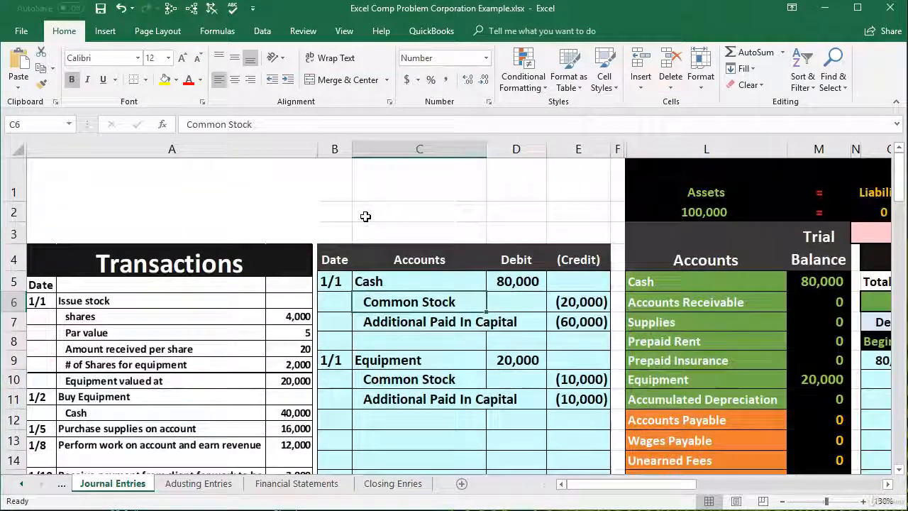
click(380, 213)
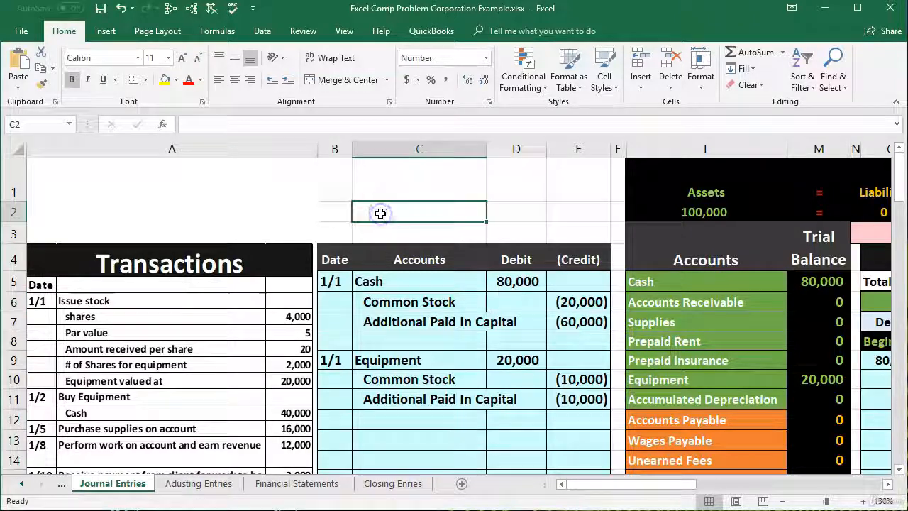
key(Right)
key(Right)
key(Right)
key(Right)
key(Right)
key(Right)
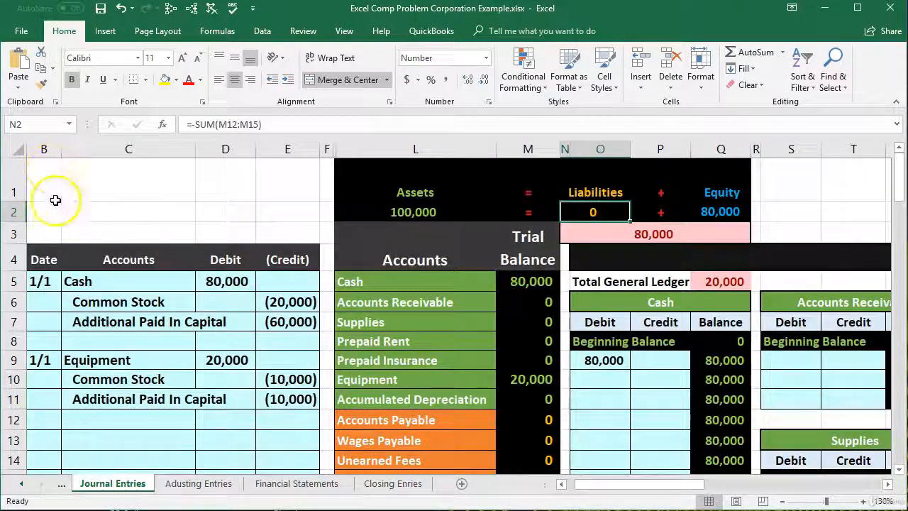
Freeze the panes at F1 so the journal entry columns B to E stay in view while scrolling sideways
click(328, 172)
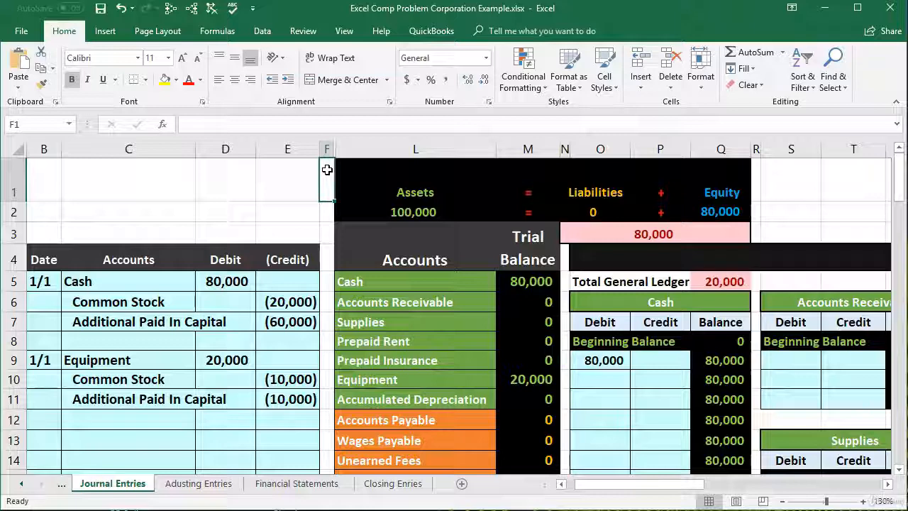
click(348, 37)
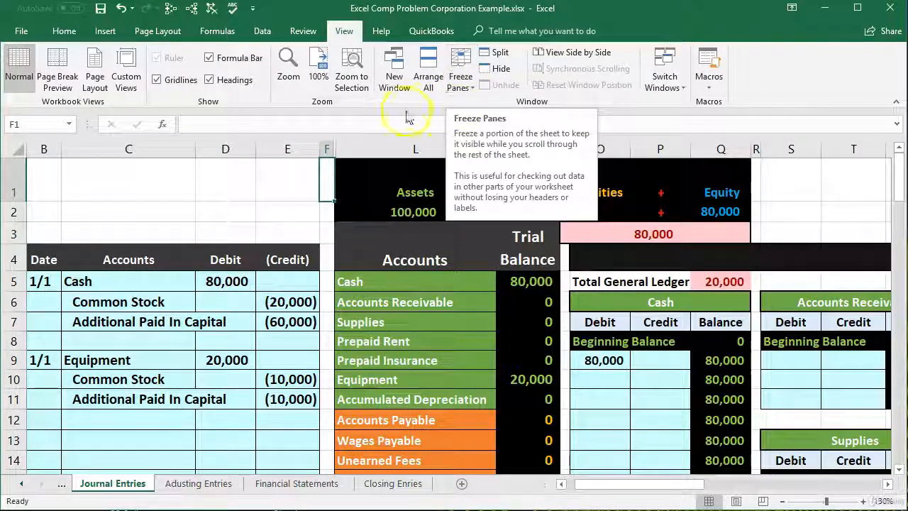
click(462, 78)
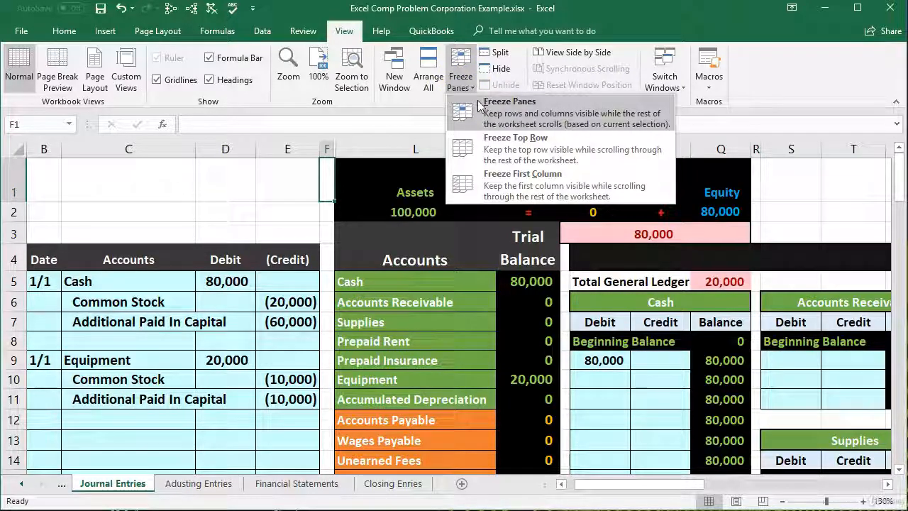
click(481, 106)
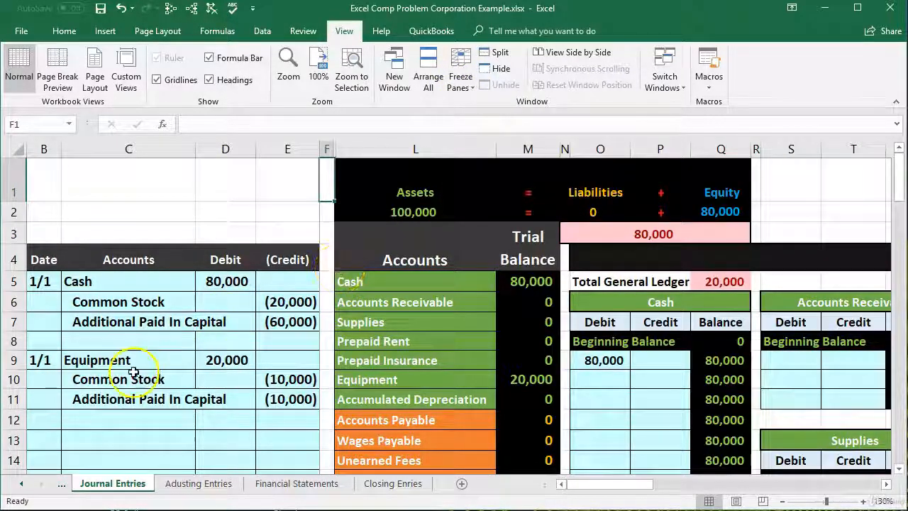
Examine the second 1/1 entry's Common Stock credit in row 10 and the Common Stock line in row 16 of the trial balance
drag(125, 378, 274, 380)
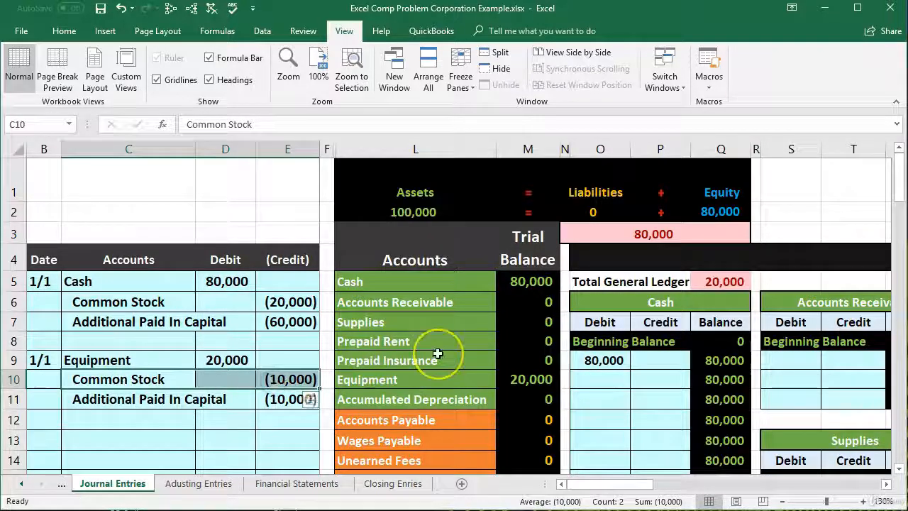
scroll(438, 353, down, 1)
scroll(438, 353, down, 1)
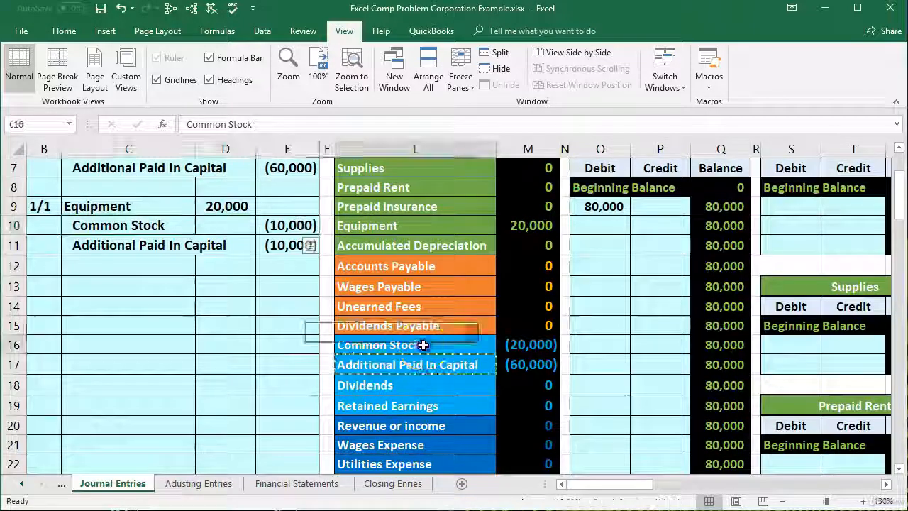
drag(422, 345, 523, 350)
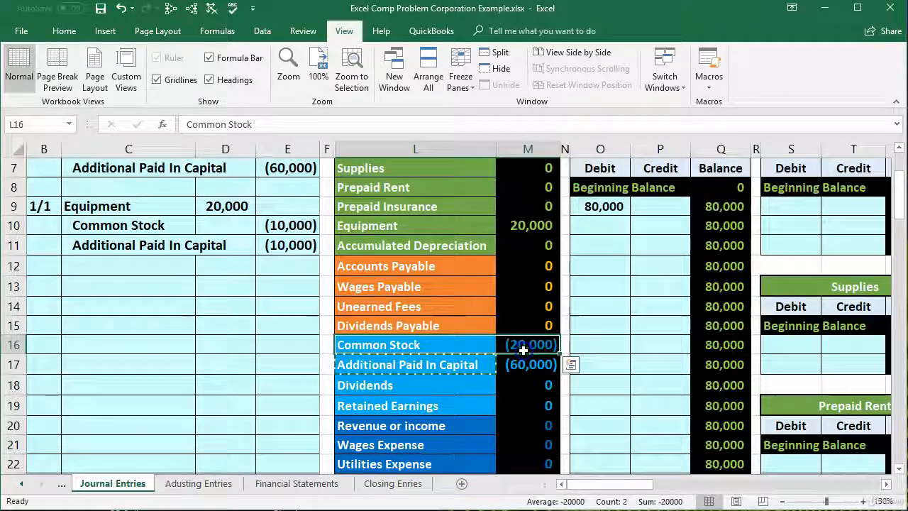
Post the equipment entry's Common Stock credit to the Common Stock ledger by entering =E10 in credit cell AB29
scroll(535, 283, up, 1)
click(538, 282)
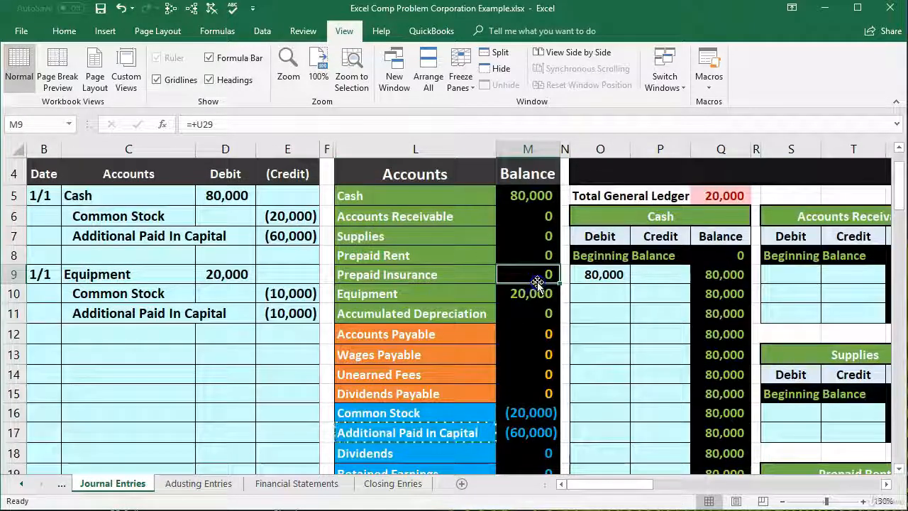
key(Right)
key(Right)
key(Right)
key(Right)
key(Right)
key(Right)
key(Right)
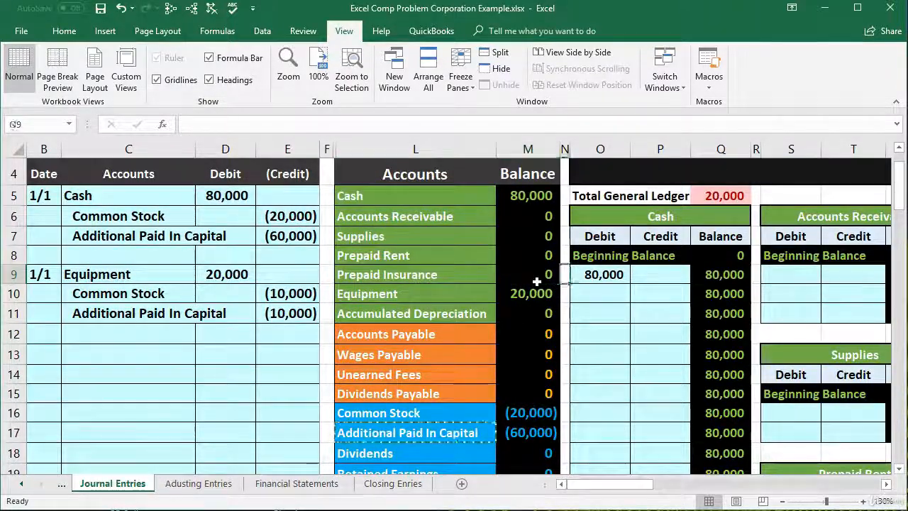
key(Right)
key(Right)
key(Right)
key(Right)
key(Right)
key(Right)
key(Right)
key(Right)
key(Right)
key(Right)
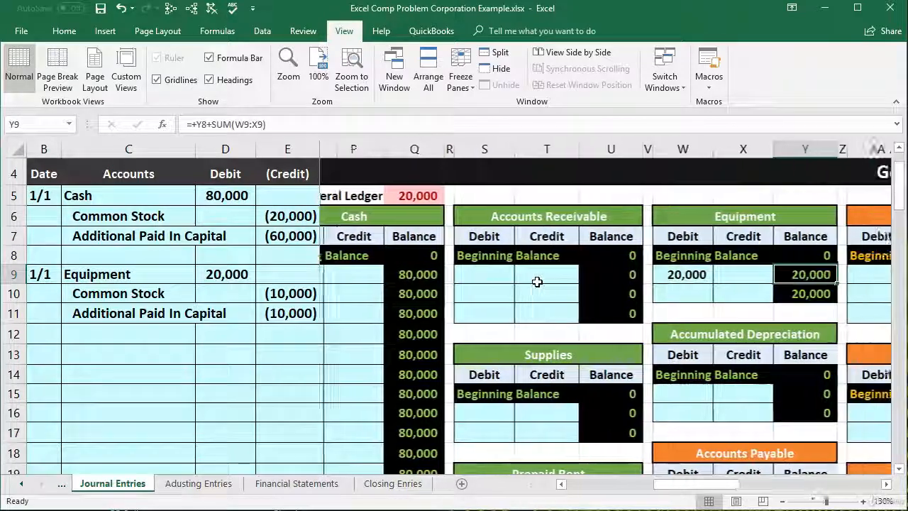
key(Right)
key(Right)
key(Right)
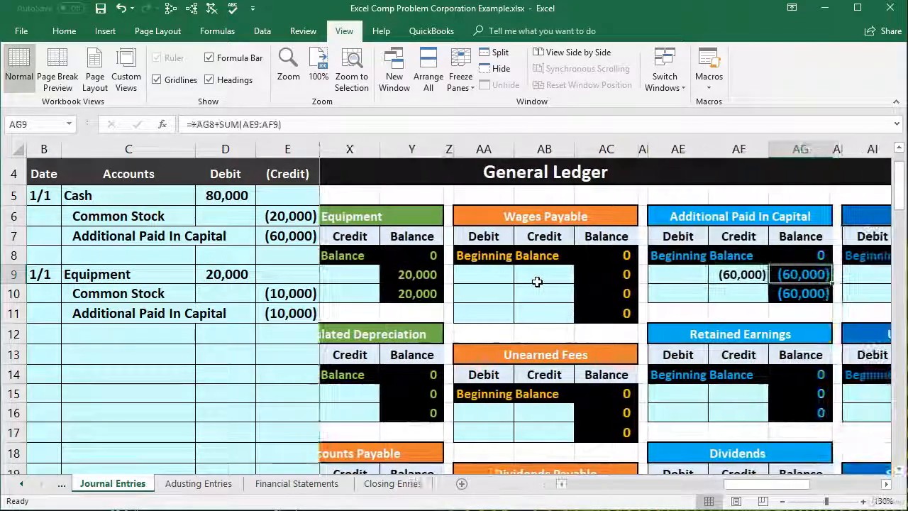
scroll(537, 281, down, 2)
scroll(537, 282, down, 3)
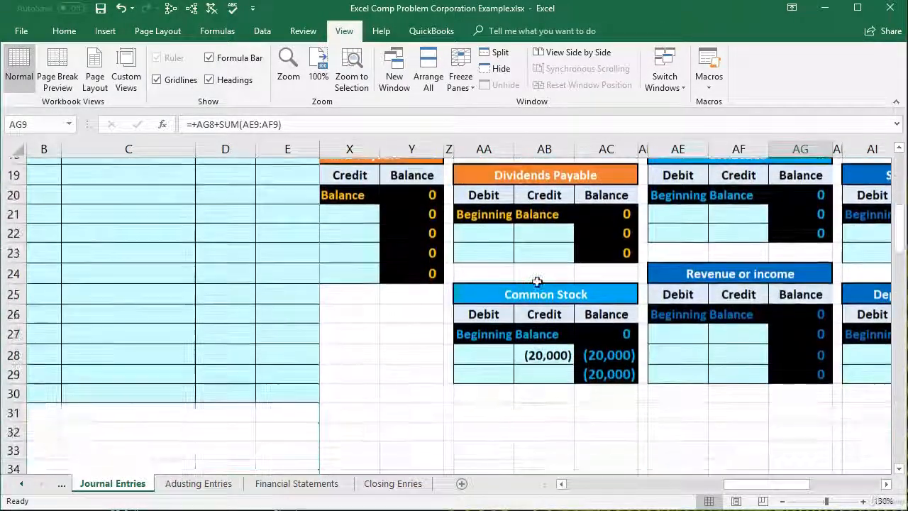
click(543, 365)
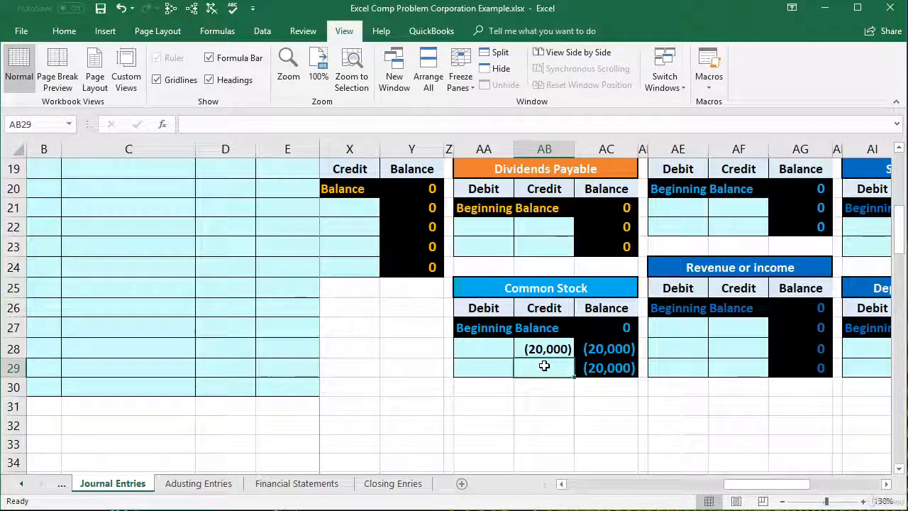
scroll(544, 365, up, 1)
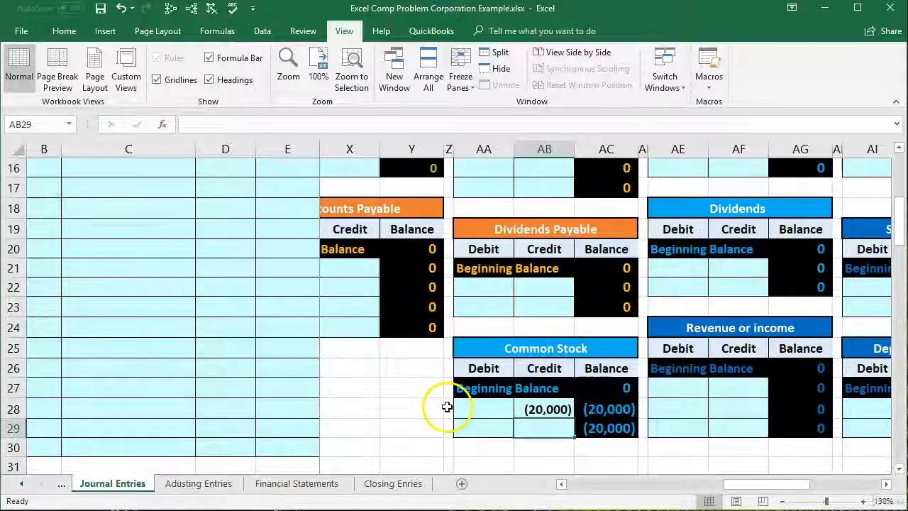
scroll(555, 433, down, 1)
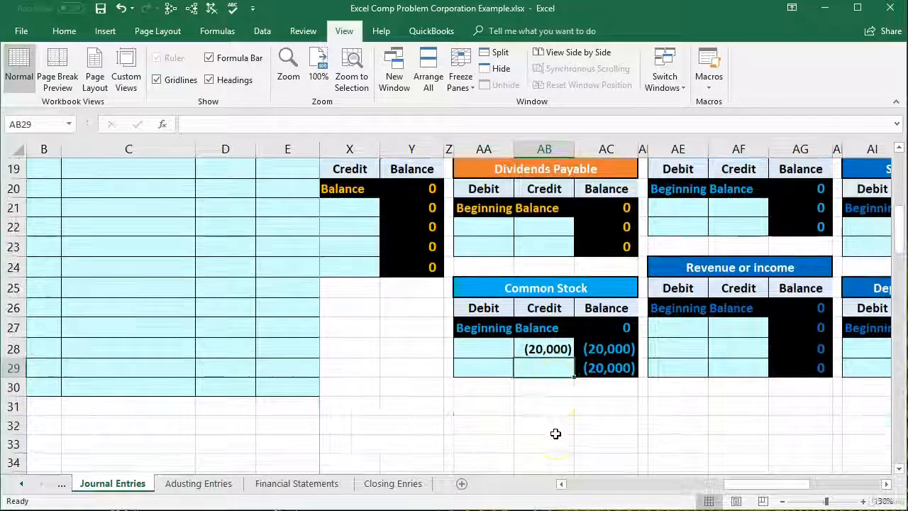
text(=)
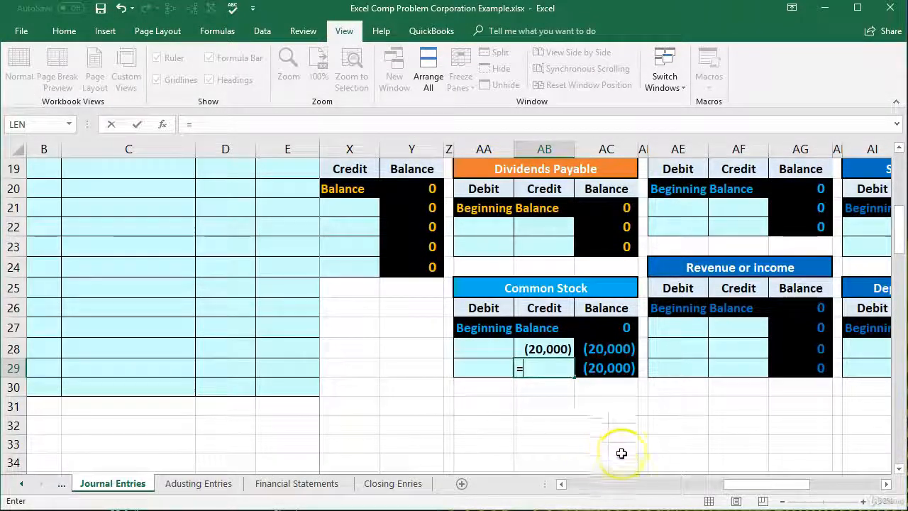
drag(740, 484, 721, 487)
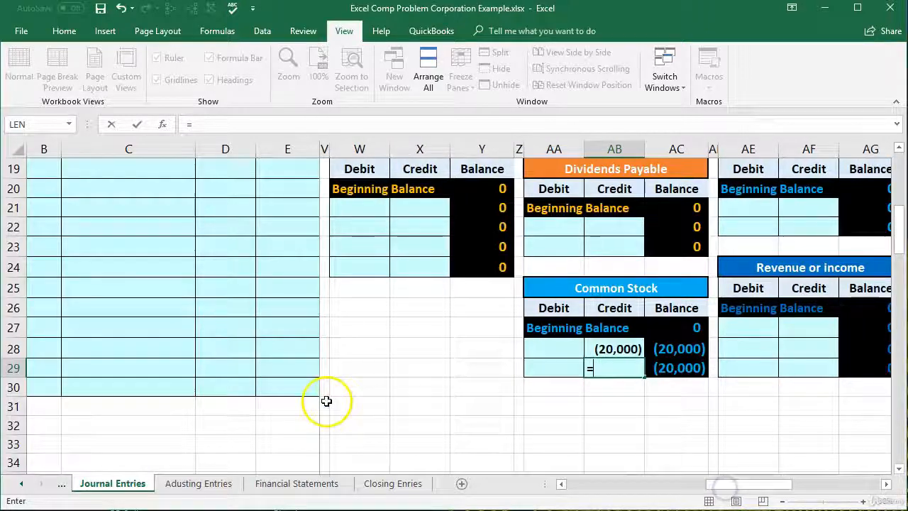
scroll(227, 407, up, 2)
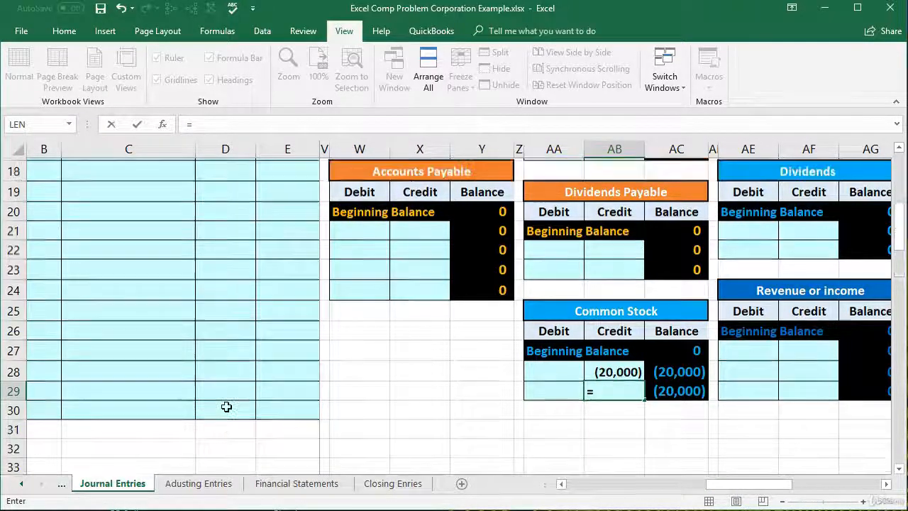
scroll(234, 335, up, 2)
scroll(235, 334, up, 1)
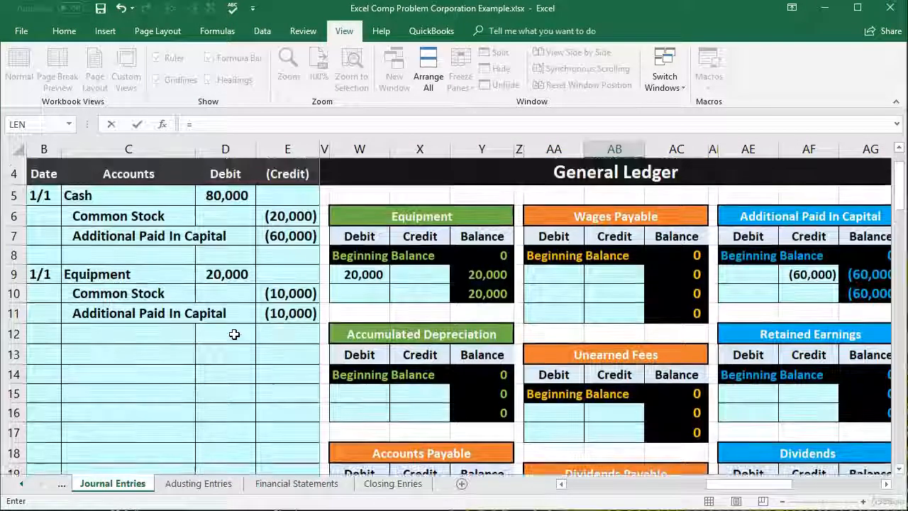
click(293, 293)
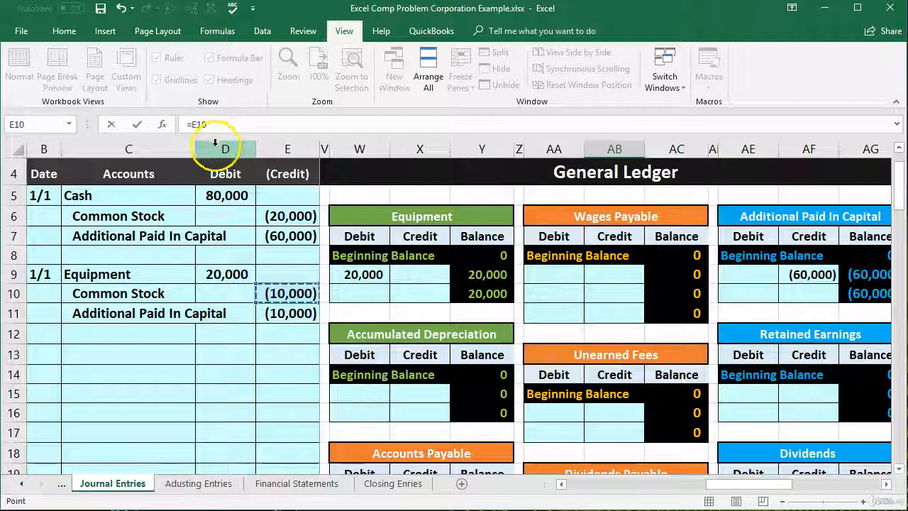
key(Return)
Inspect the posting formula in the Common Stock ledger's credit cell AB29
click(628, 429)
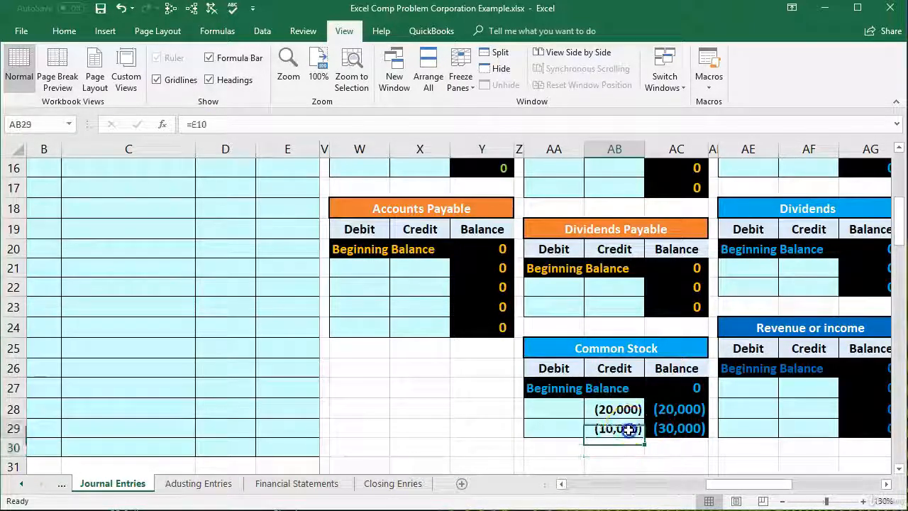
double_click(629, 429)
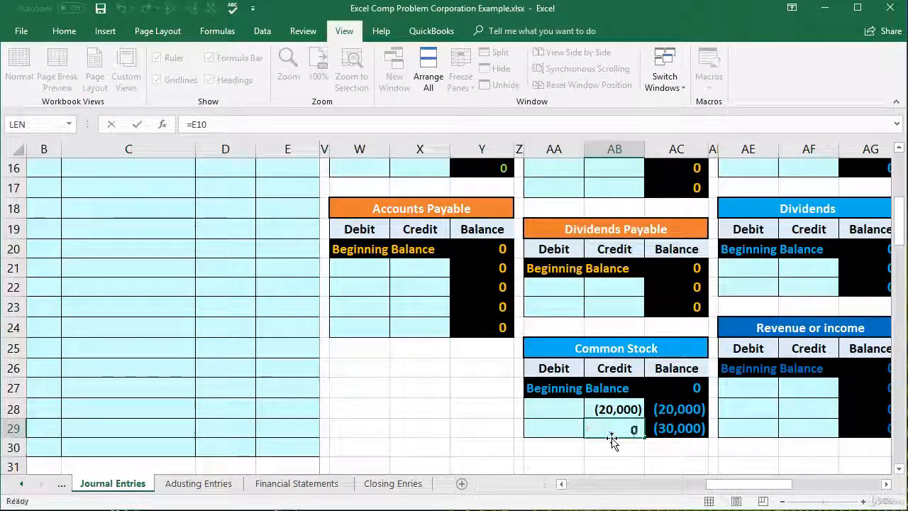
key(Escape)
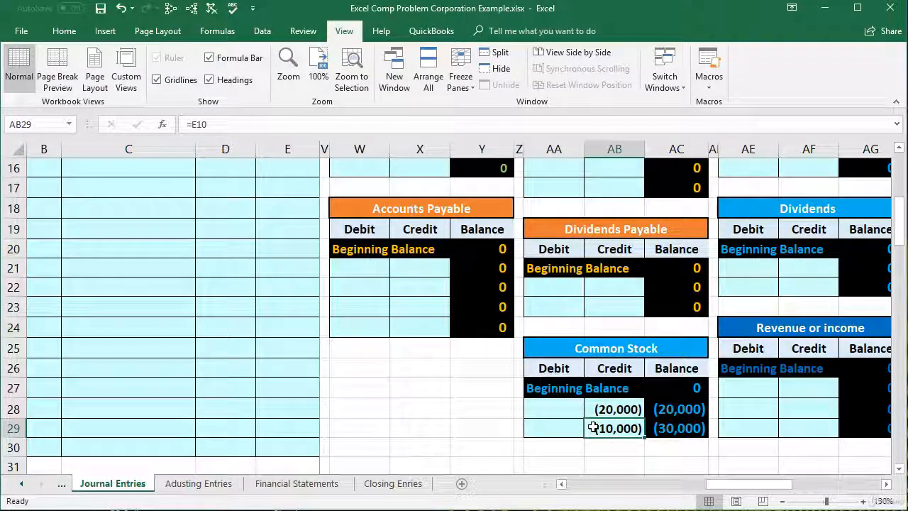
Check the total debits less credits in M27 and the Additional Paid In Capital line of the equipment entry in row 11
click(296, 255)
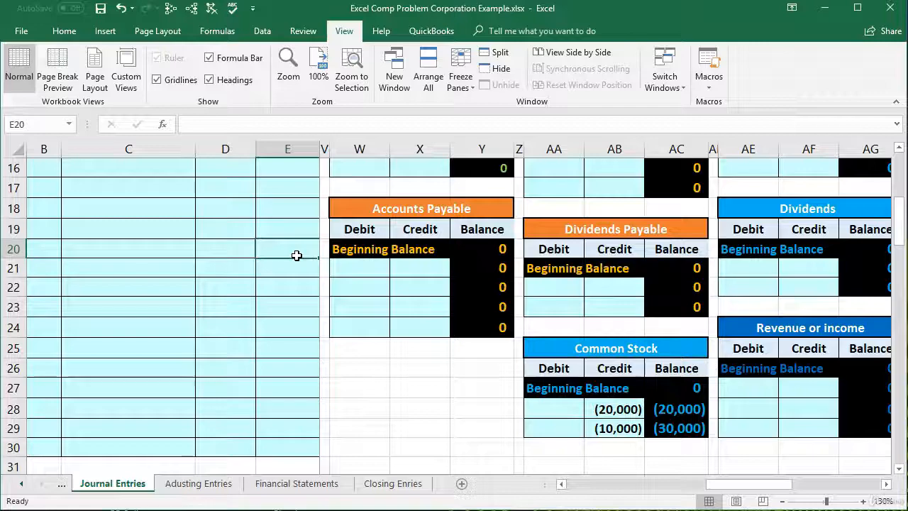
key(Right)
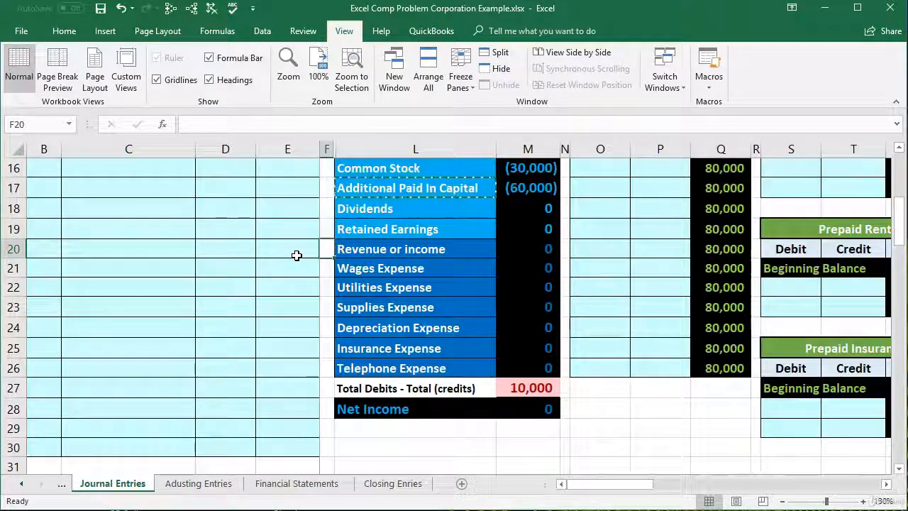
click(518, 383)
scroll(518, 399, up, 2)
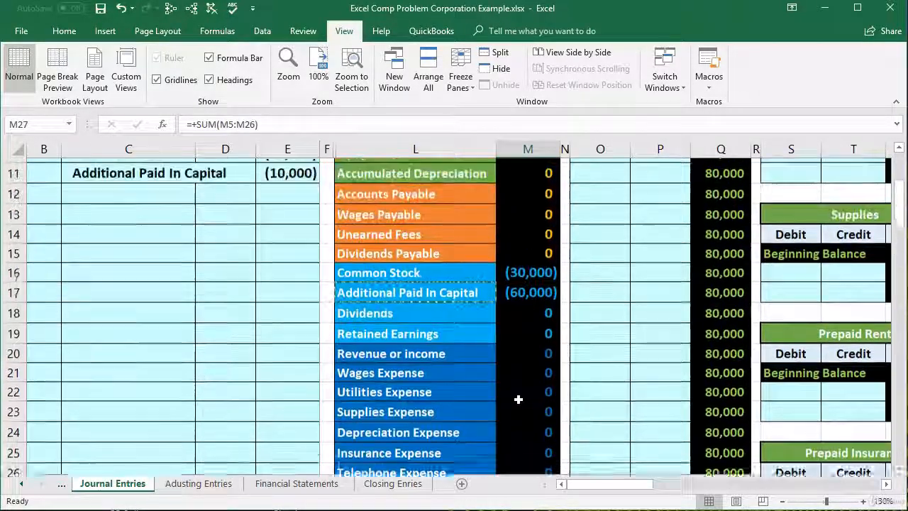
scroll(518, 399, up, 2)
drag(163, 245, 282, 246)
scroll(384, 333, up, 1)
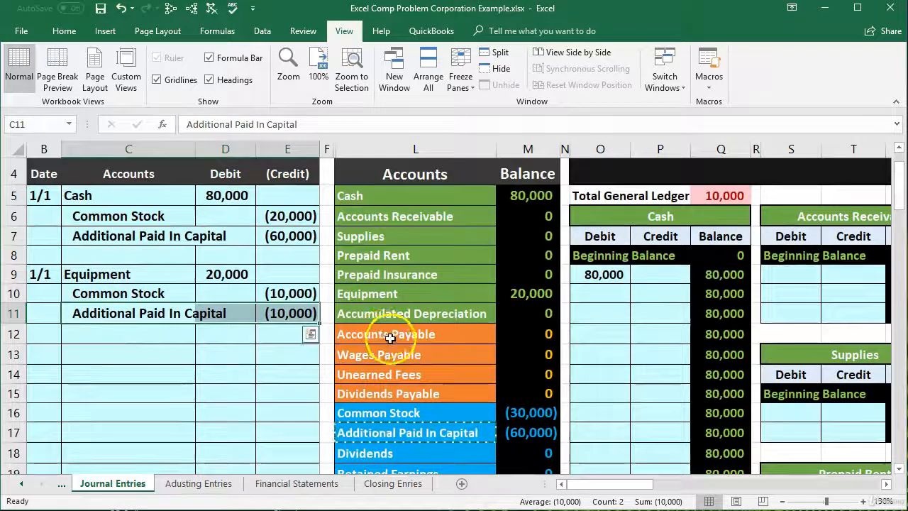
Compare the Common Stock balance in M16 with the sum of the journal credits in E6 and E10
click(498, 413)
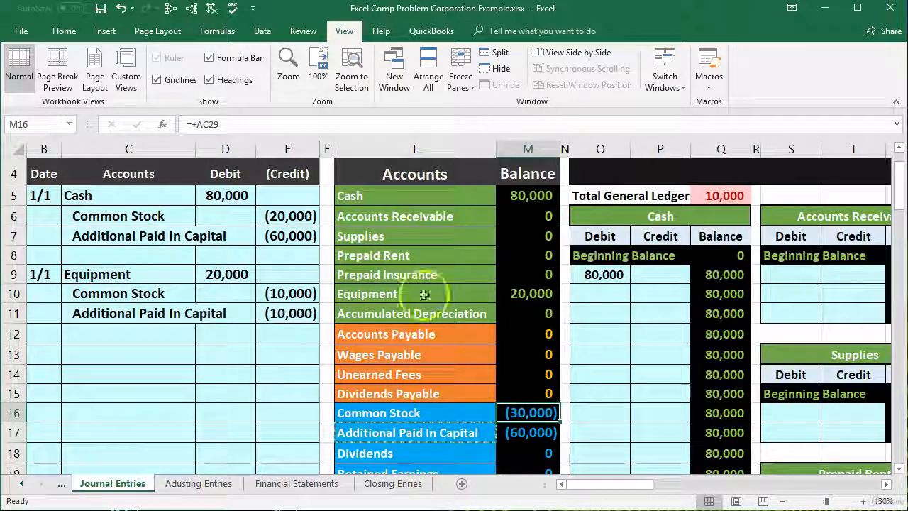
click(301, 215)
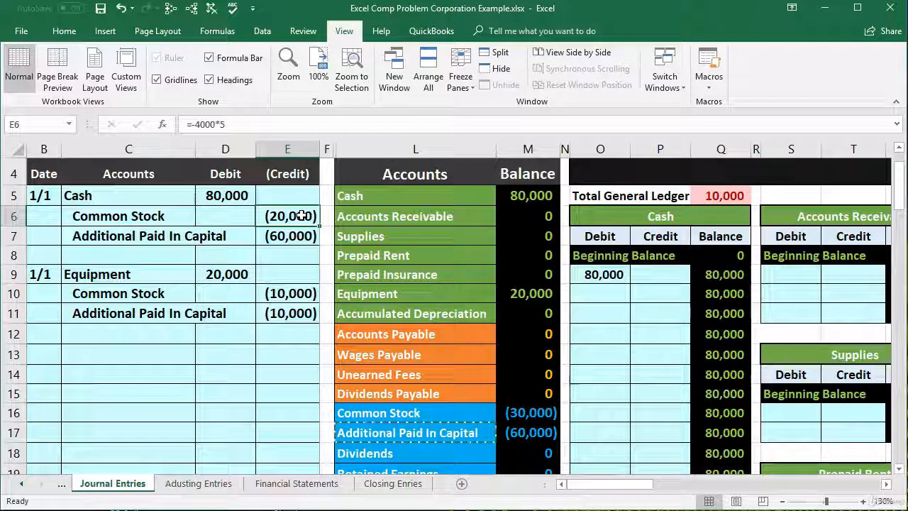
ctrl+click(293, 293)
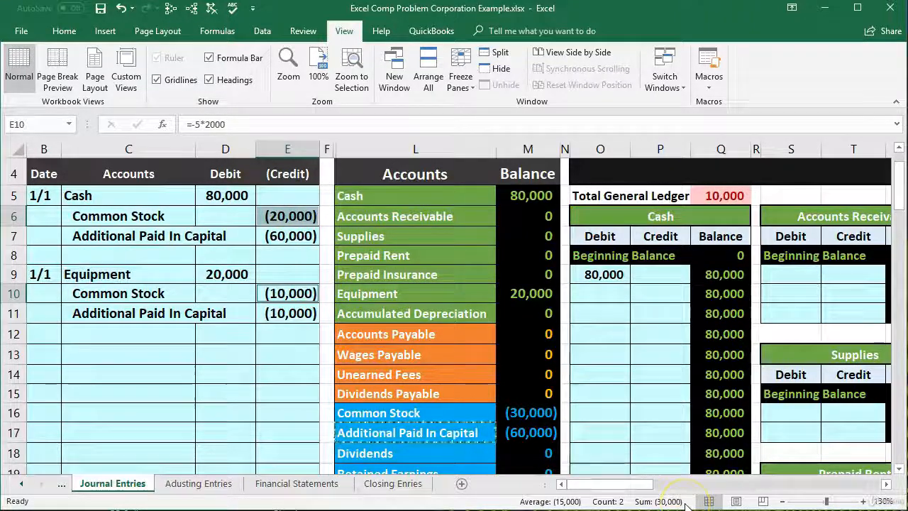
click(188, 376)
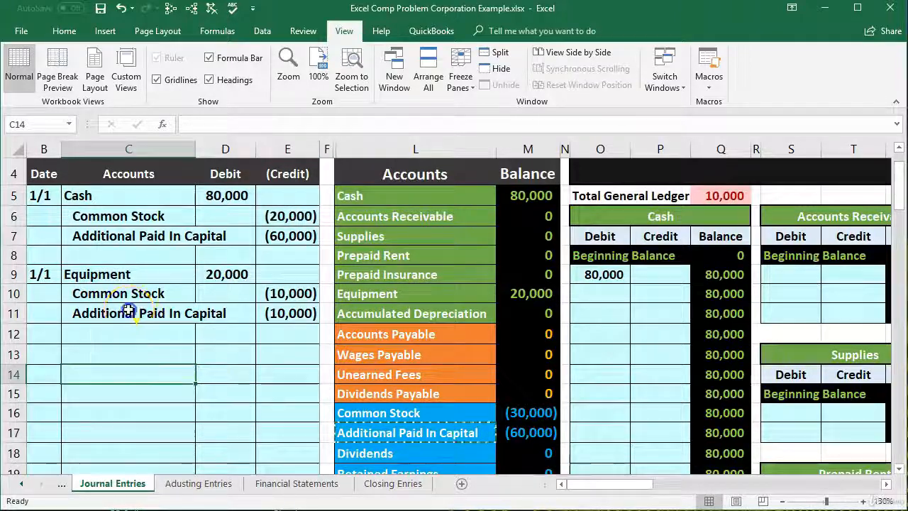
Post the equipment entry's Additional Paid In Capital credit to its ledger by entering =E11 in credit cell AF10
drag(128, 310, 260, 311)
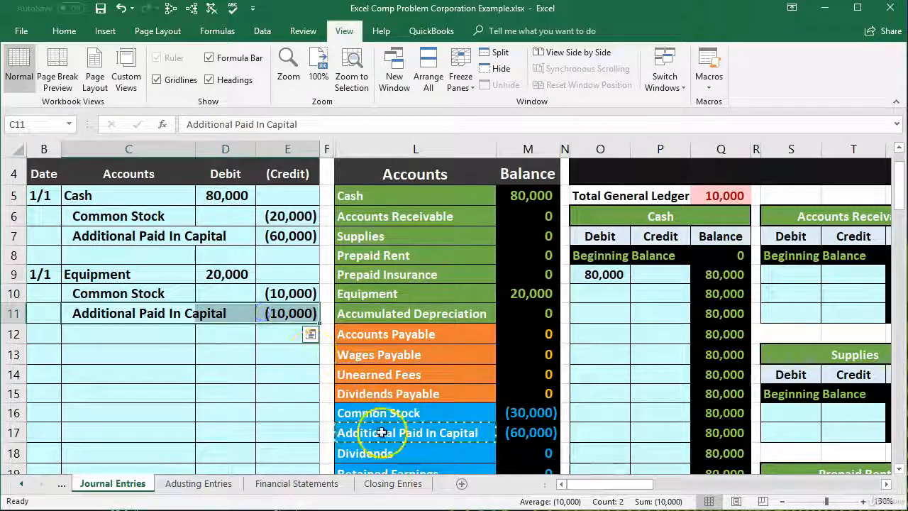
drag(382, 433, 514, 432)
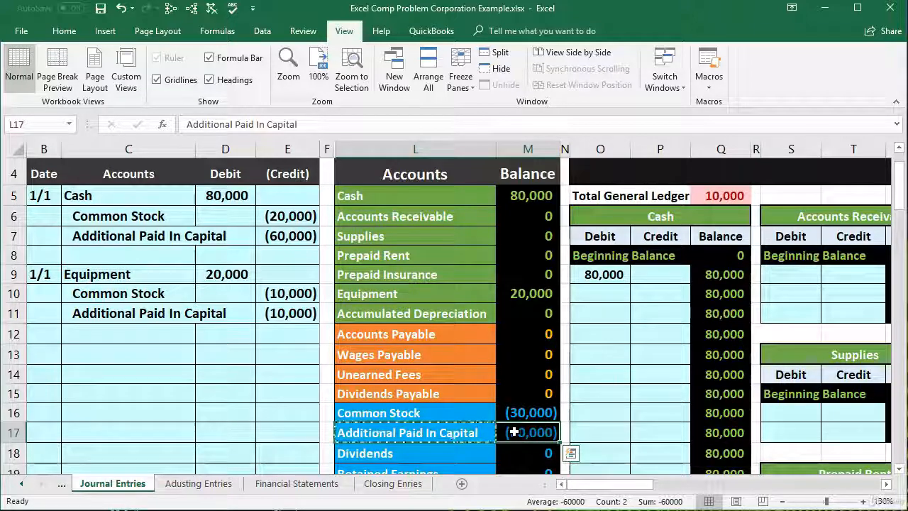
key(Right)
key(Right)
key(Right)
key(Right)
key(Right)
key(Right)
key(Right)
key(Right)
key(Right)
key(Right)
key(Right)
key(Right)
key(Right)
key(Right)
key(Right)
key(Right)
key(Right)
key(Right)
key(Right)
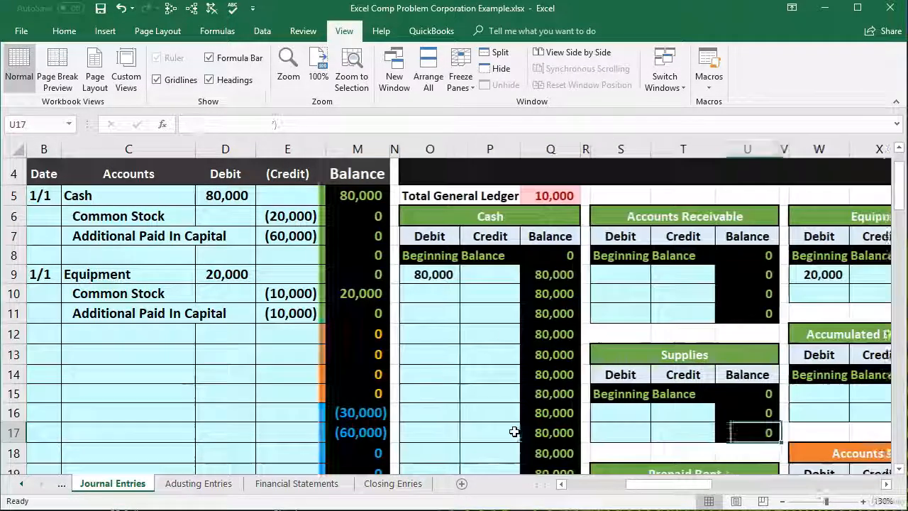
key(Right)
key(Right)
key(Right)
key(Right)
key(Right)
key(Right)
key(Right)
key(Right)
key(Right)
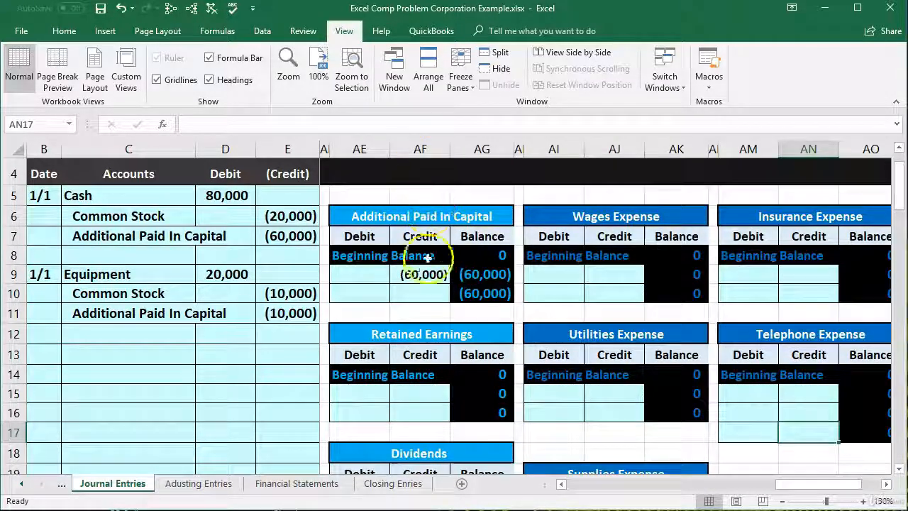
click(412, 287)
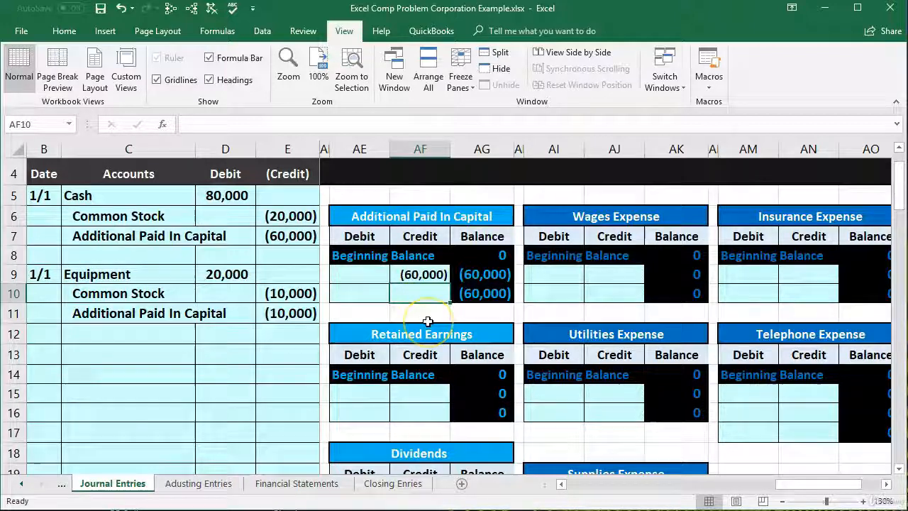
text(=)
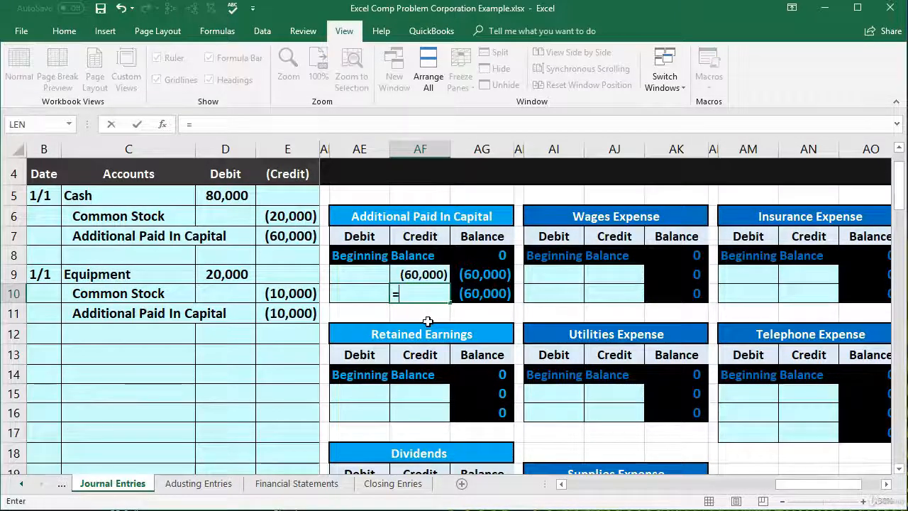
click(304, 314)
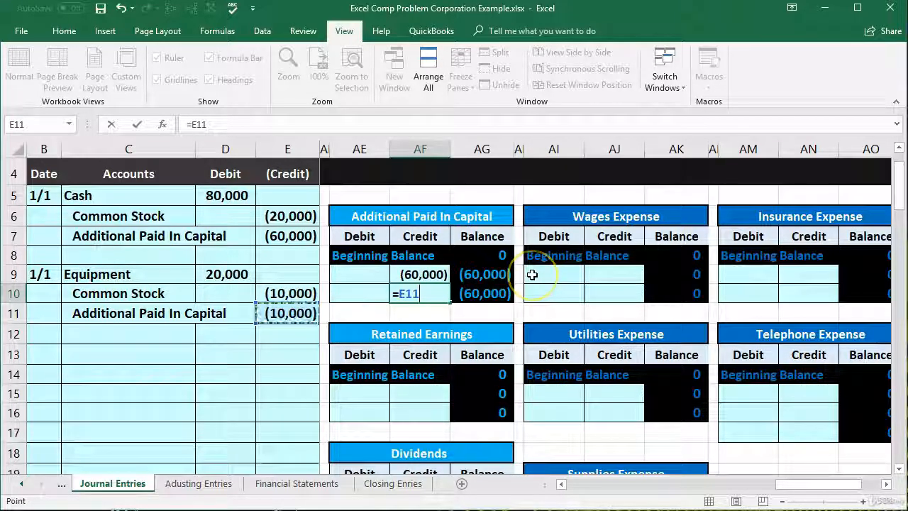
key(Return)
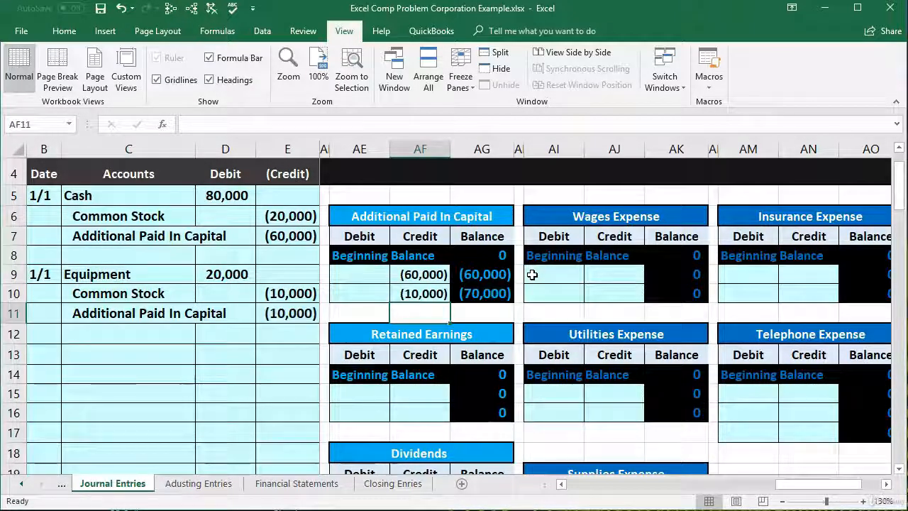
Check the Additional Paid In Capital balance in trial balance cell M17
click(517, 291)
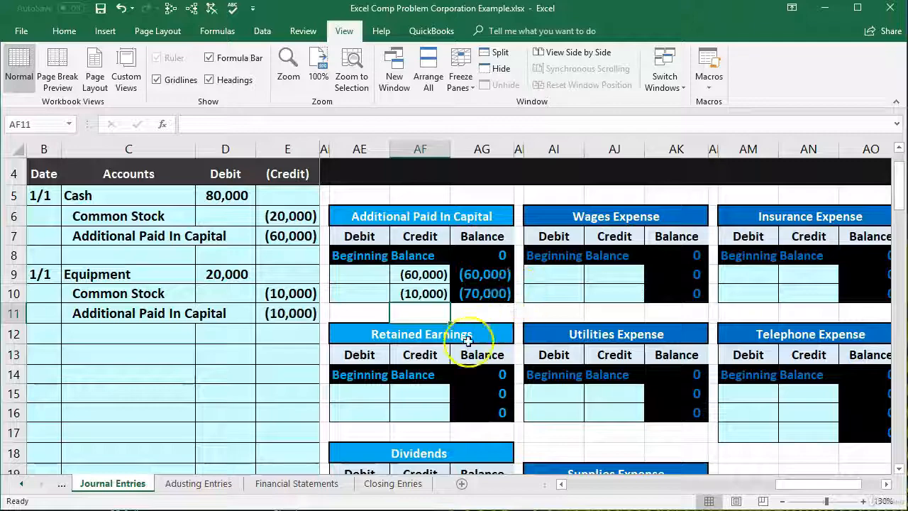
click(311, 335)
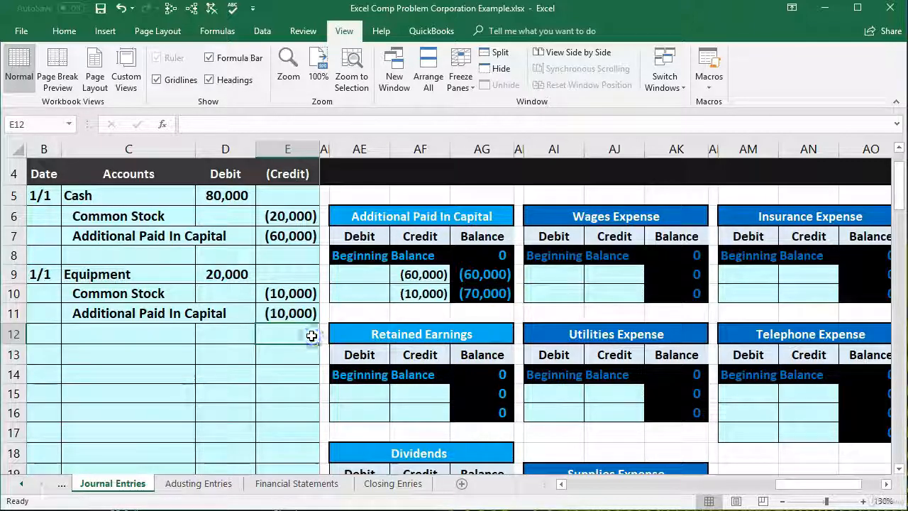
key(Right)
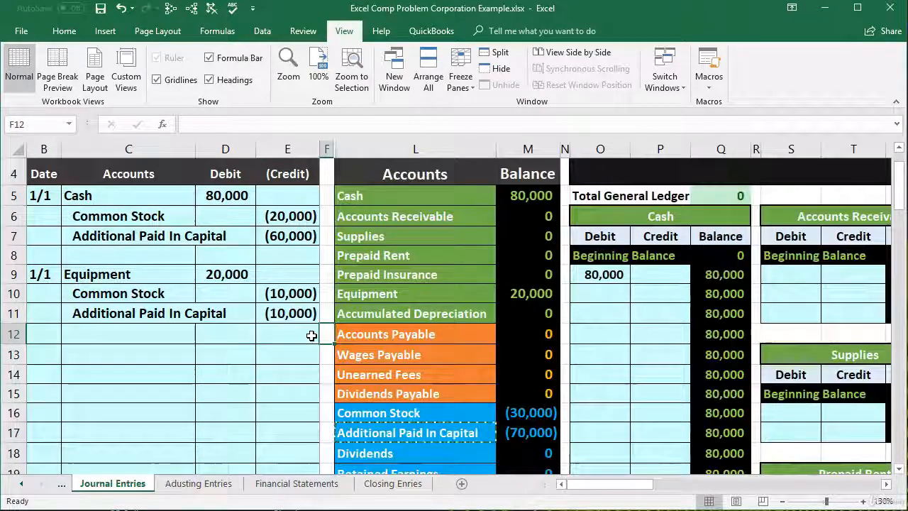
click(463, 396)
scroll(463, 396, down, 1)
click(524, 365)
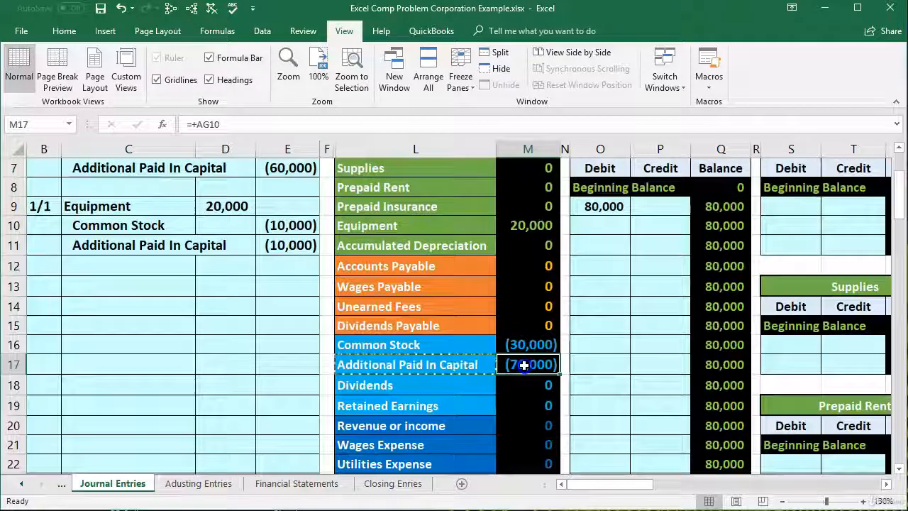
click(532, 392)
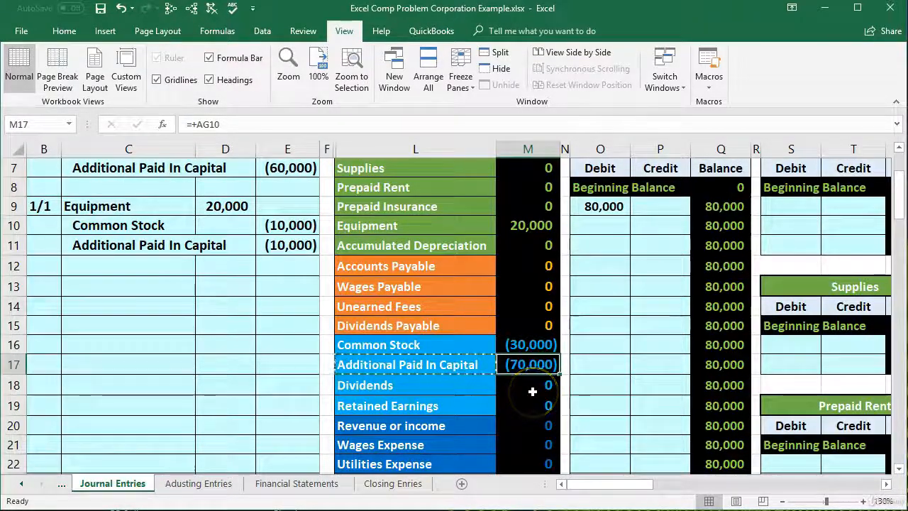
Compare the sum of the asset balances in M5:M10 with the sum of the Common Stock and Additional Paid In Capital balances in M16:M17
scroll(533, 392, up, 1)
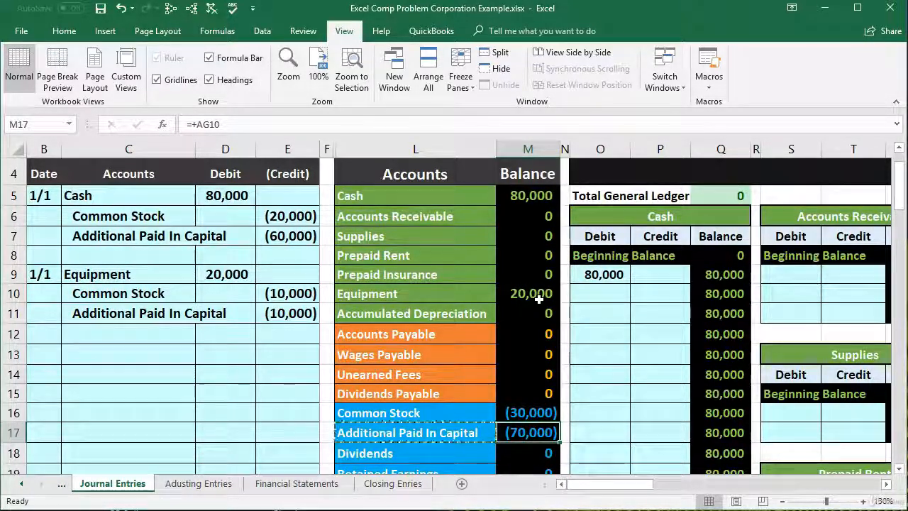
drag(517, 198, 513, 293)
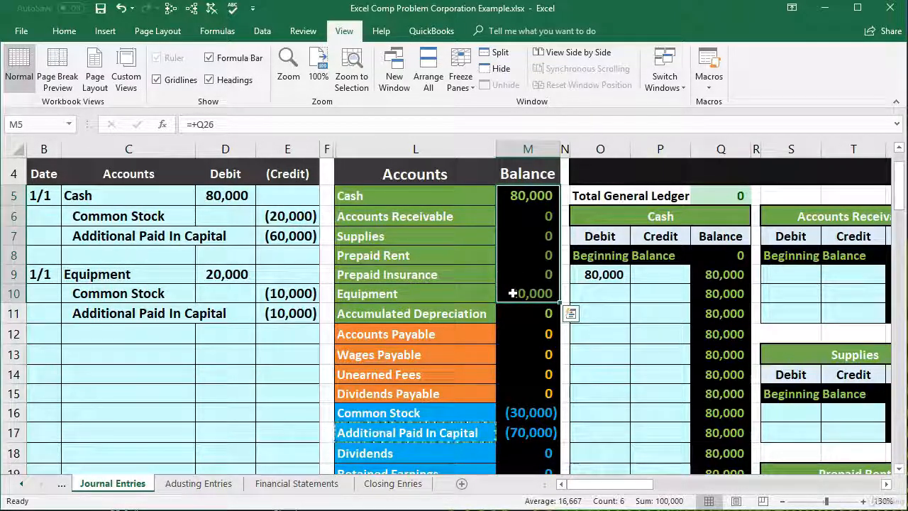
scroll(513, 293, down, 2)
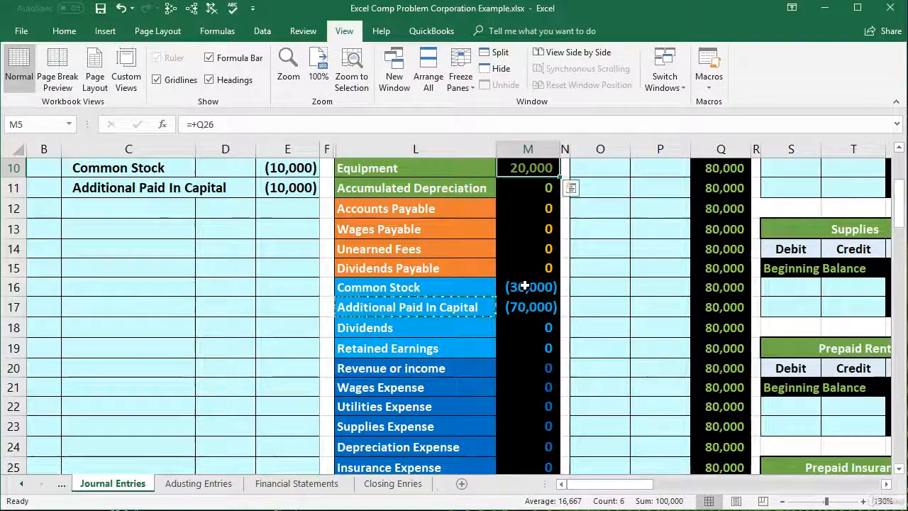
drag(525, 286, 524, 306)
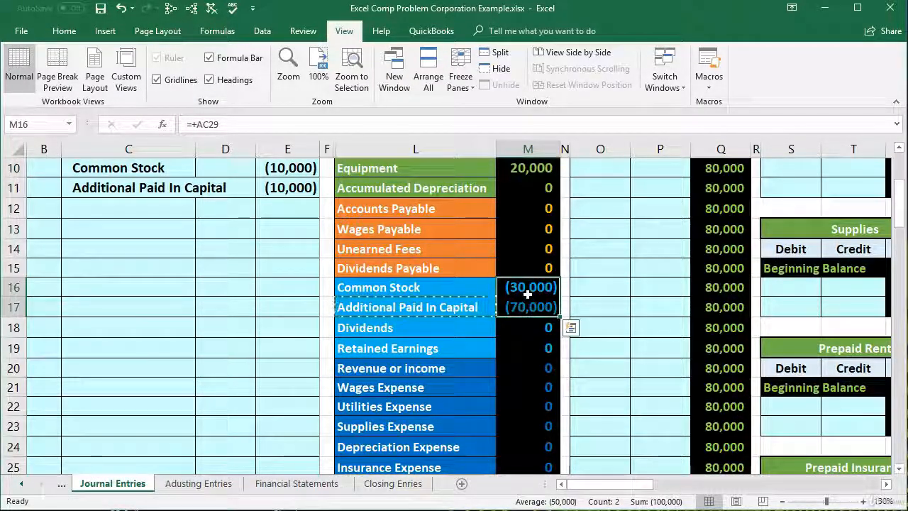
click(523, 296)
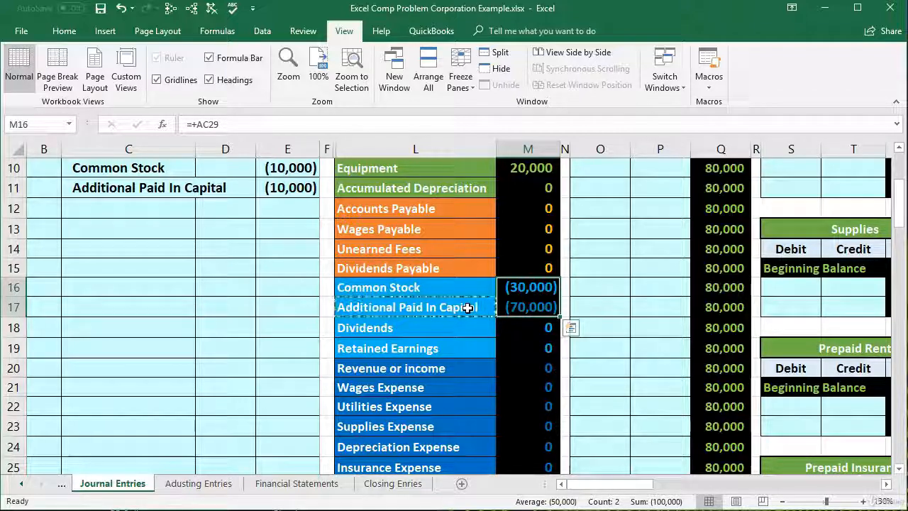
Check the Retained Earnings balance in M19 against the stock and paid-in capital lines above it
scroll(468, 307, down, 1)
click(534, 287)
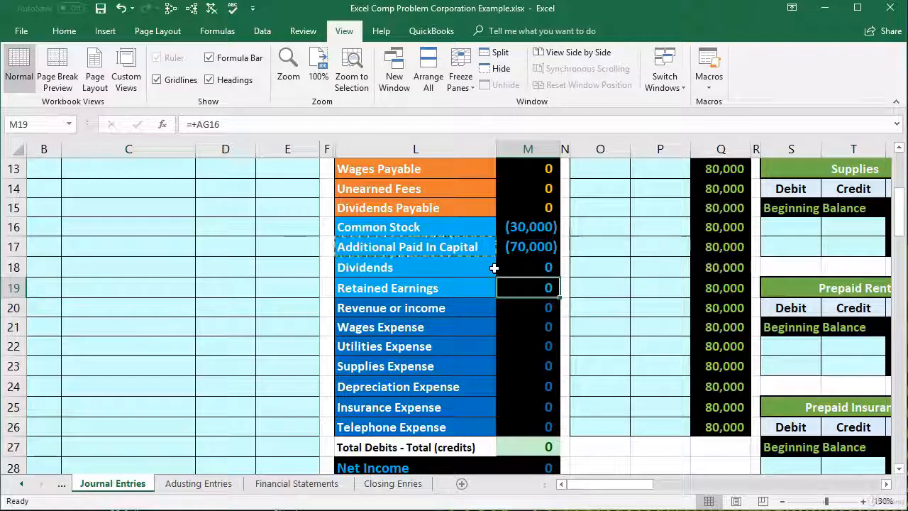
click(476, 252)
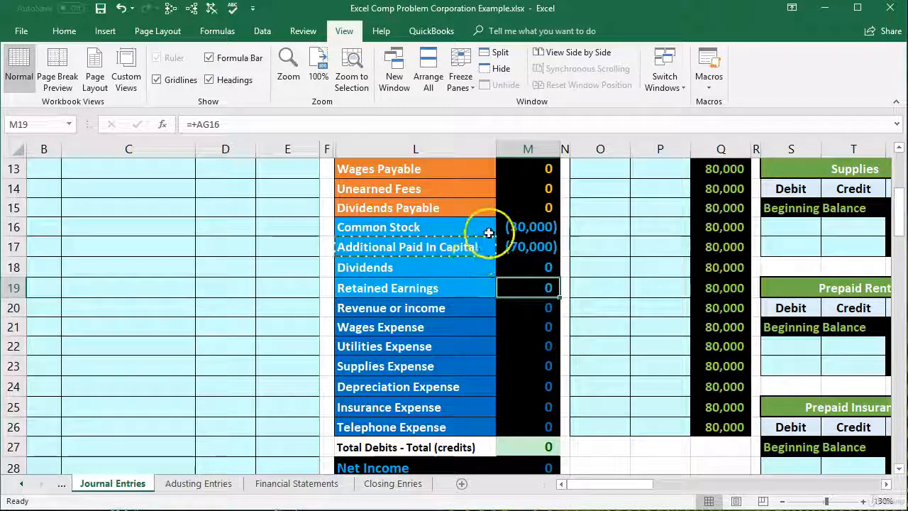